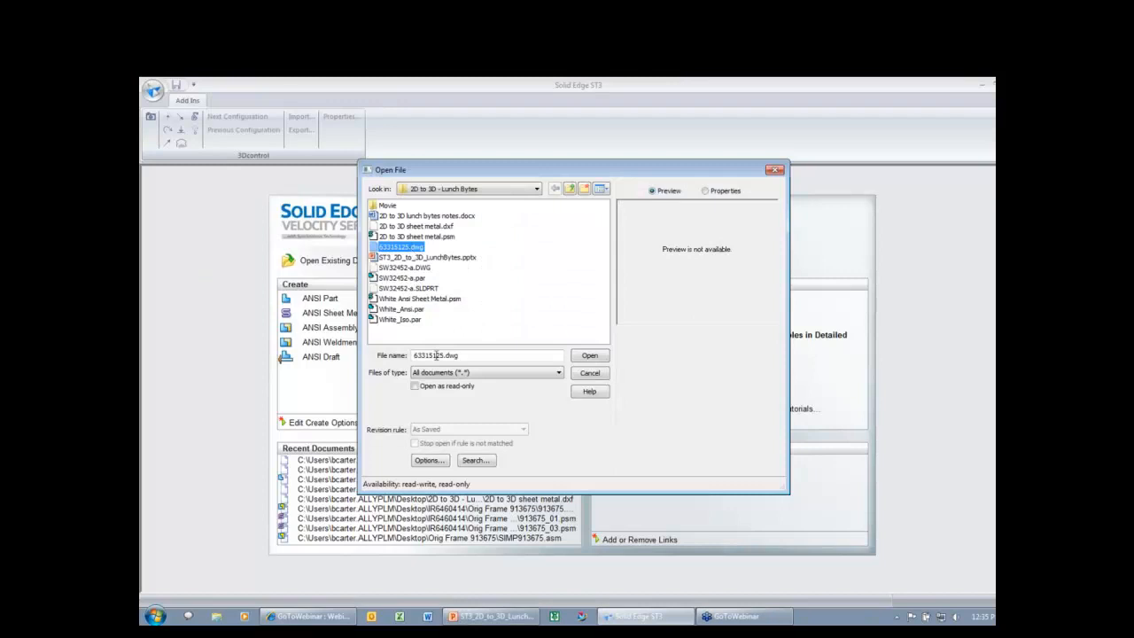
Open the AutoCAD translation options for 63315125.dwg and preview the drawing with its layers
left_click(439, 463)
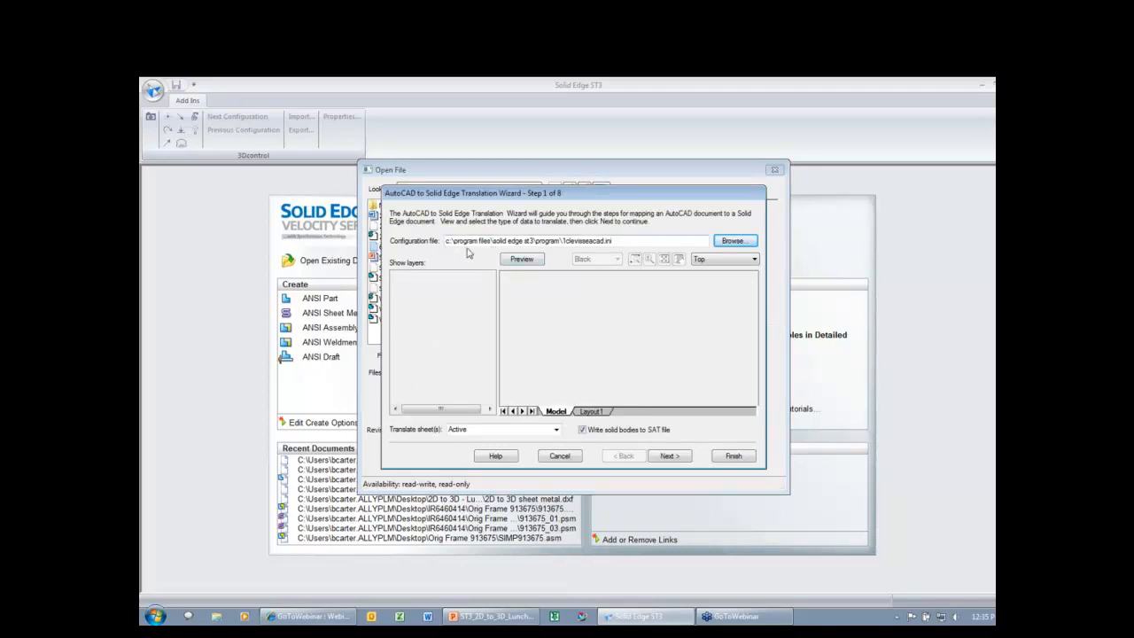
left_click(523, 259)
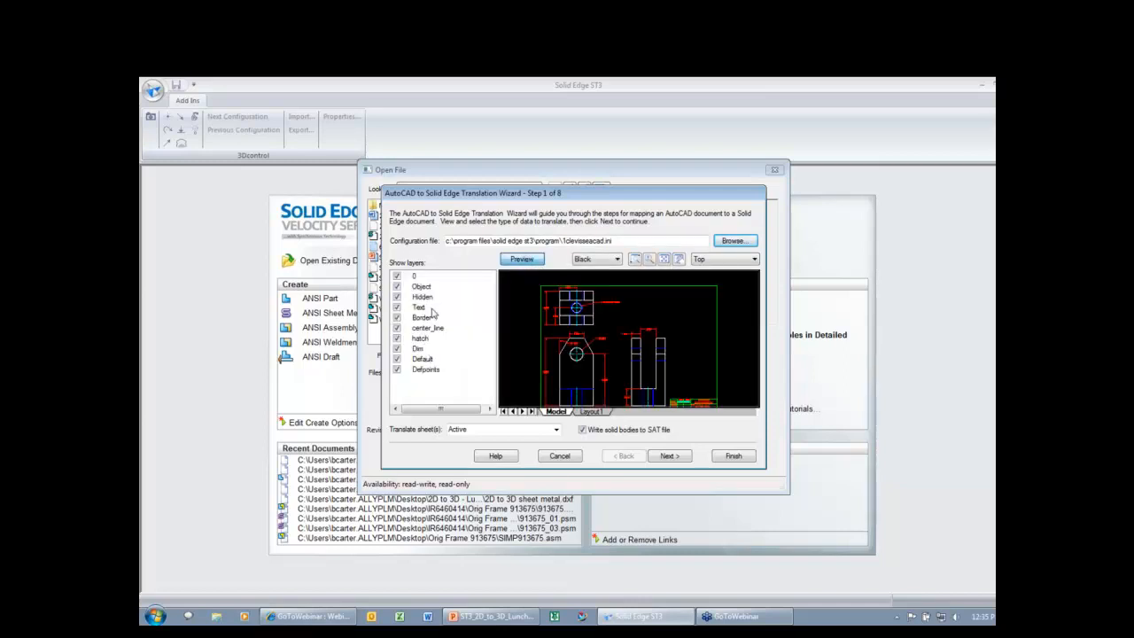
Try a white background for the drawing preview and switch it back to black
left_click(605, 258)
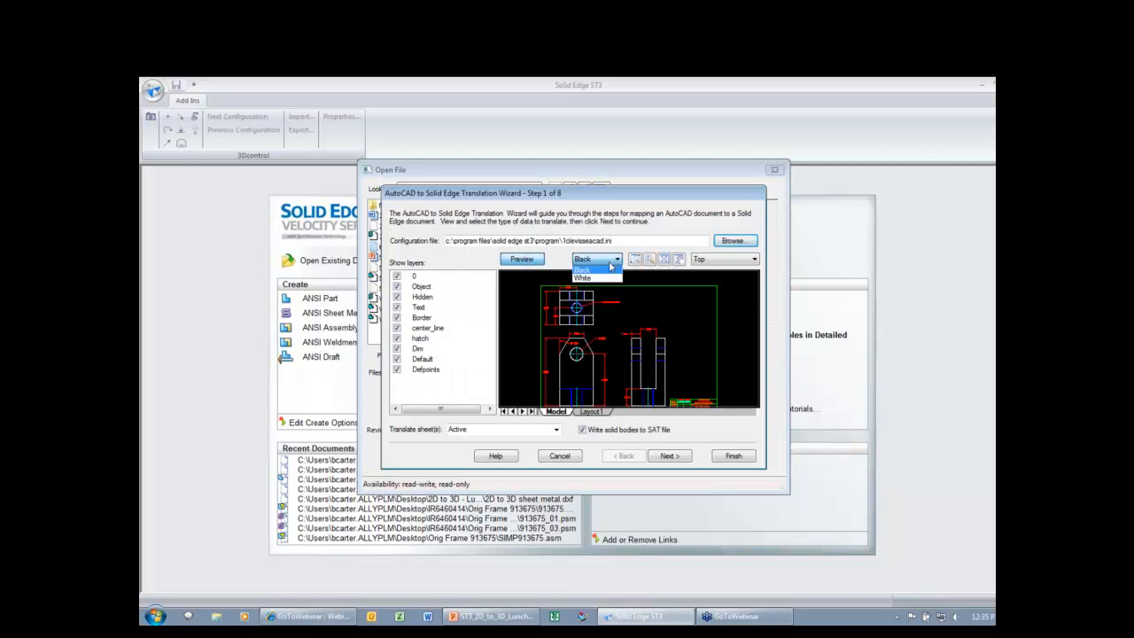
left_click(600, 278)
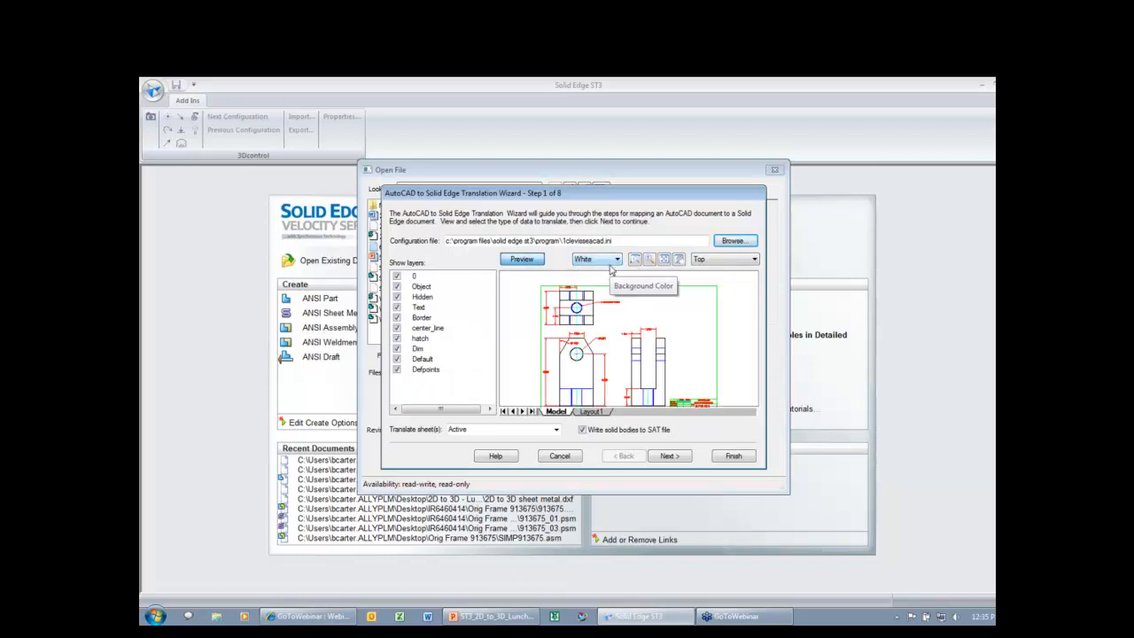
left_click(608, 262)
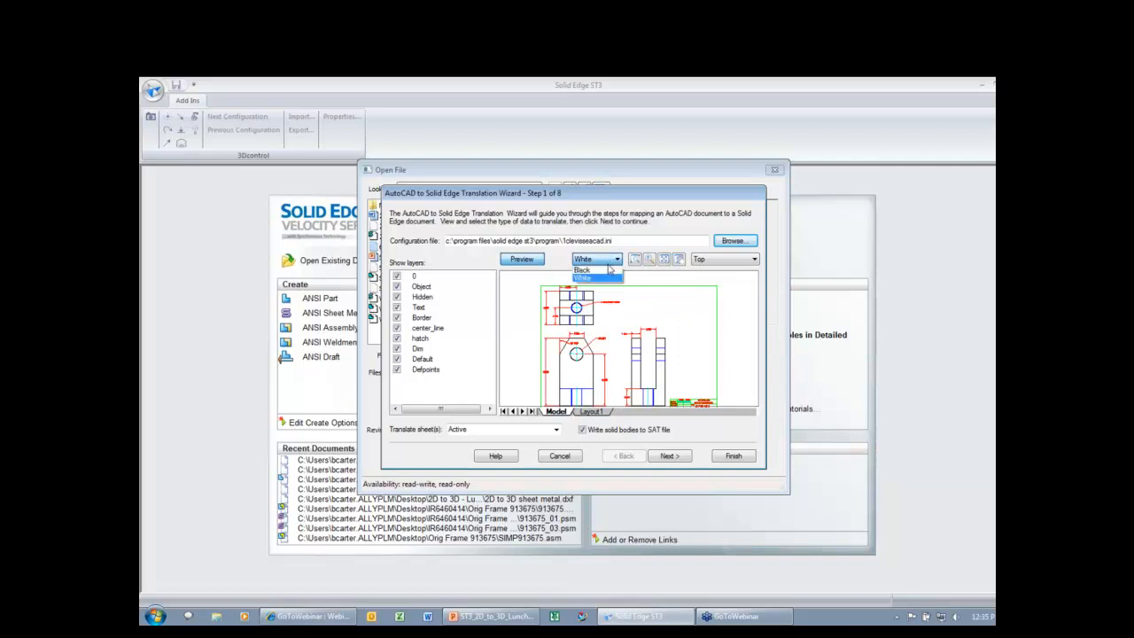
left_click(606, 270)
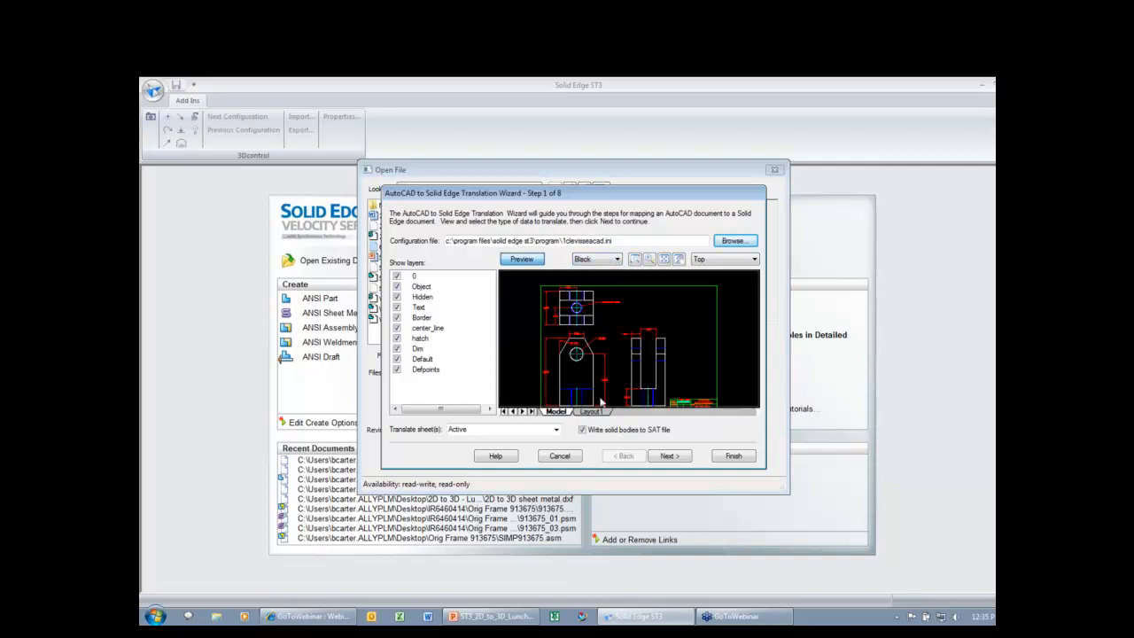
Keep inch units and the Ansi Draft.dft template, and review the standard sheet sizes, keeping C Wide (22in x 17in)
left_click(677, 457)
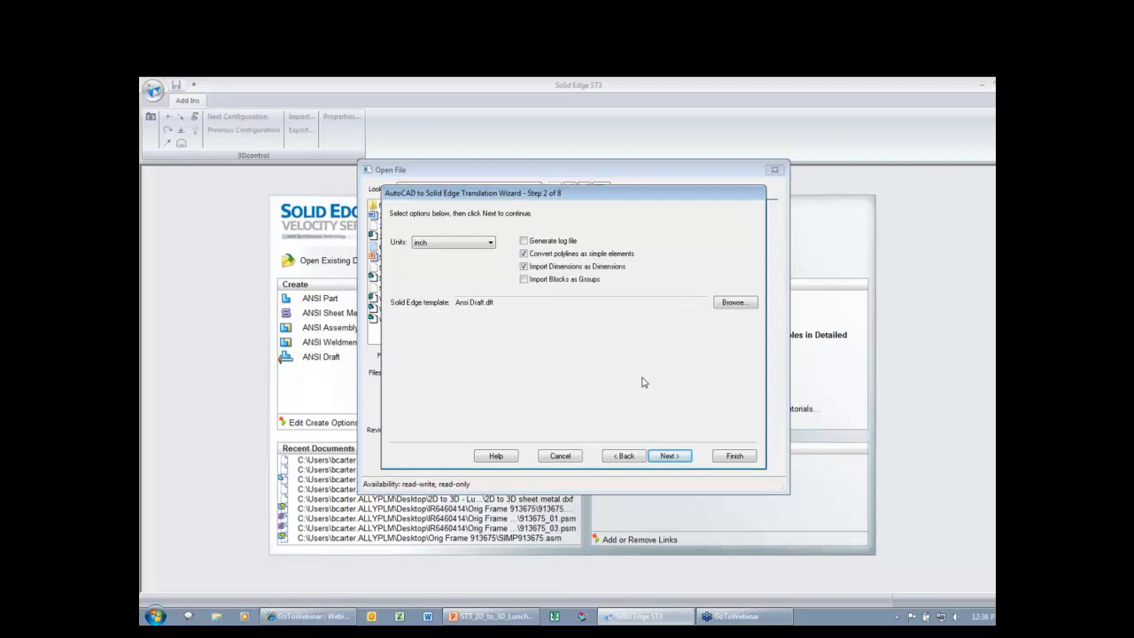
left_click(679, 459)
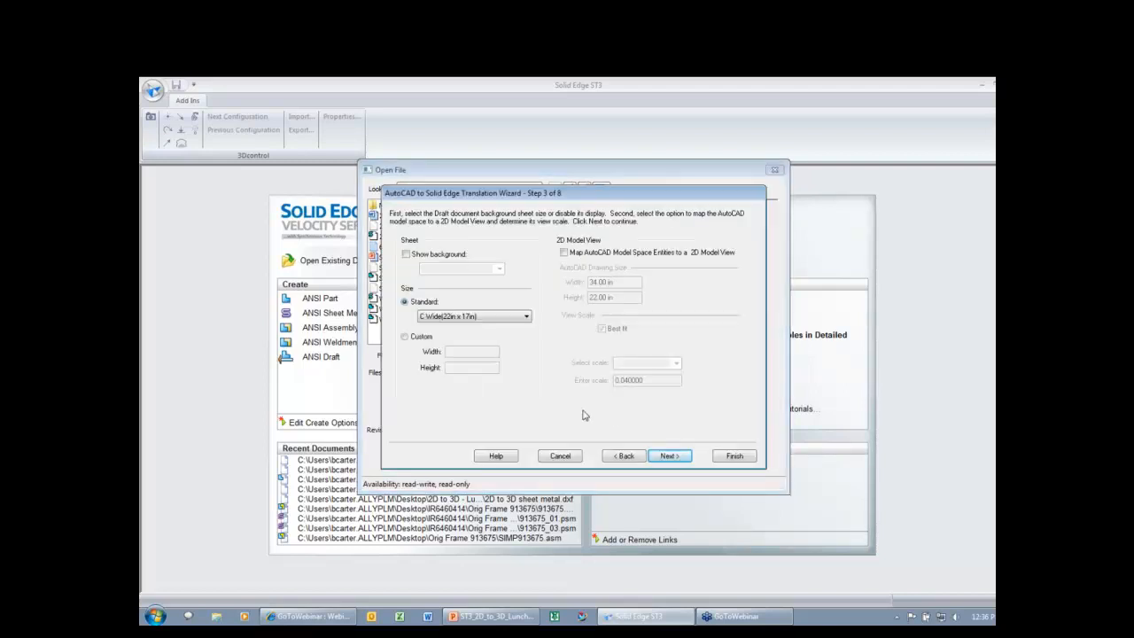
left_click(526, 318)
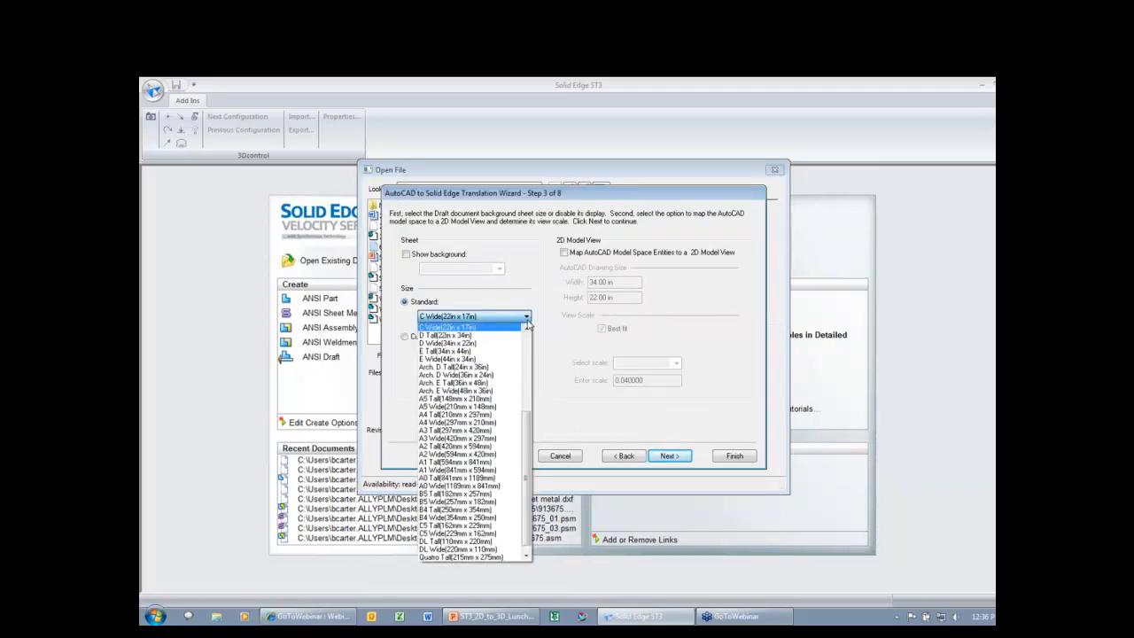
left_click(527, 321)
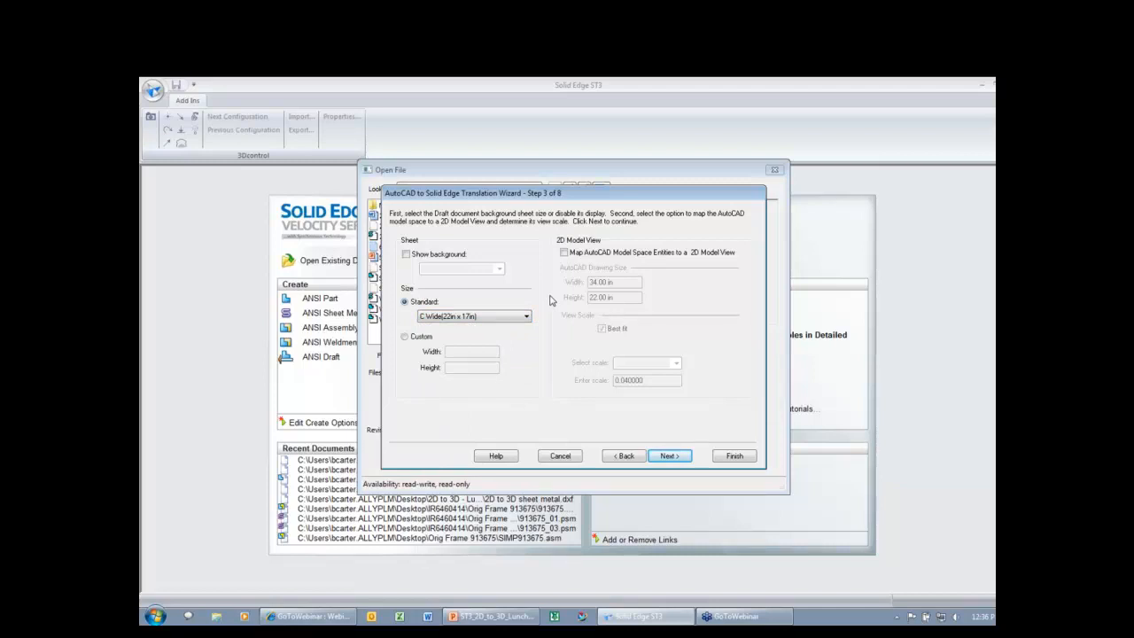
Proceed to the line type mapping and check the available choices for DASHED, keeping it mapped to Dash
left_click(671, 458)
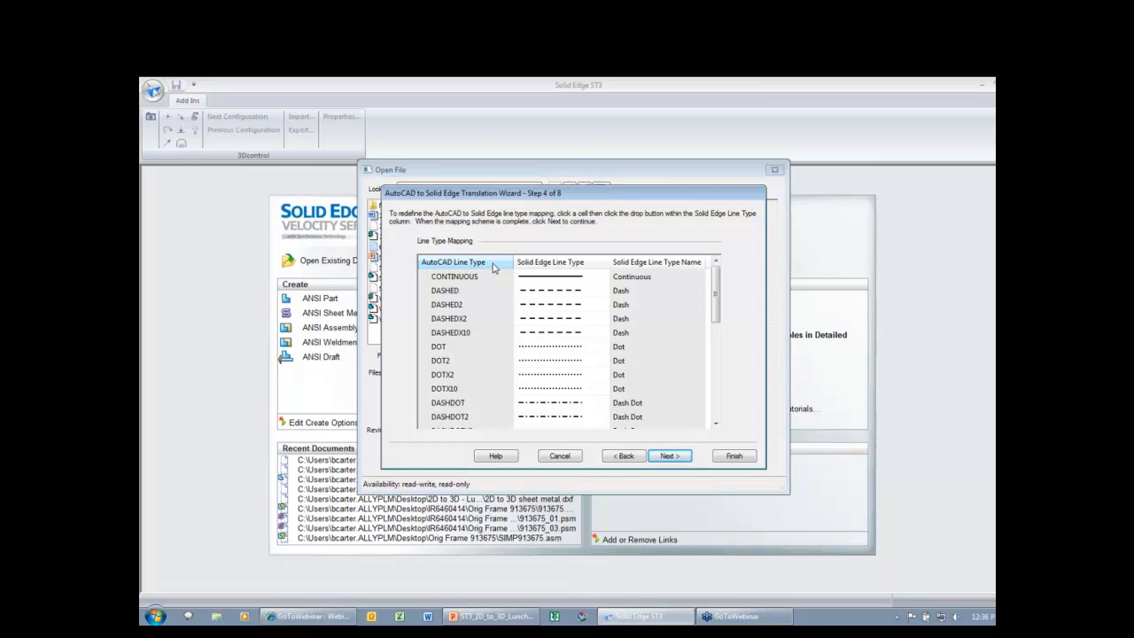
left_click(598, 295)
left_click(605, 294)
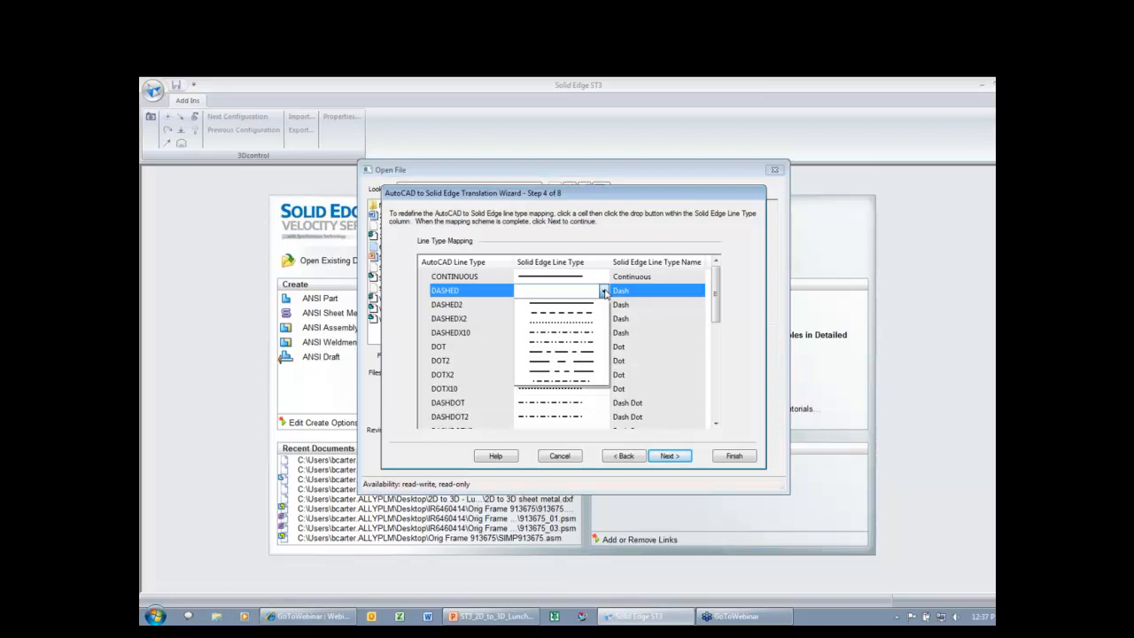
left_click(606, 294)
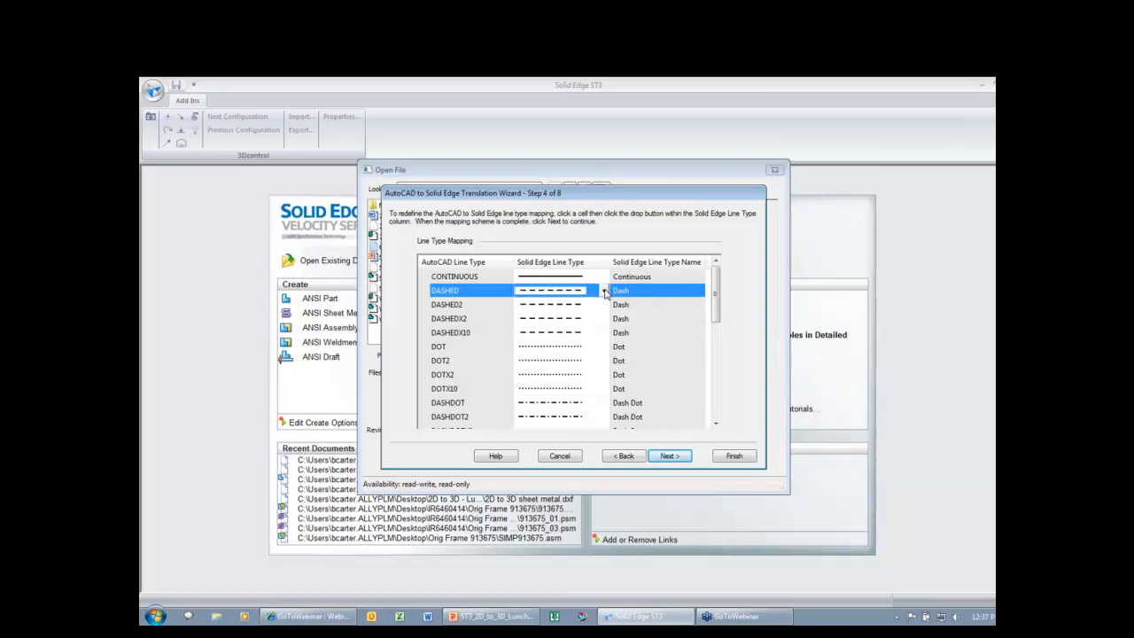
Accept the existing line type, color, font and hatch mappings, save them to the original configuration file, and open 63315125.dwg
left_click(681, 459)
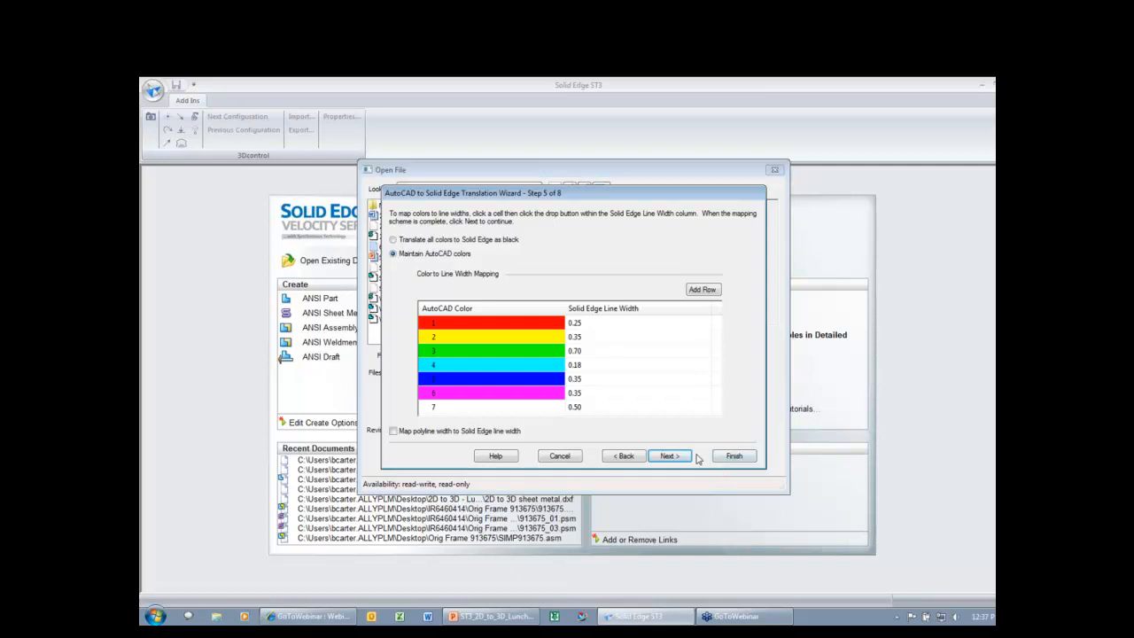
left_click(670, 455)
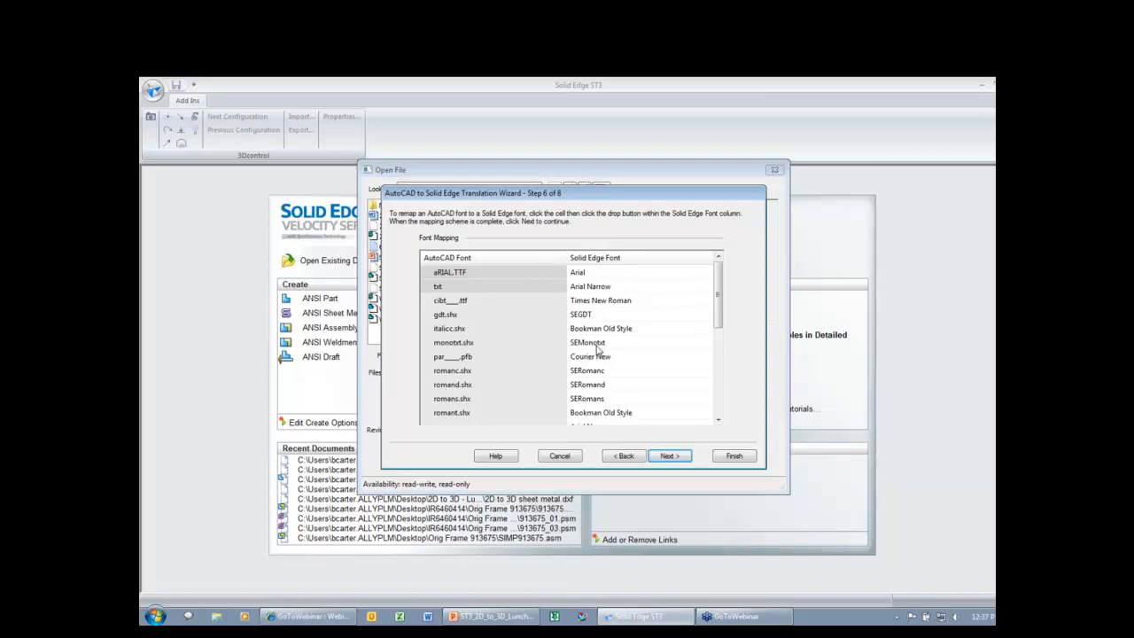
left_click(674, 461)
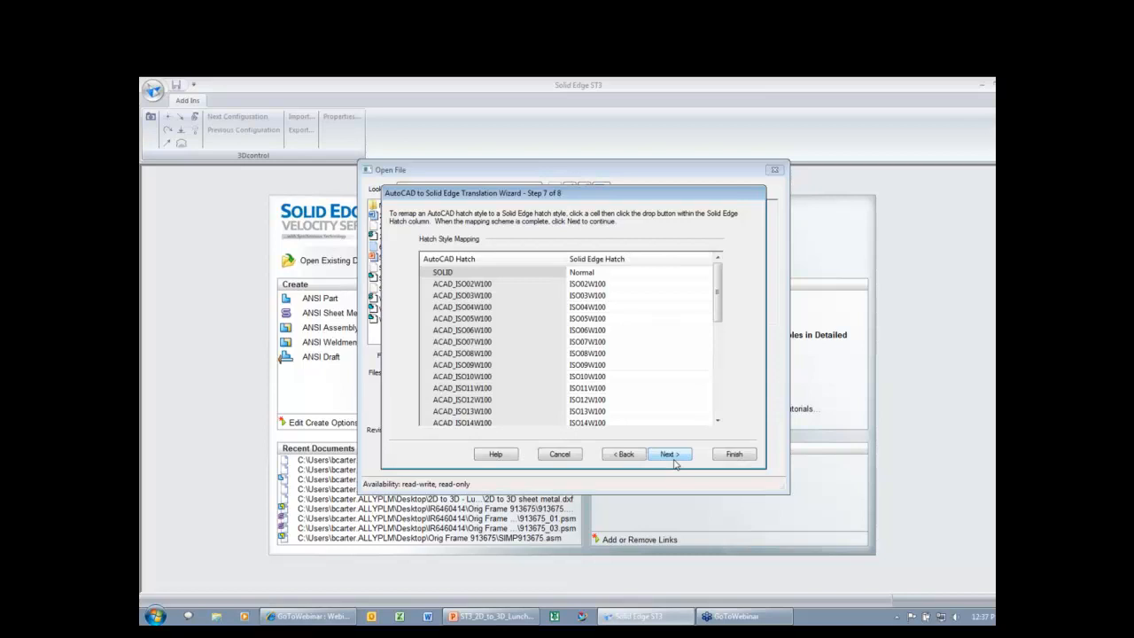
left_click(674, 461)
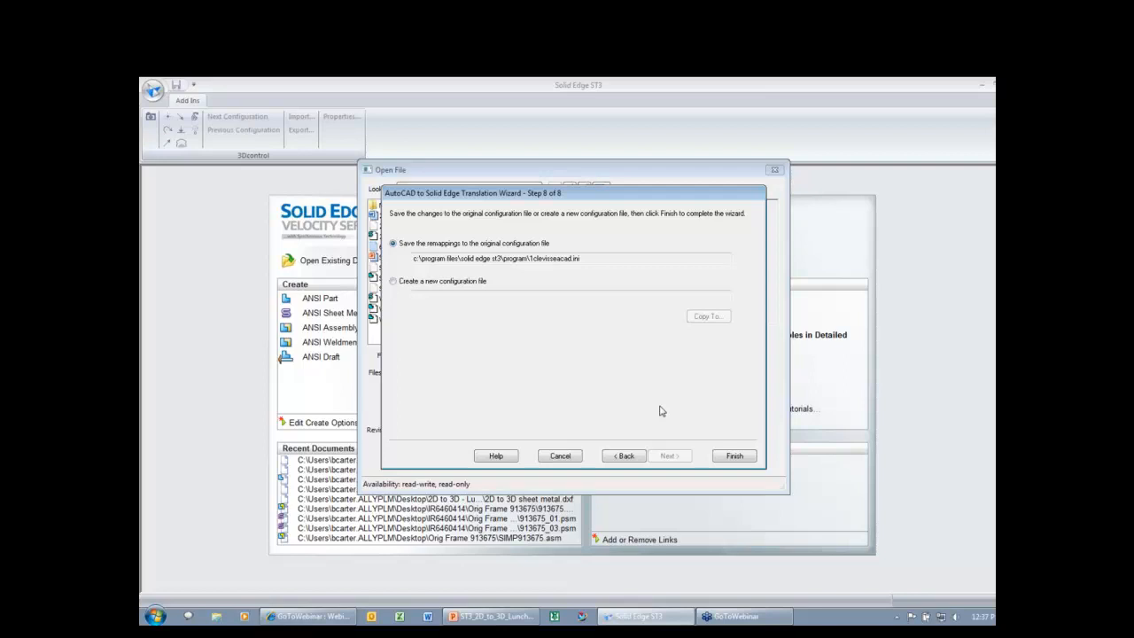
left_click(735, 456)
left_click(591, 356)
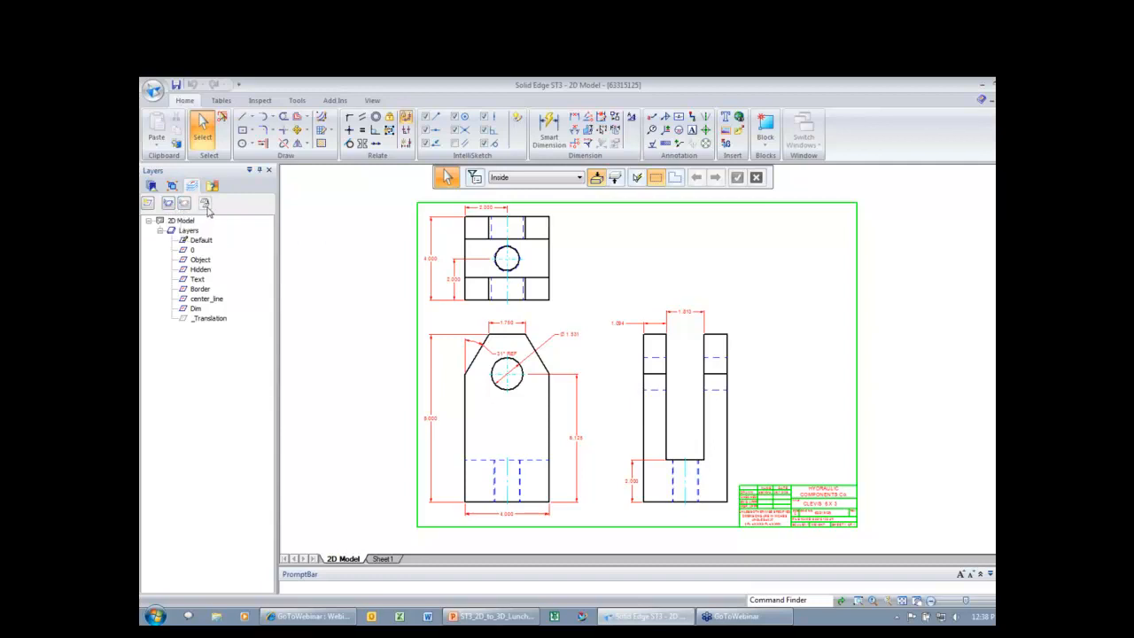
right_click(198, 255)
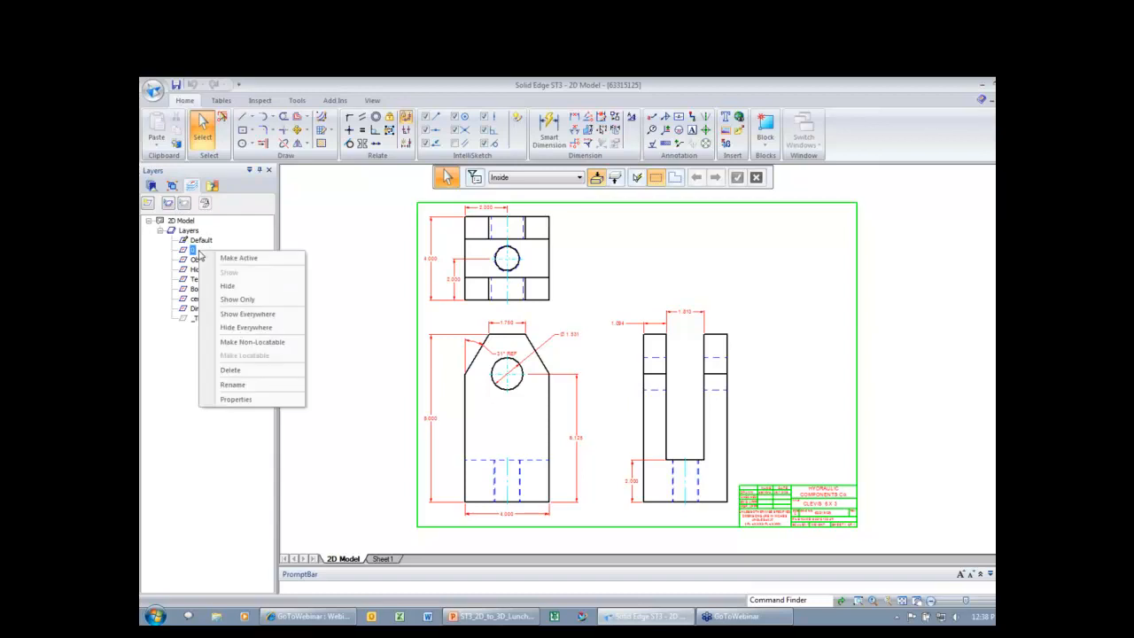
left_click(150, 319)
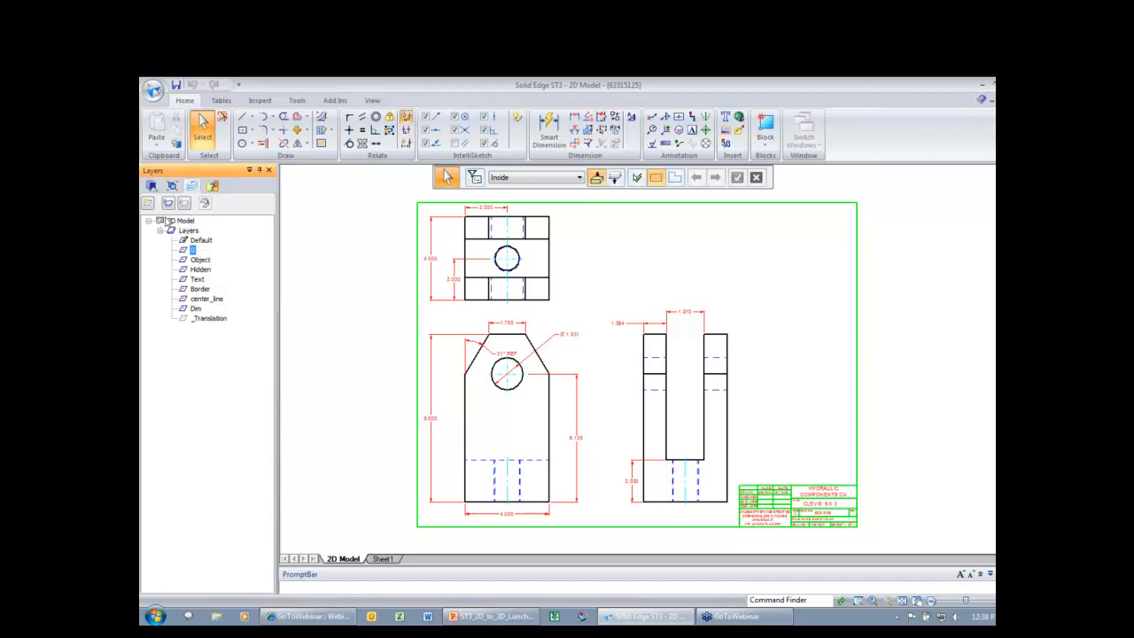
Add a layer named New to the 2D Model
left_click(147, 207)
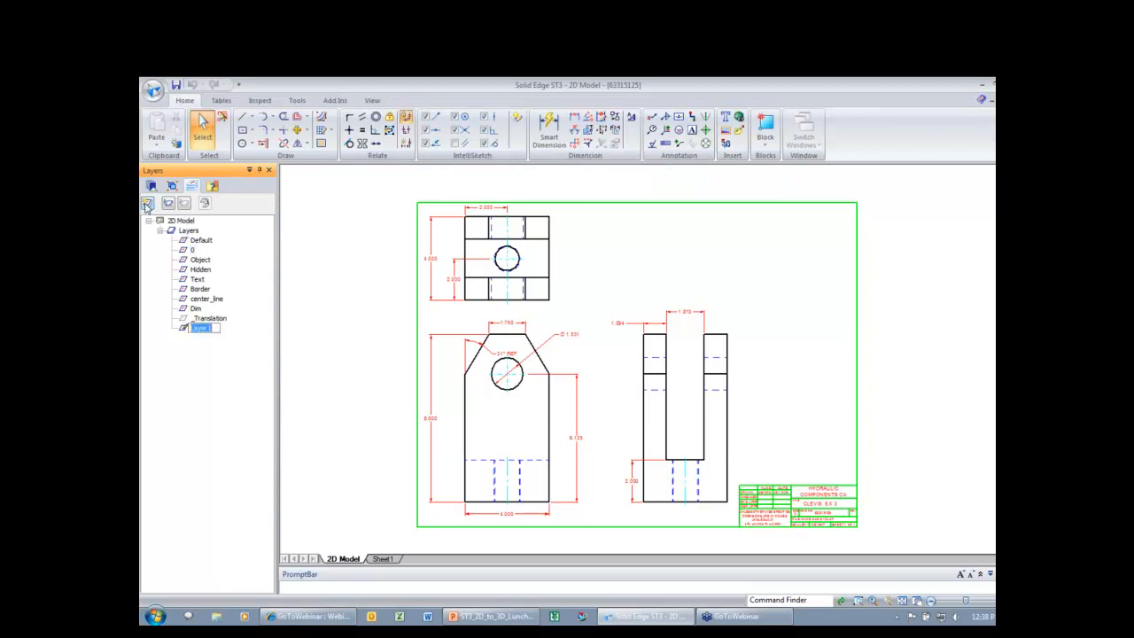
type("New")
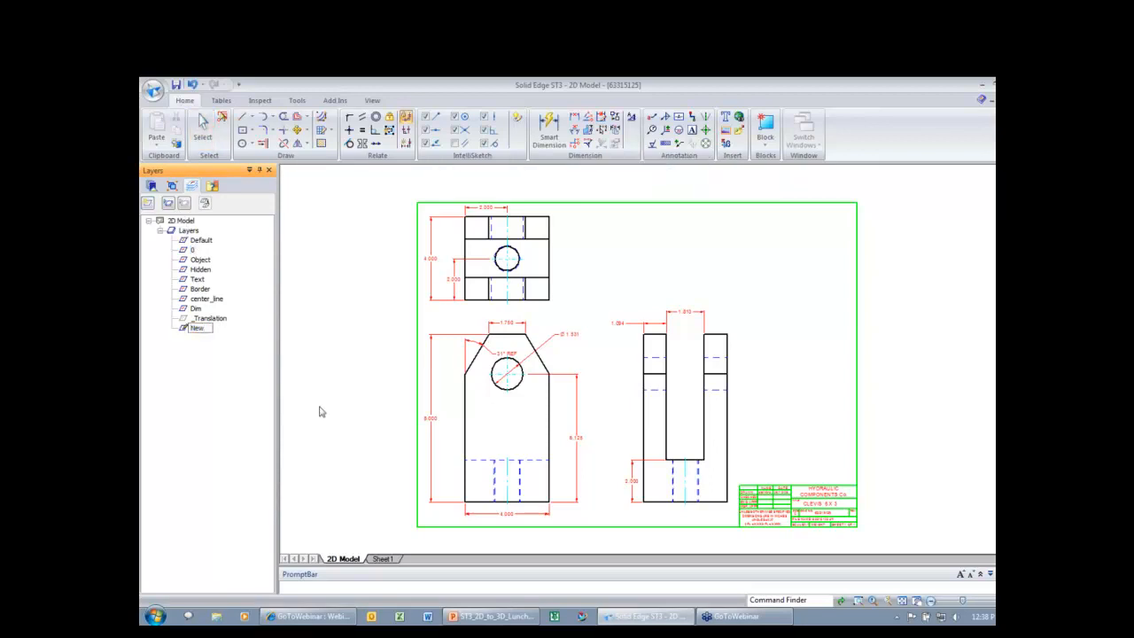
left_click(190, 351)
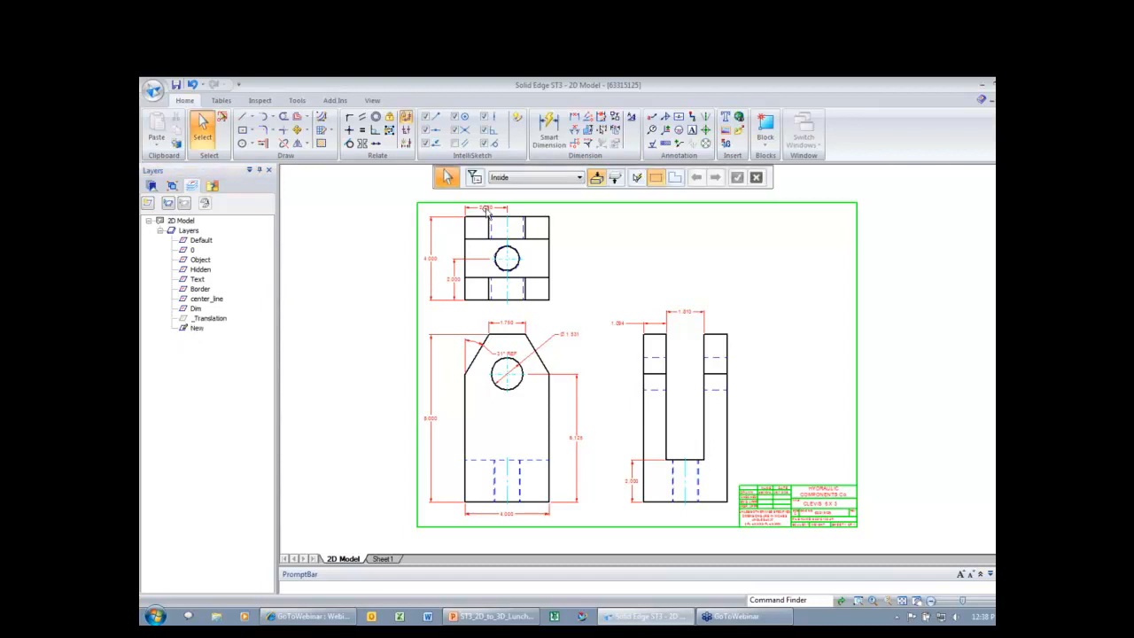
Draw a rectangle about 4.8 in wide and 2.1 in high in the empty area above the side view
left_click(242, 130)
left_click(700, 249)
left_click(751, 270)
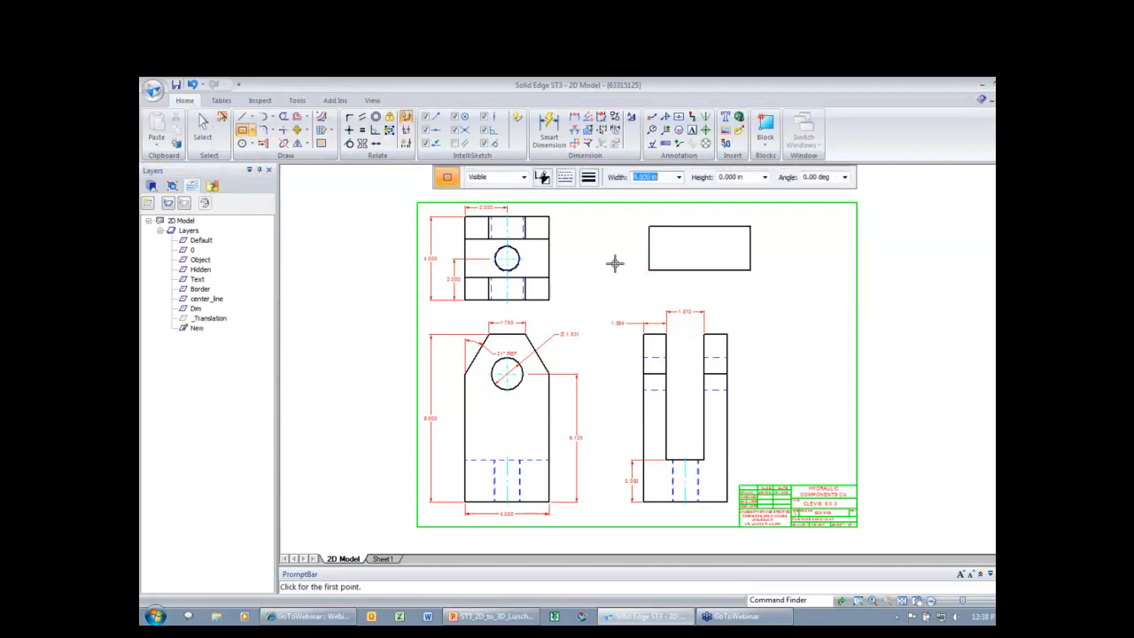
Dimension the new rectangle's height and width, and set its width to 5 in
left_click(550, 131)
left_click(648, 237)
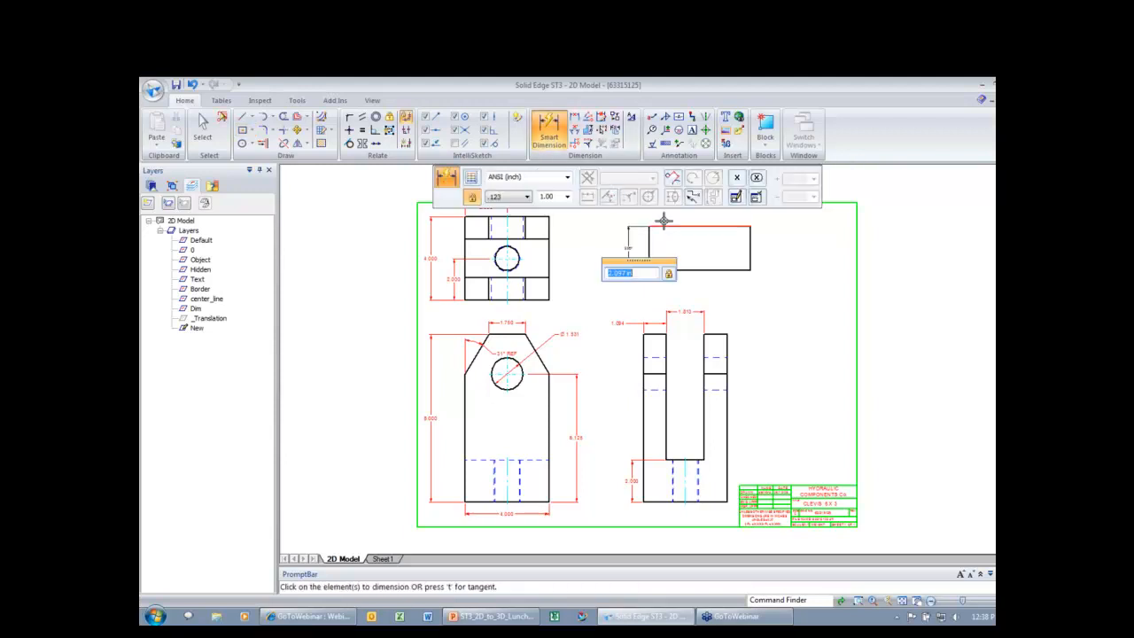
left_click(630, 239)
left_click(680, 226)
left_click(683, 219)
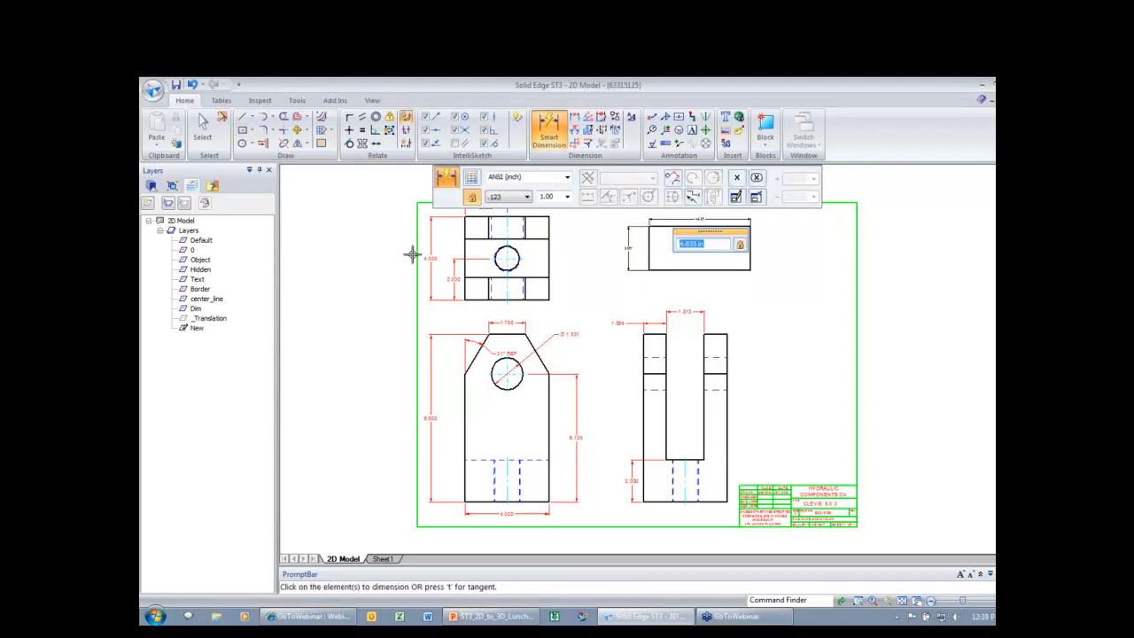
type("5")
key("Return")
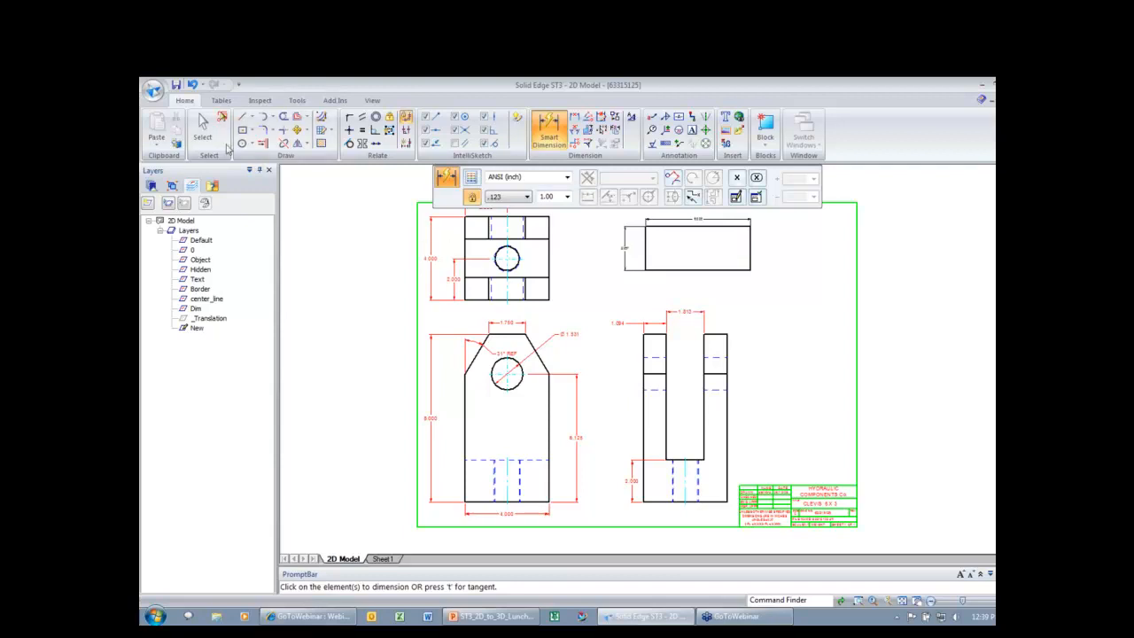
Show only the New layer to isolate the dimensioned rectangle
left_click(204, 127)
right_click(196, 328)
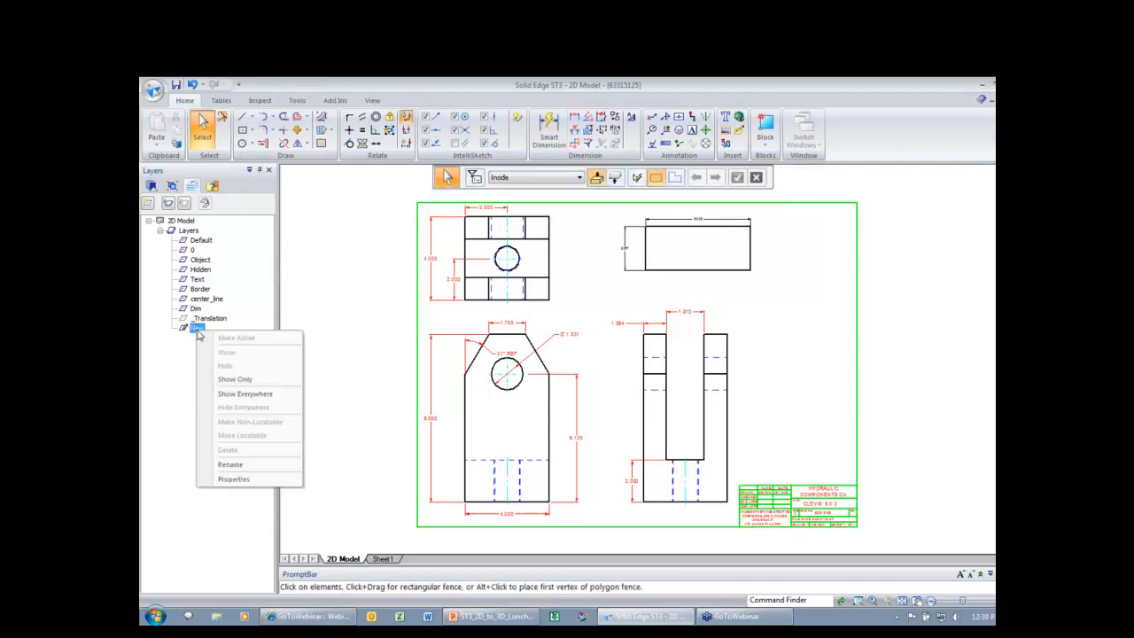
left_click(244, 387)
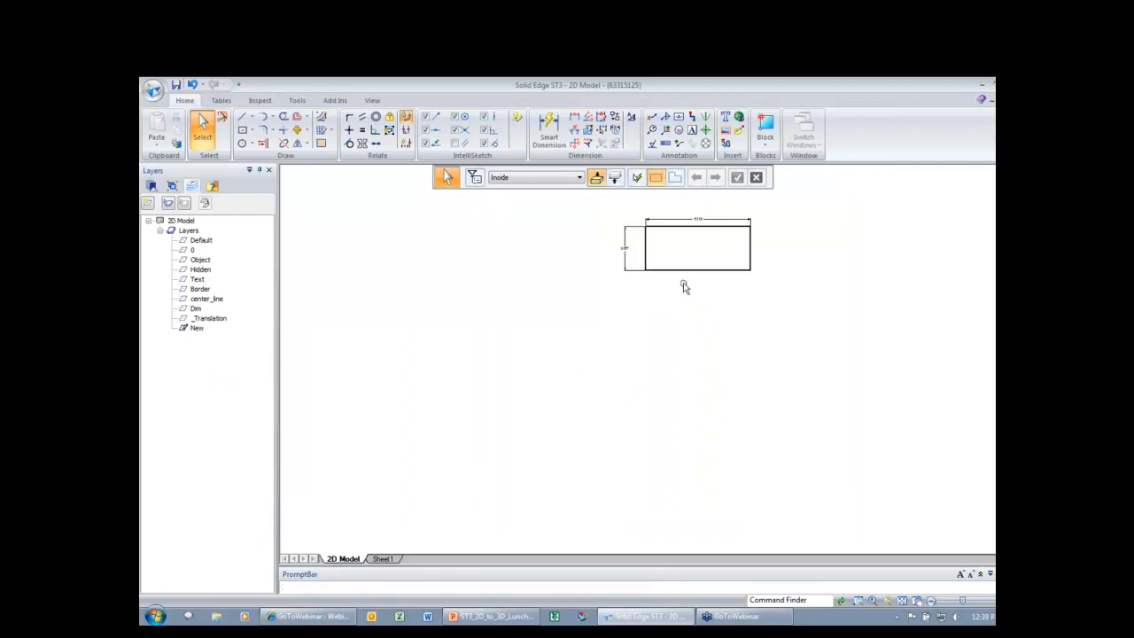
Turn on the display of all layers in the 2D Model
left_click(190, 232)
right_click(189, 232)
left_click(230, 252)
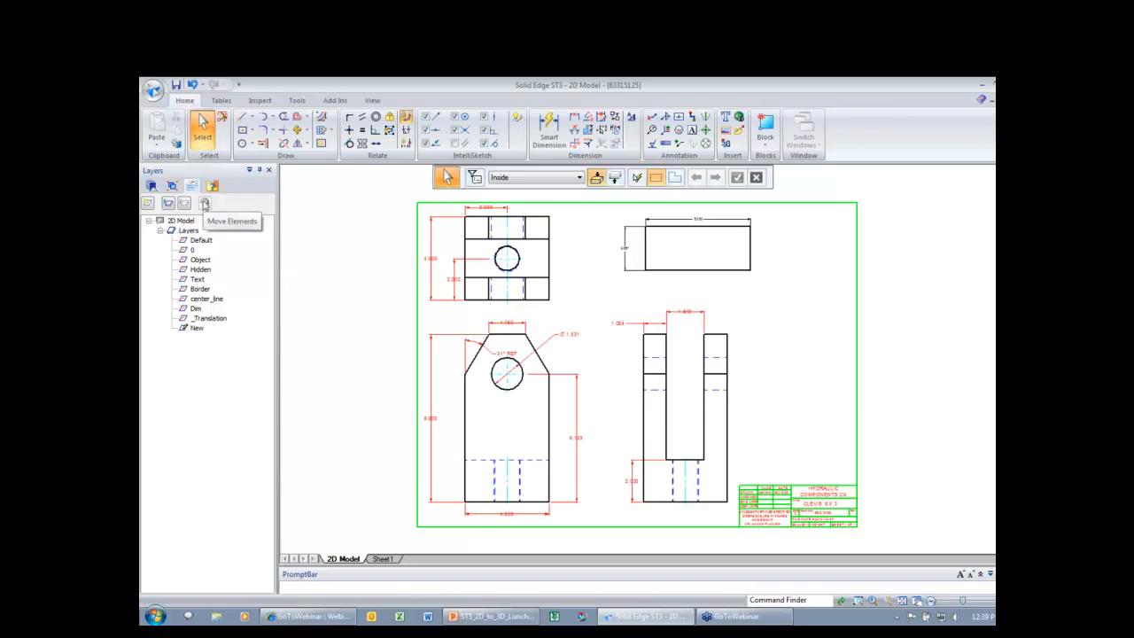
Try to fence-select elements beside the rectangle and undo the last change
left_click(609, 211)
left_click_drag(611, 212, 588, 209)
key("ctrl+z")
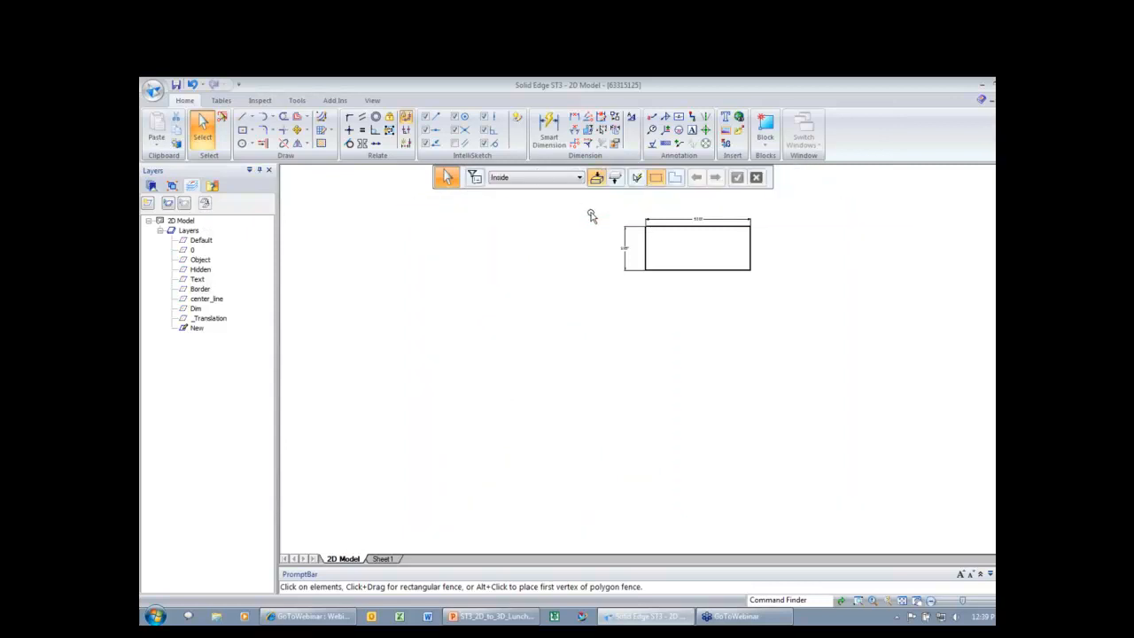
Show all layers again so the rectangle appears together with the imported clevis views
right_click(196, 328)
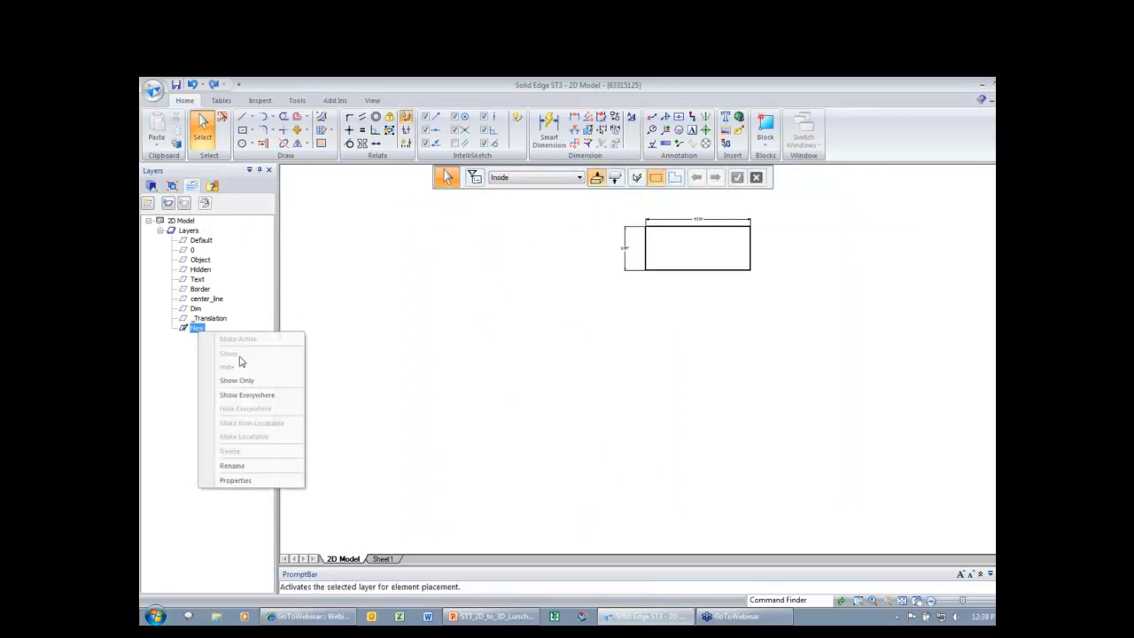
left_click(191, 390)
left_click(192, 232)
right_click(193, 232)
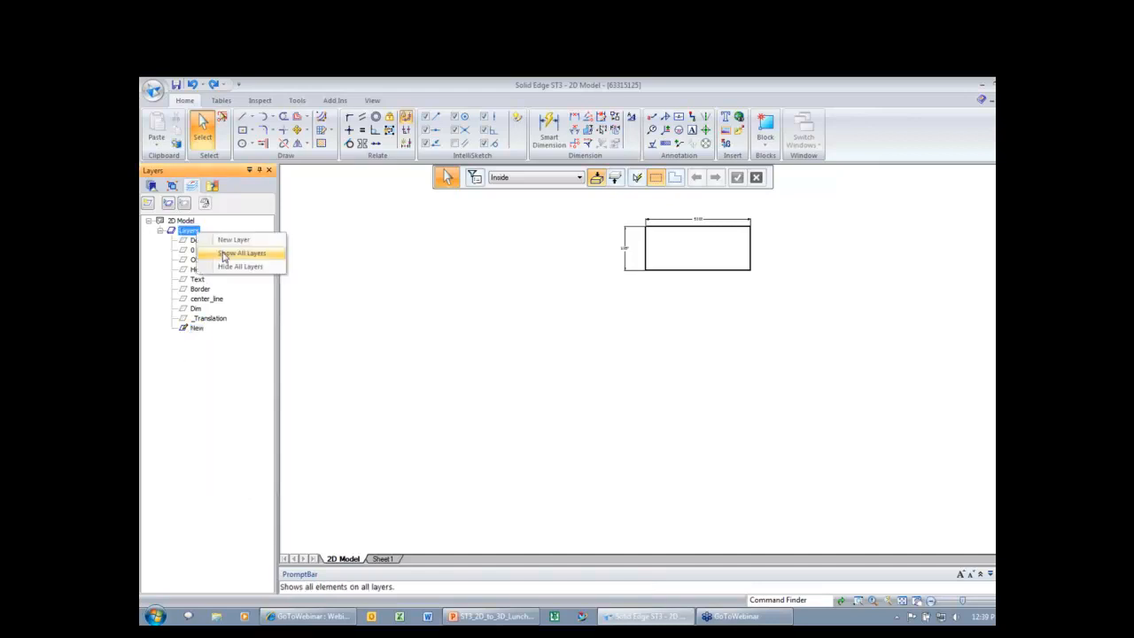
left_click(225, 257)
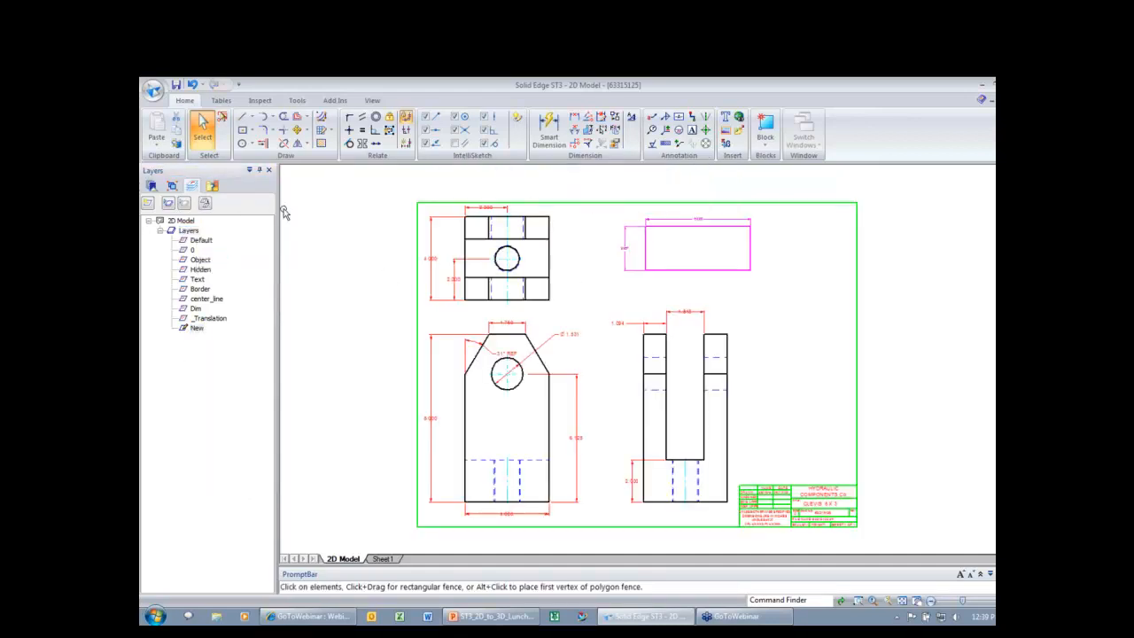
Move the selected rectangle and its dimensions to the center_line layer, and show only that layer
left_click(204, 204)
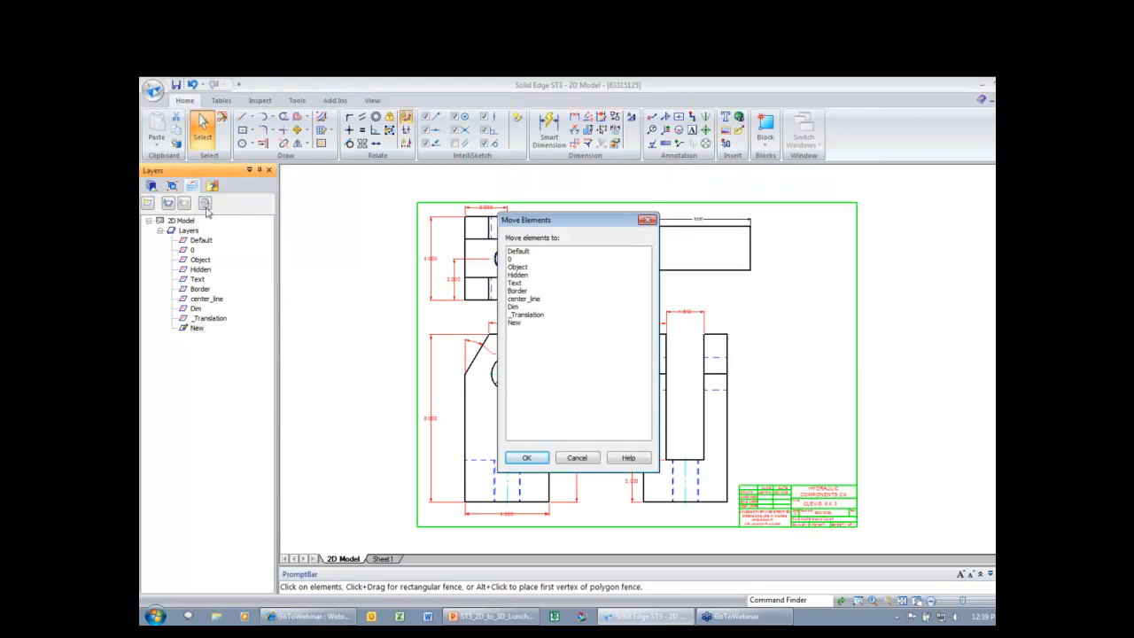
left_click(523, 300)
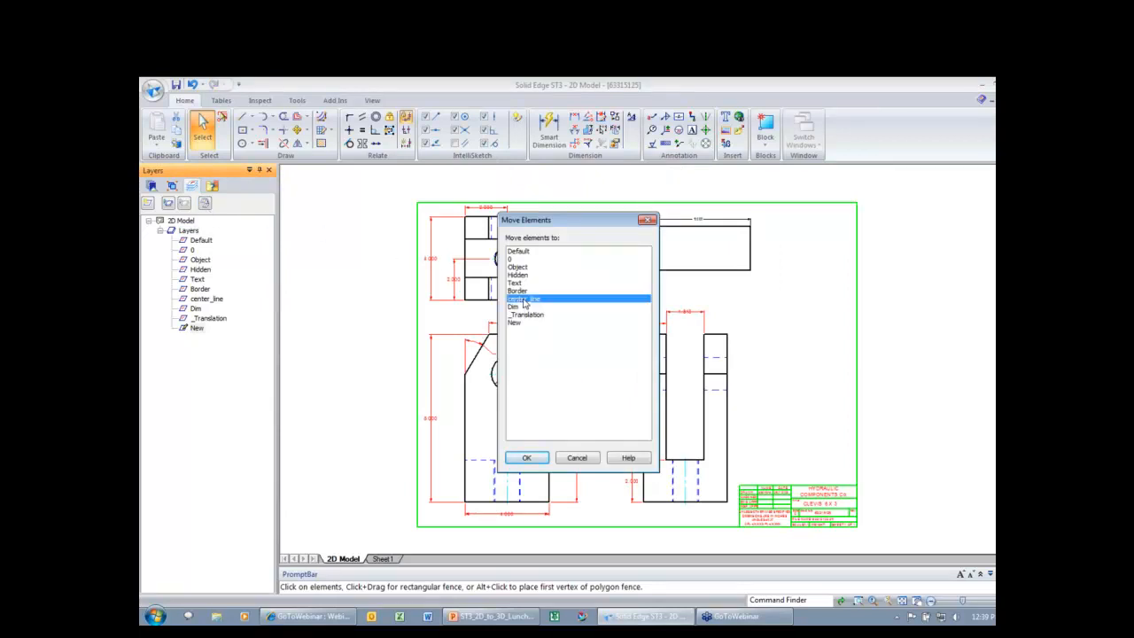
left_click(523, 458)
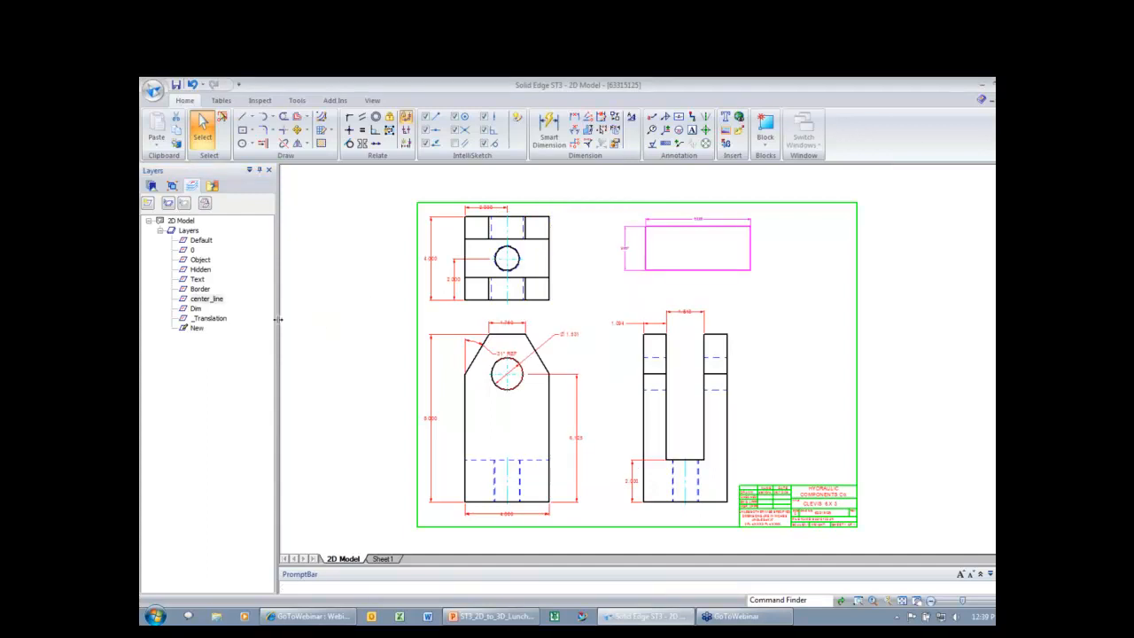
right_click(219, 300)
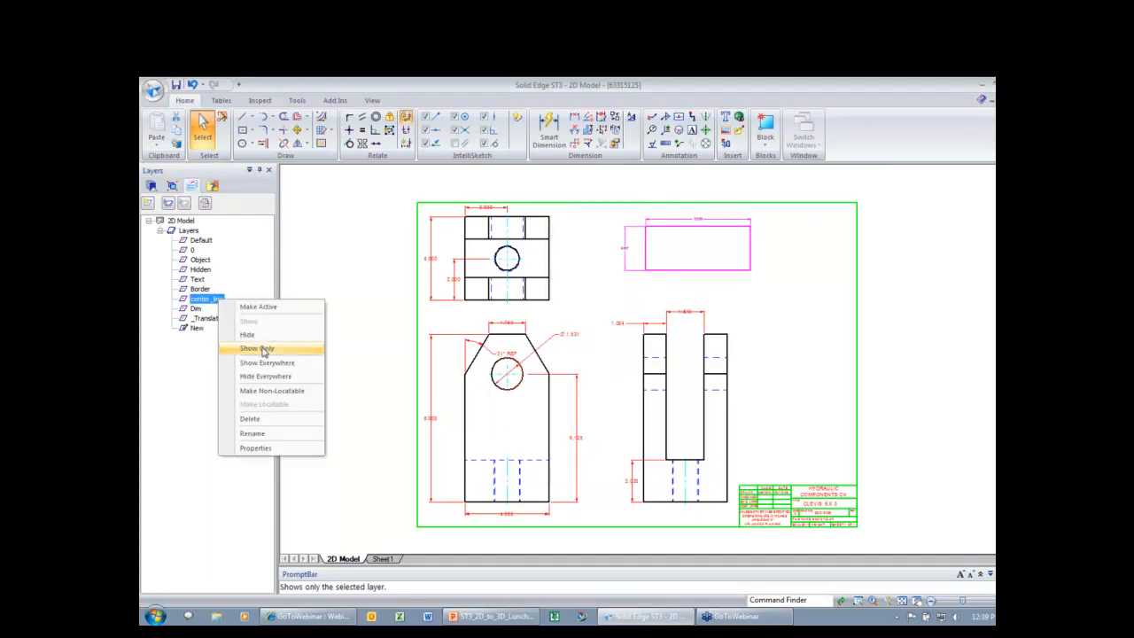
left_click(257, 348)
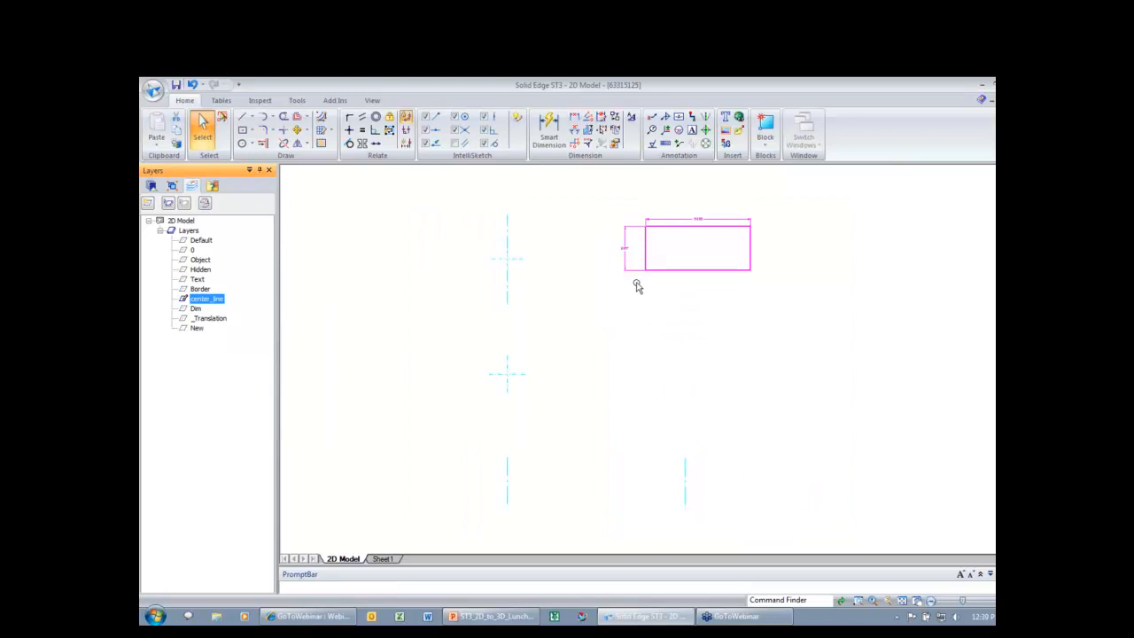
left_click(572, 274)
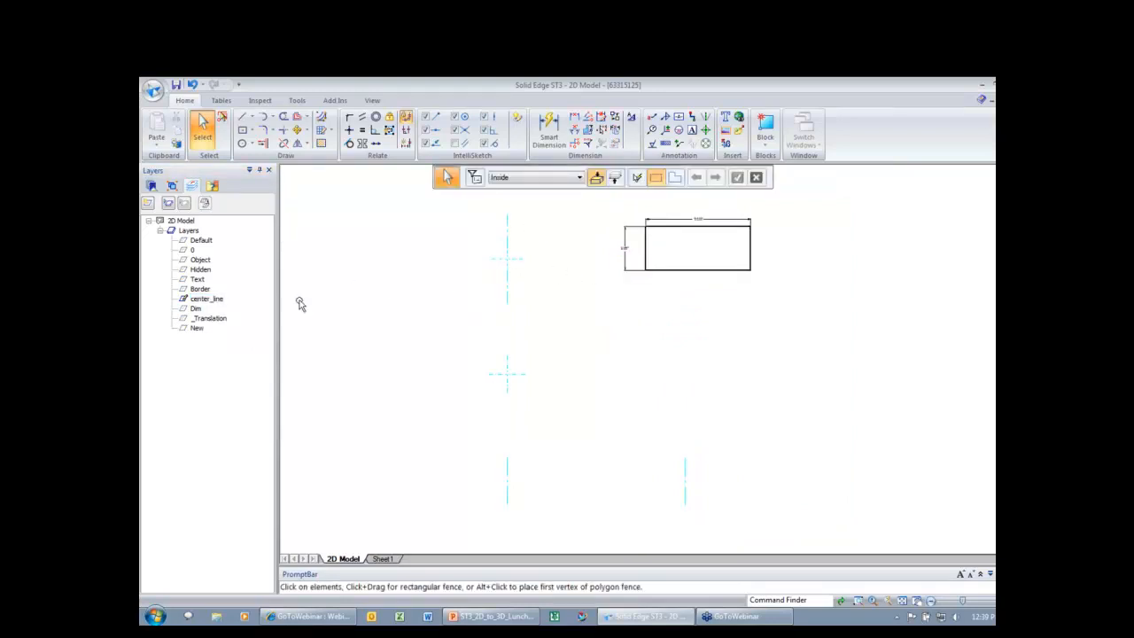
Restore all layers and limit the display to the Object and Dim layers
right_click(188, 231)
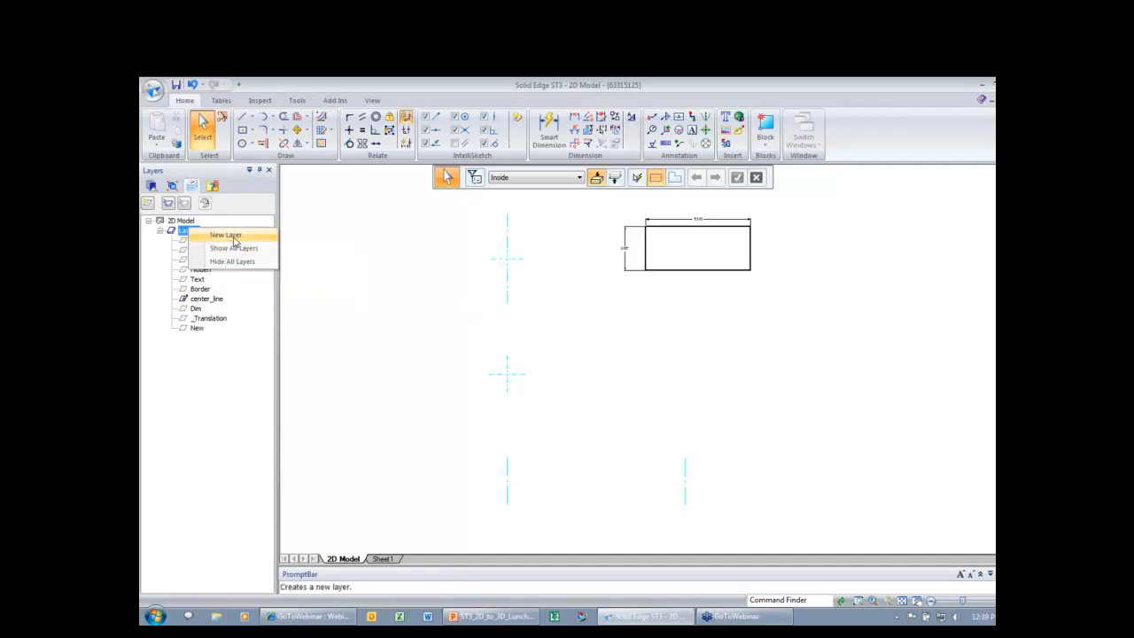
left_click(235, 249)
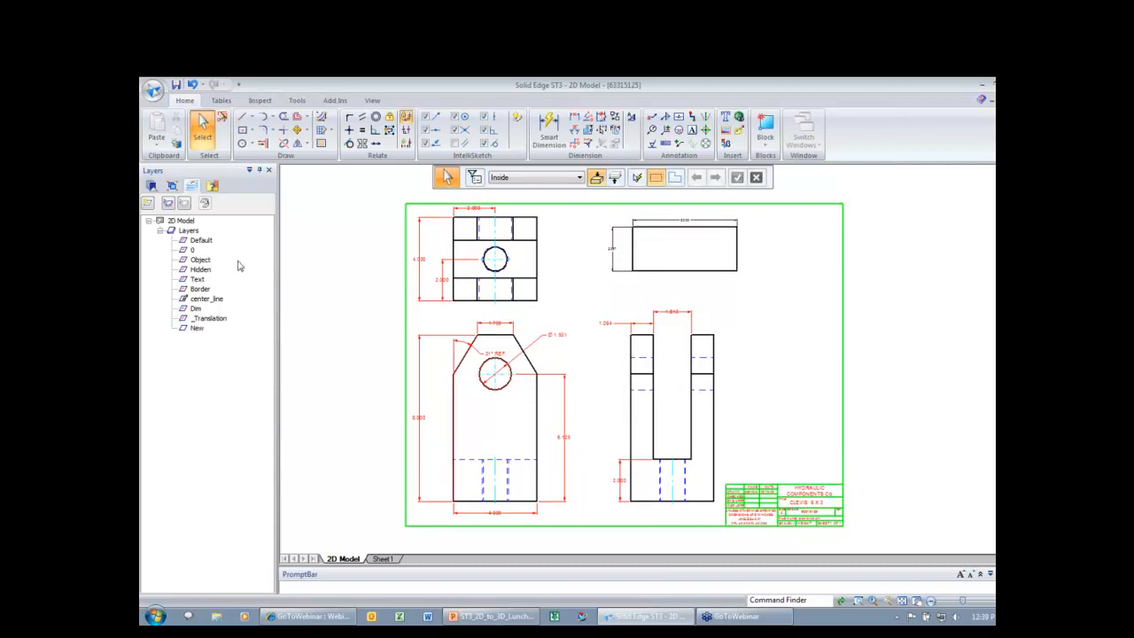
right_click(205, 262)
left_click(253, 313)
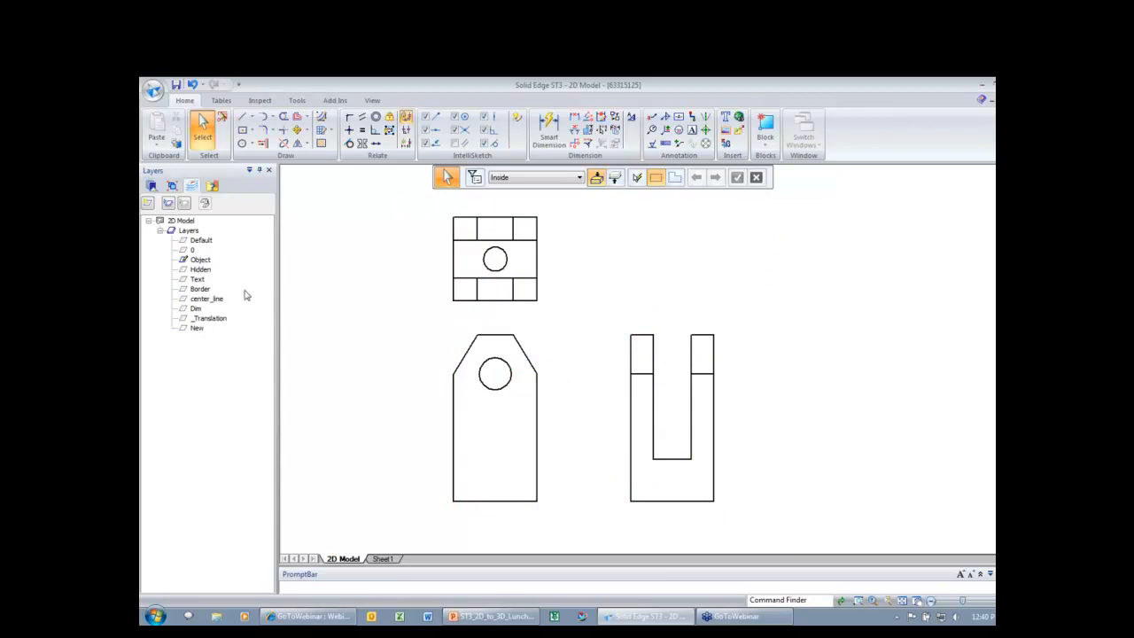
left_click(197, 309)
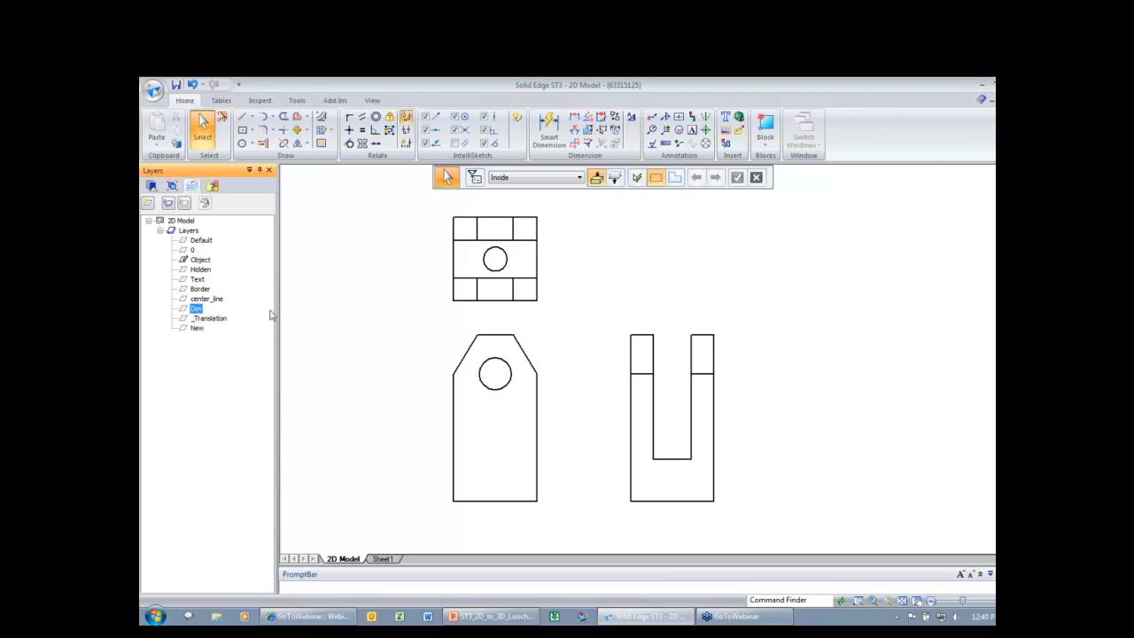
left_click(169, 204)
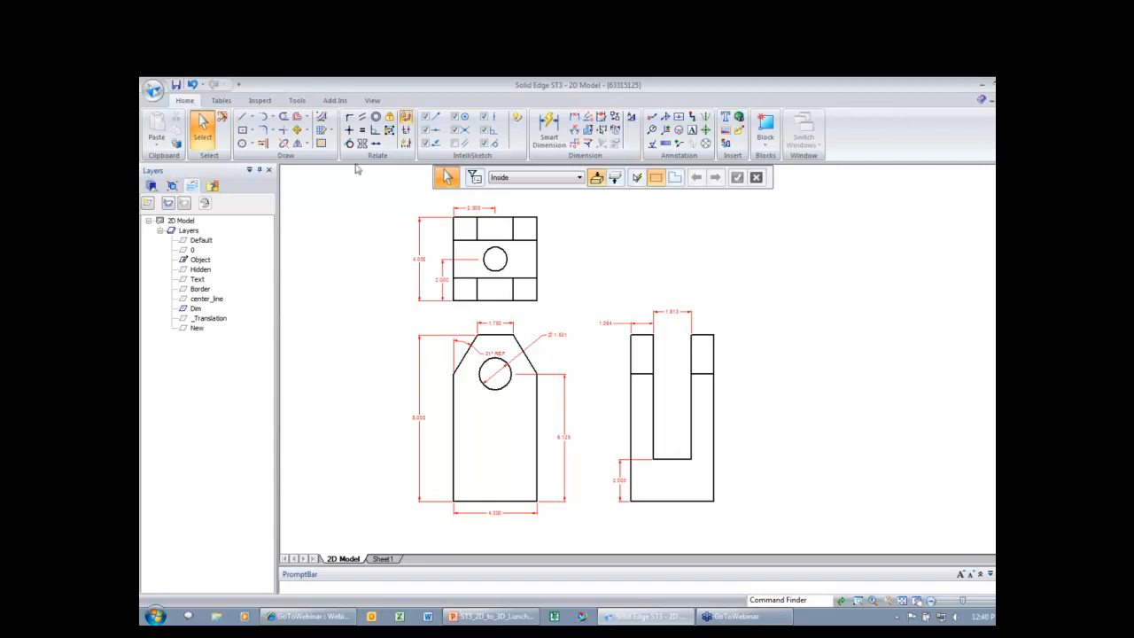
Start Create 3D with a new file from the Lunchbytes template White_Ansi.par, using third-angle projection and including linear, radial and angular dimensions
left_click(297, 101)
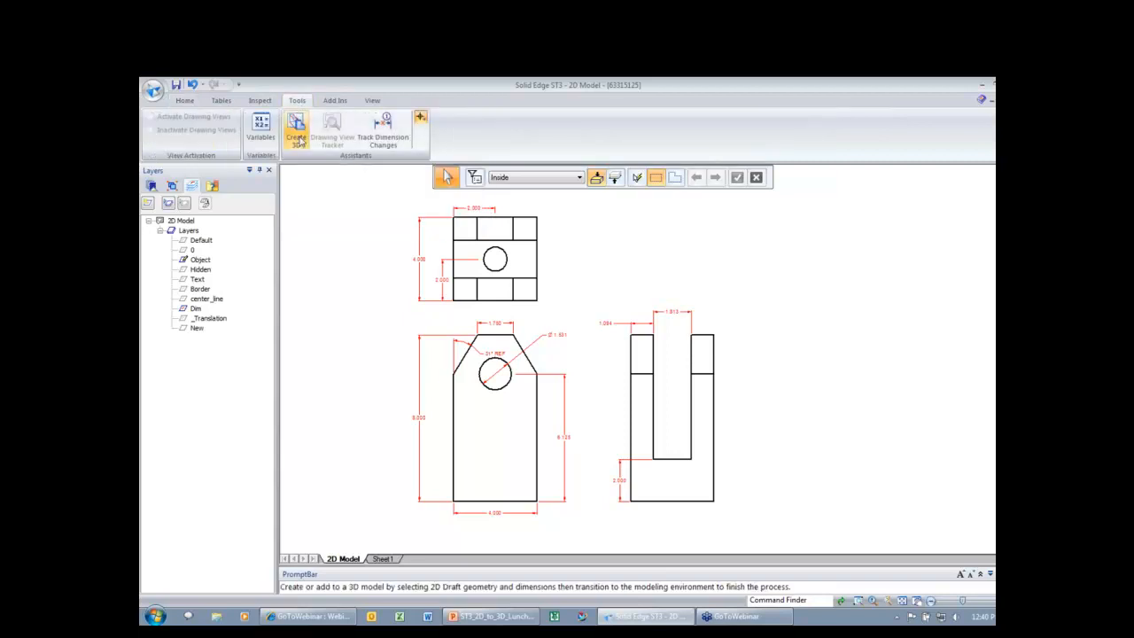
left_click(297, 138)
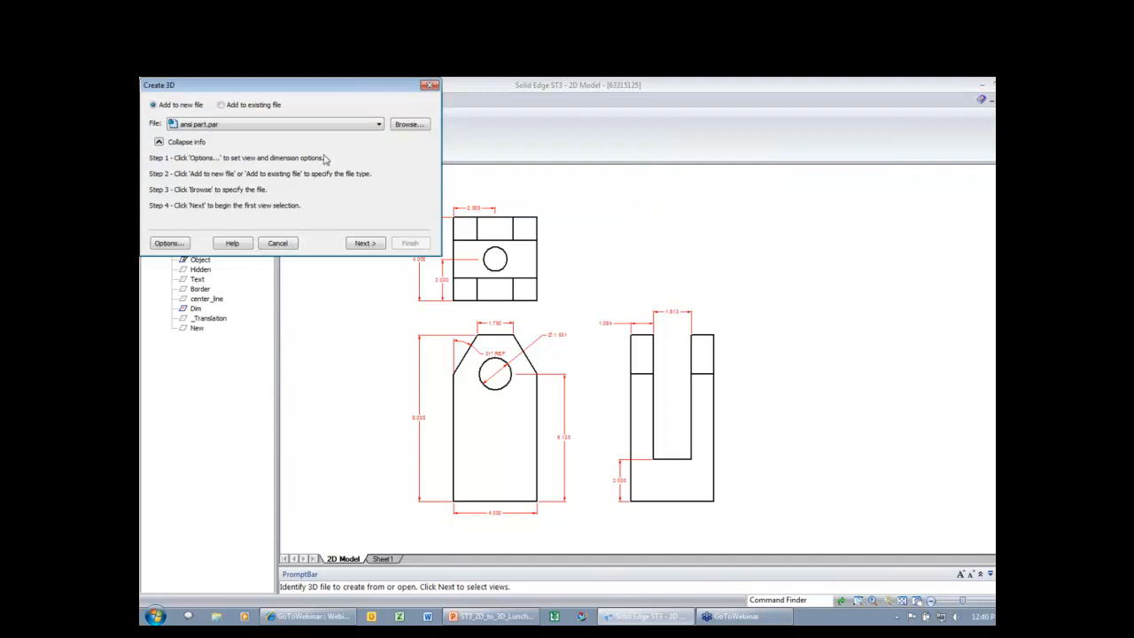
left_click(398, 129)
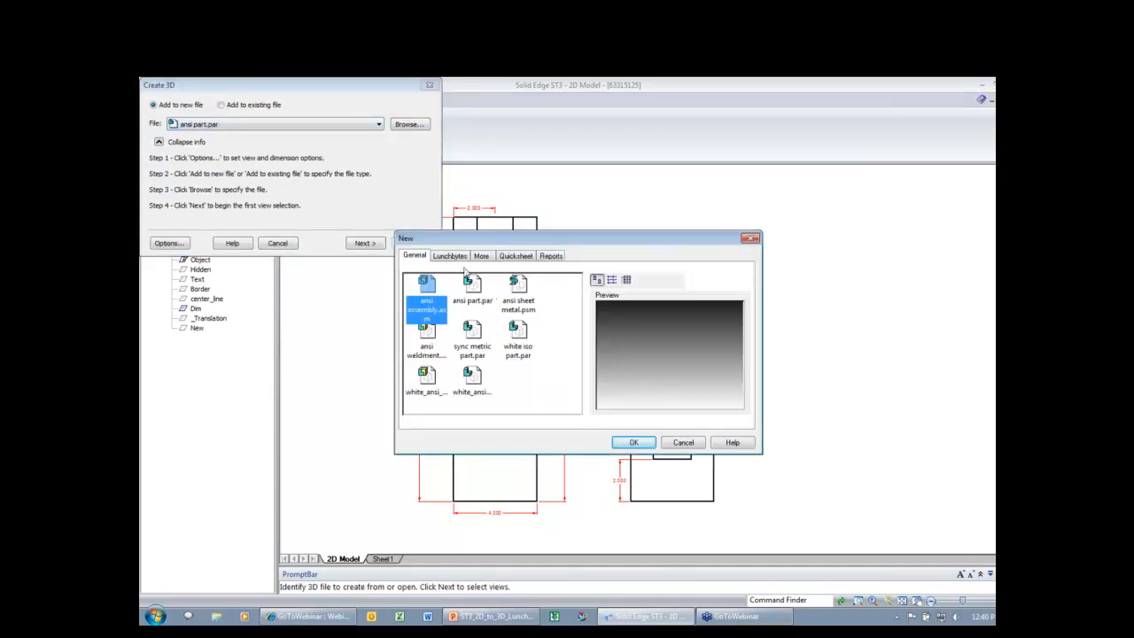
left_click(449, 255)
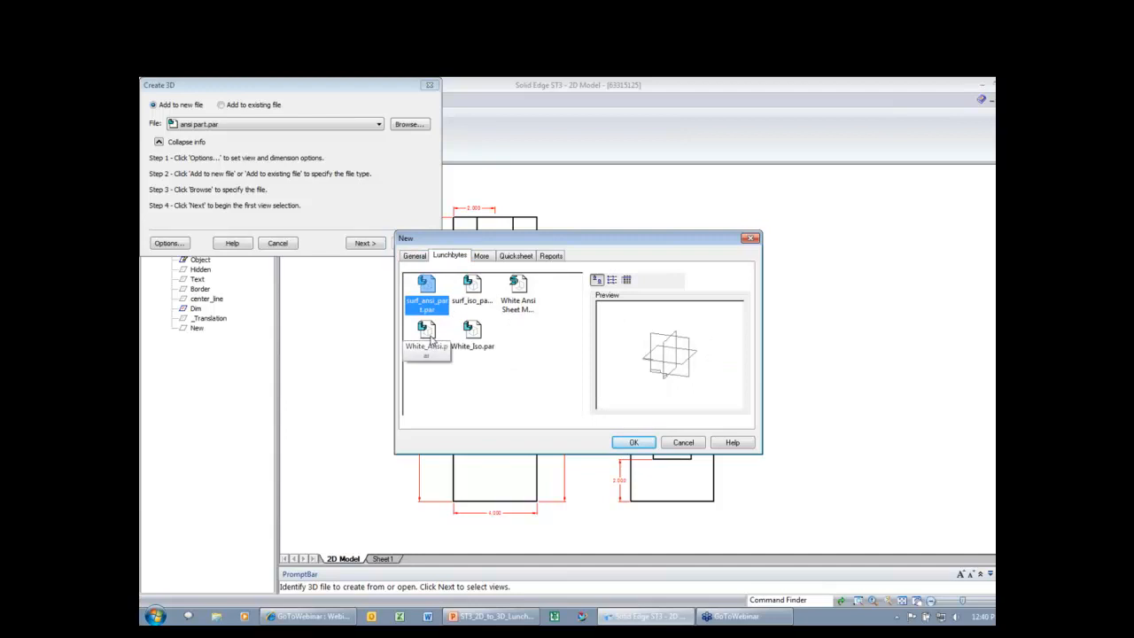
left_click(429, 337)
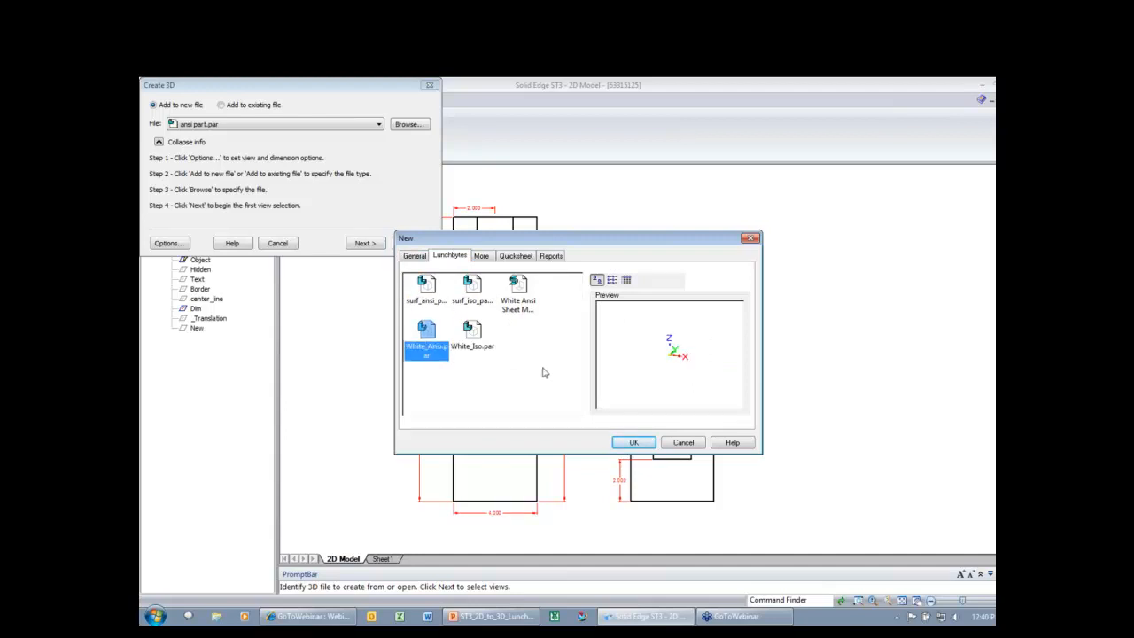
left_click(638, 447)
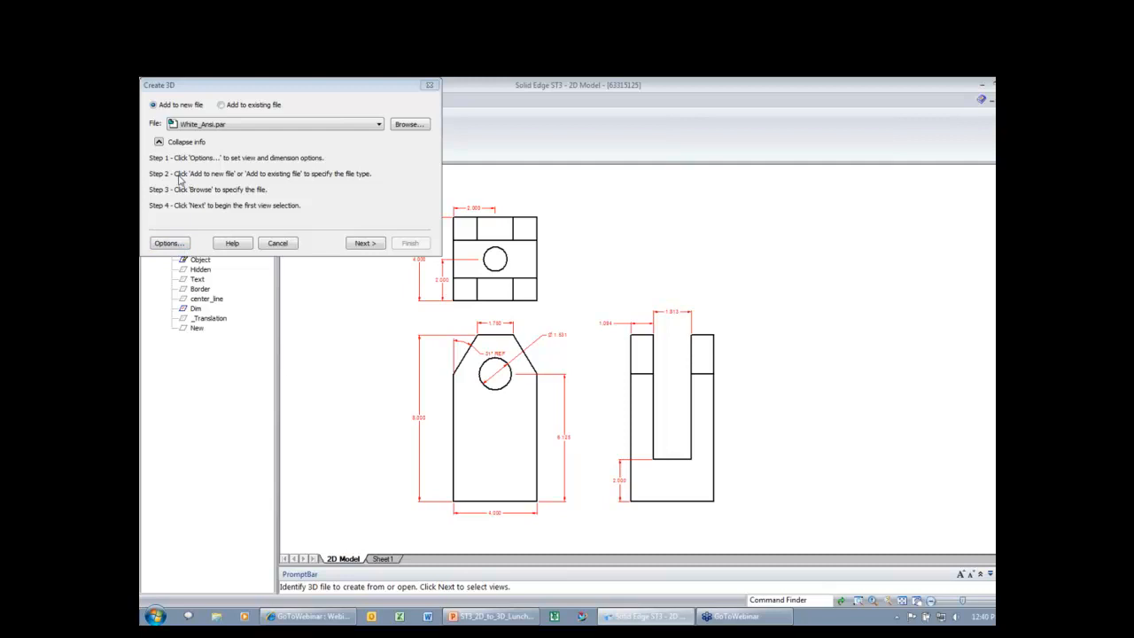
left_click(167, 244)
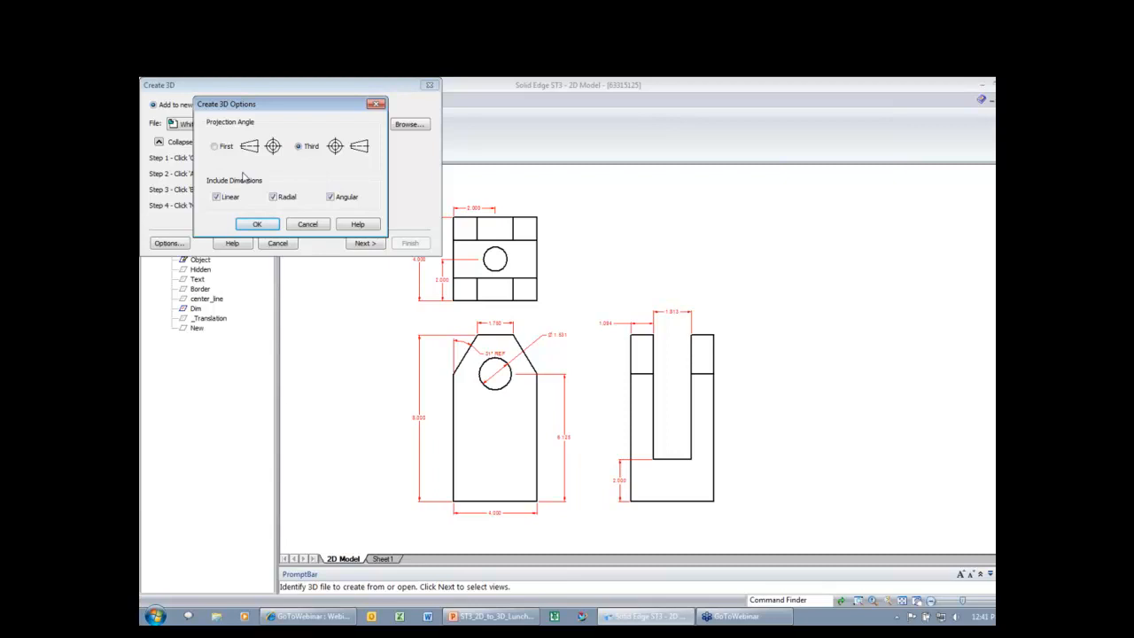
left_click(255, 224)
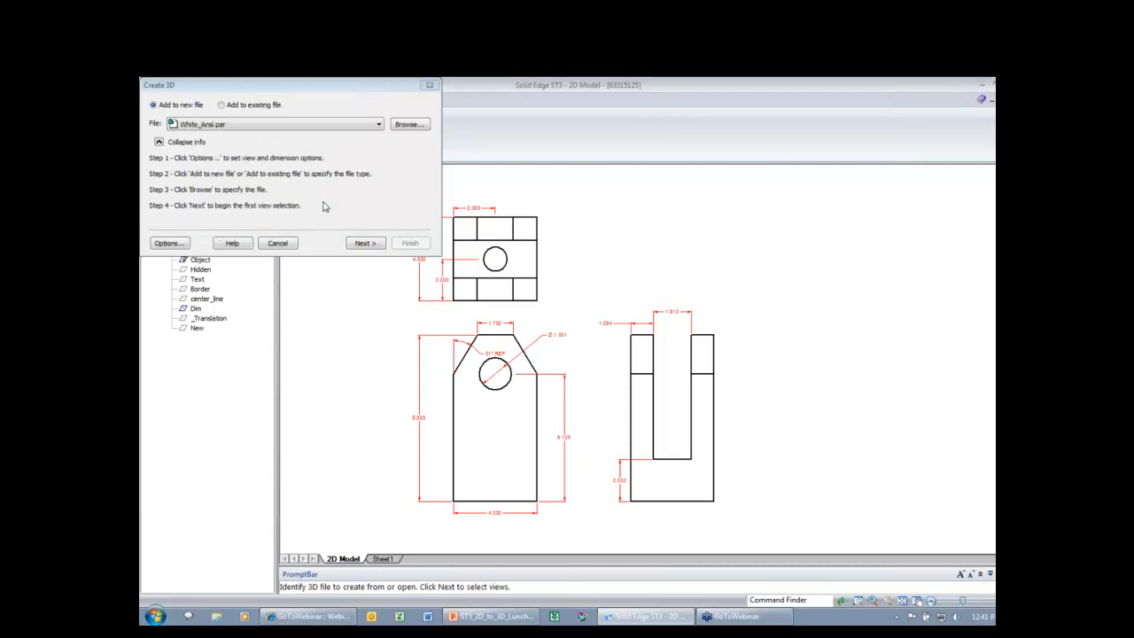
Define the clevis front view with its dimensions as the primary Front View at scale 1.00
left_click(366, 243)
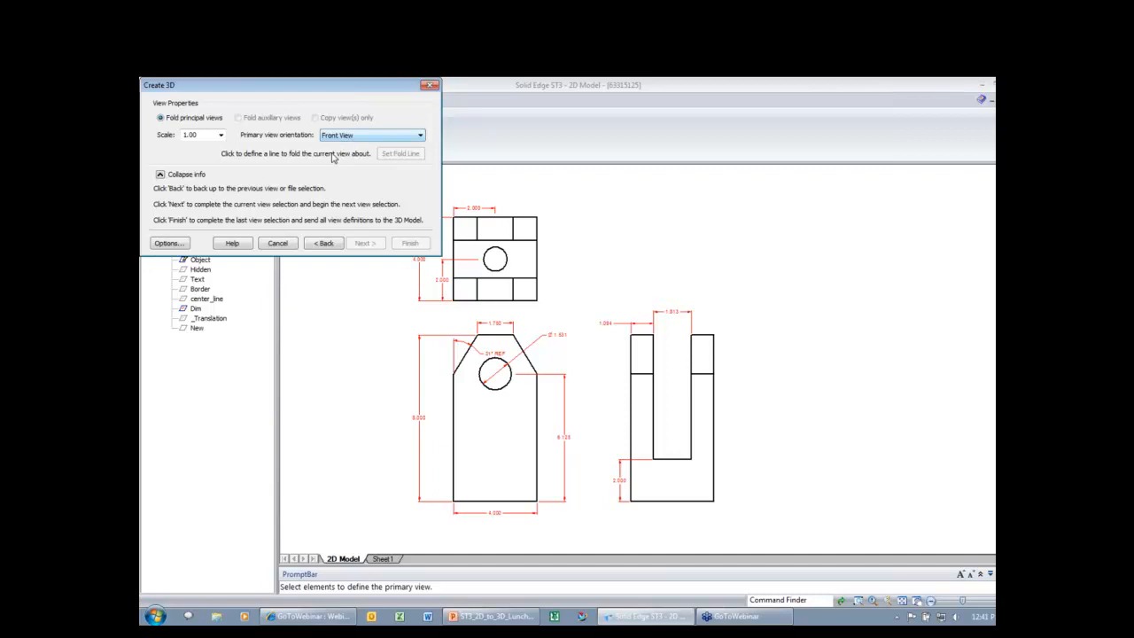
left_click_drag(384, 317, 584, 541)
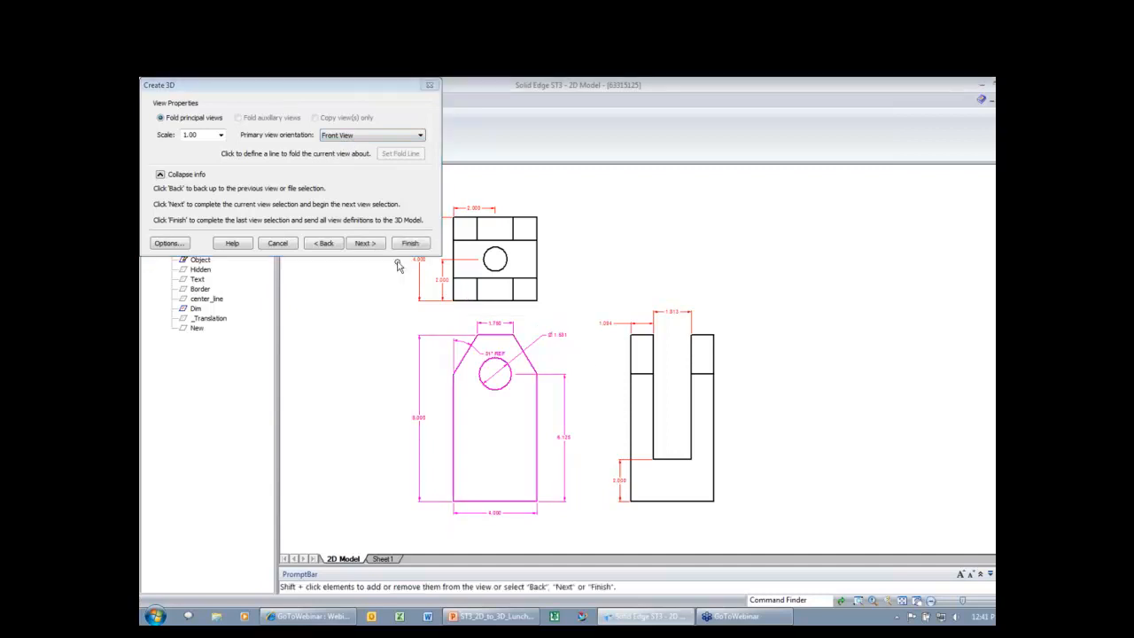
left_click(367, 245)
left_click(366, 245)
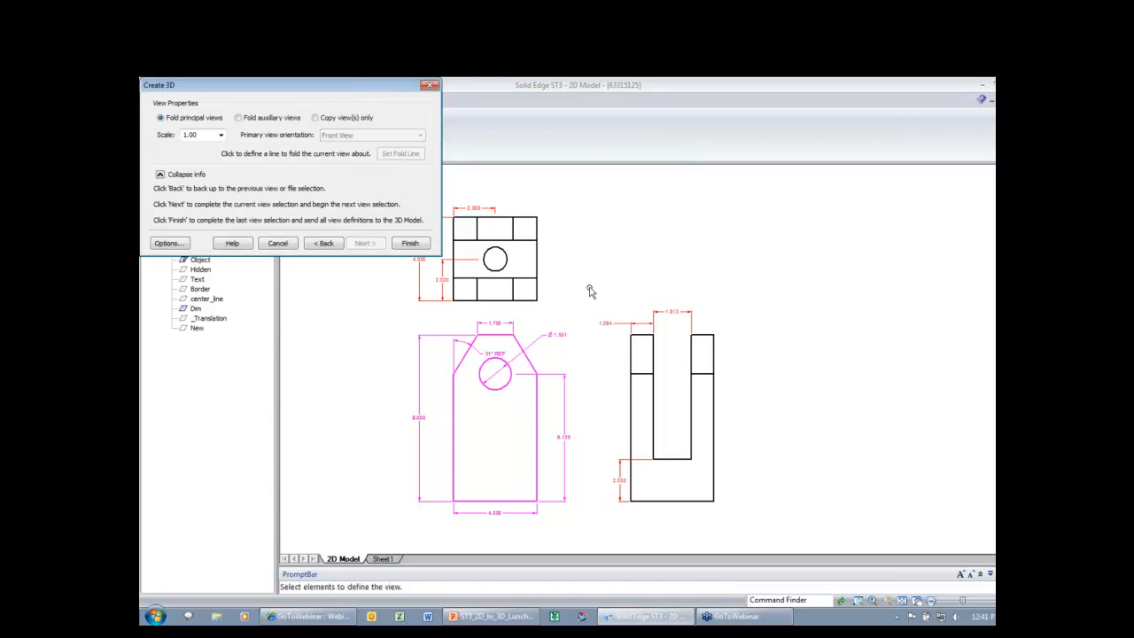
Add the side view with its dimensions and set a vertical fold line from the slot floor's midpoint to the bottom edge's midpoint
left_click_drag(590, 290, 763, 537)
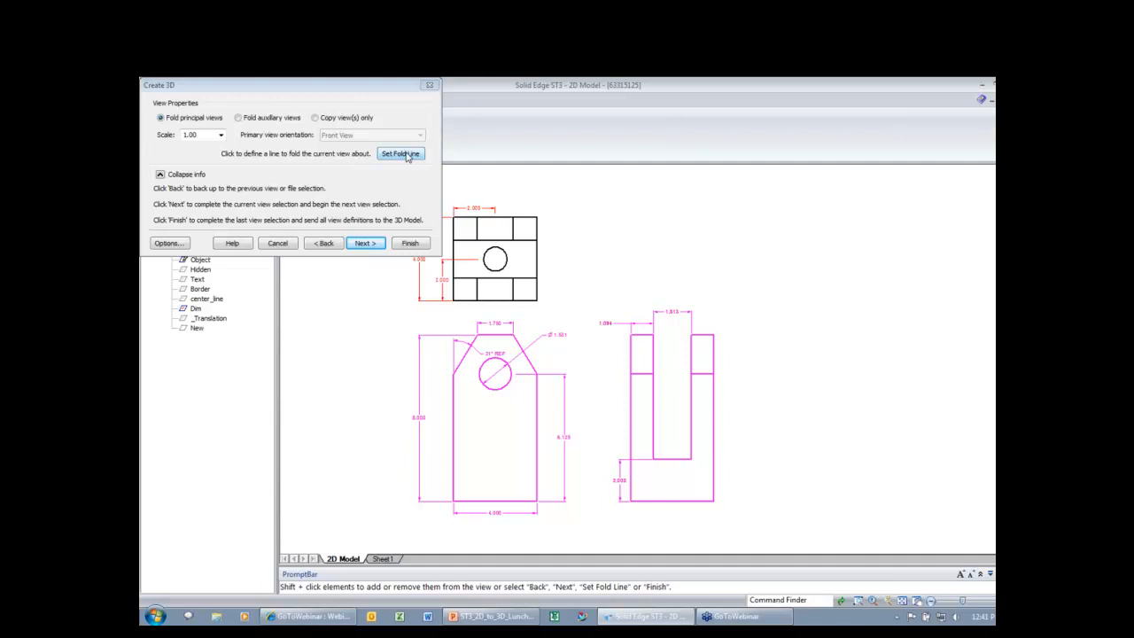
left_click(407, 155)
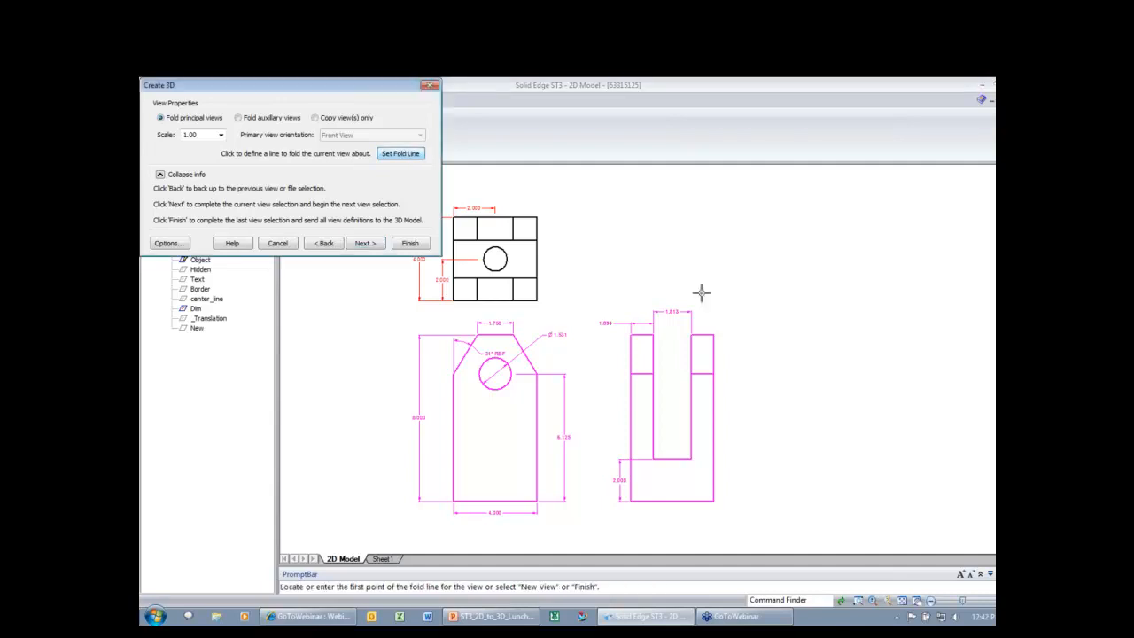
left_click(672, 458)
left_click(672, 457)
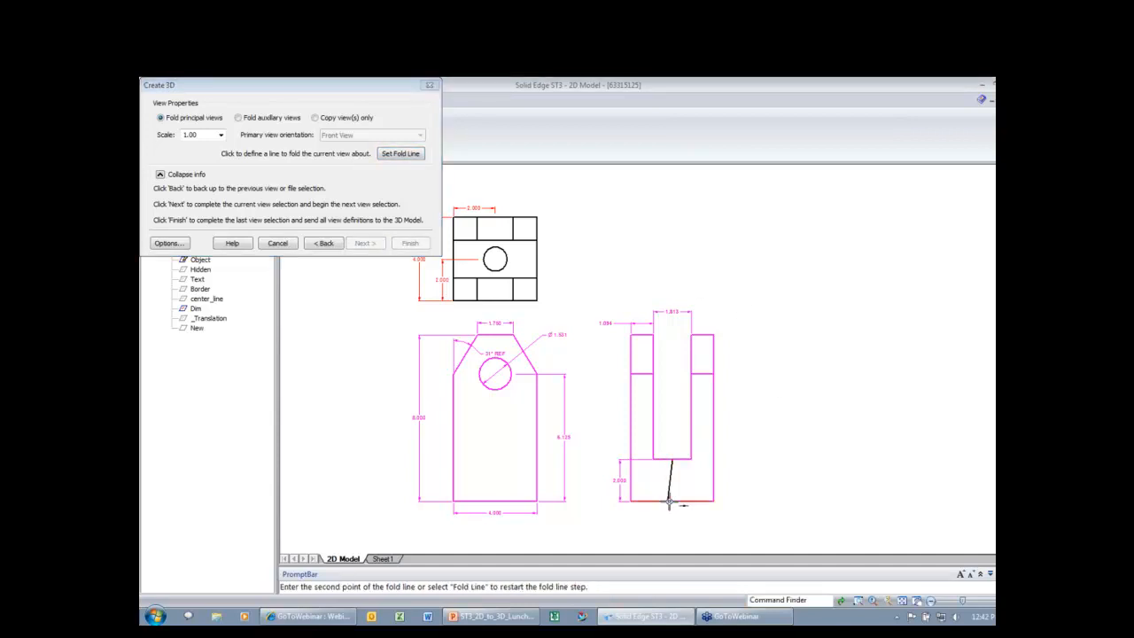
left_click(672, 501)
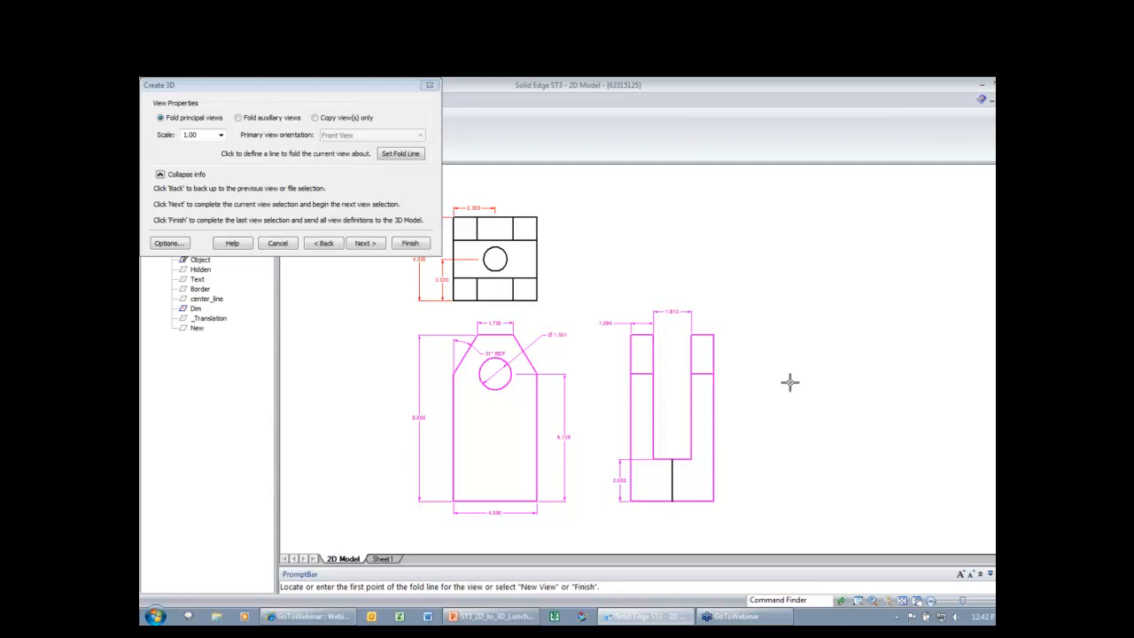
Add the top view, set its fold line horizontally through the hole centre between the outer edges, and finish sending the views to the 3D model
left_click(366, 242)
left_click_drag(564, 313, 418, 244)
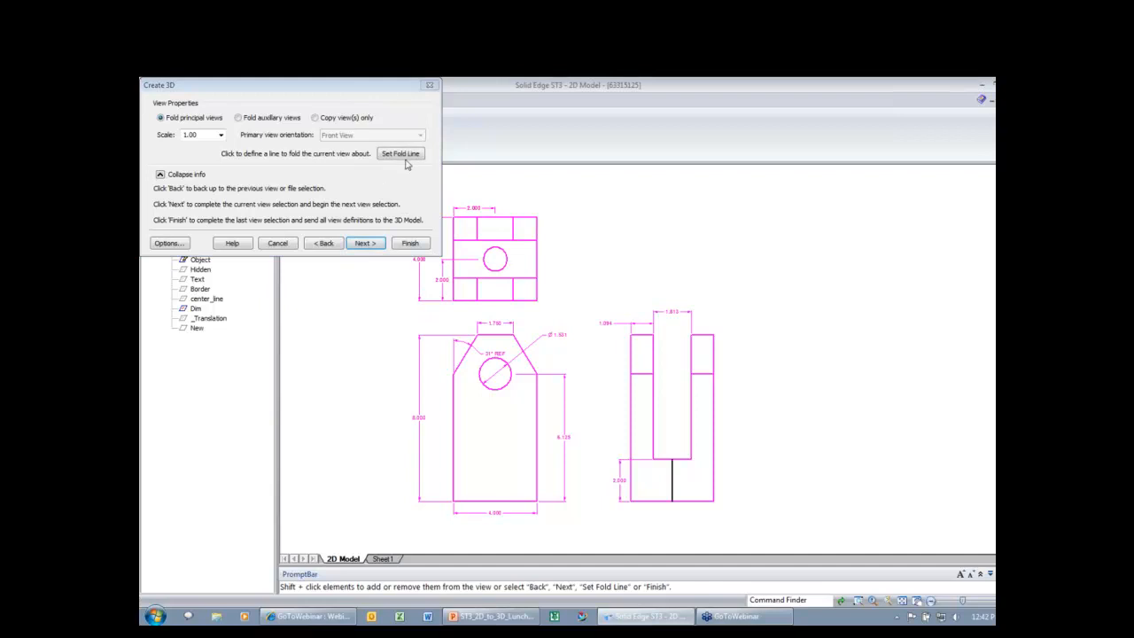
left_click(406, 160)
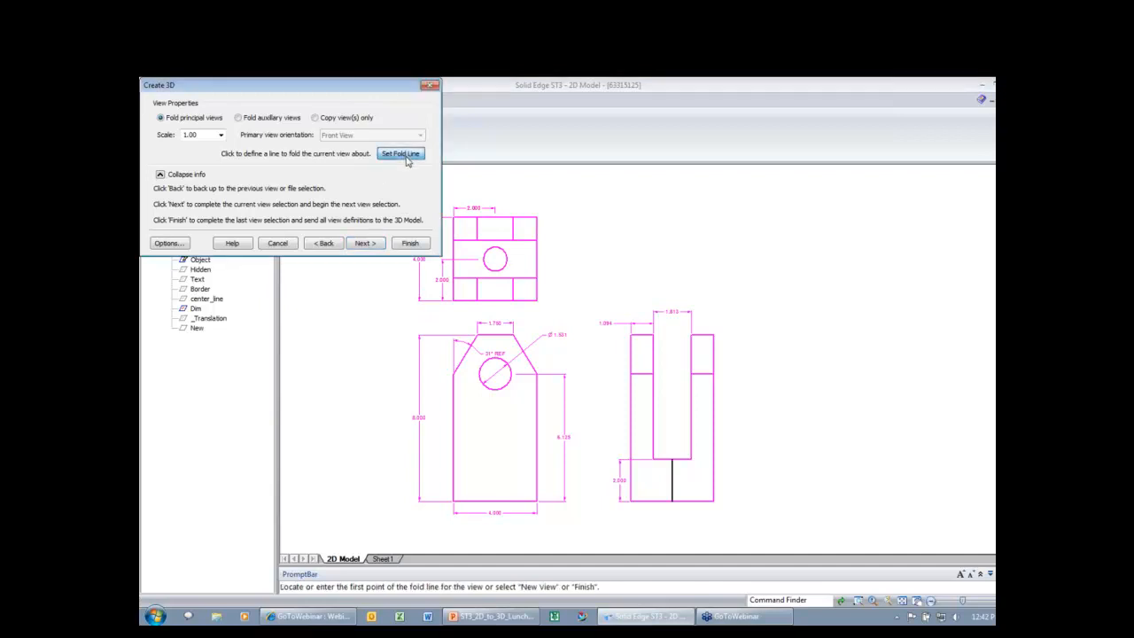
left_click(453, 259)
left_click(538, 259)
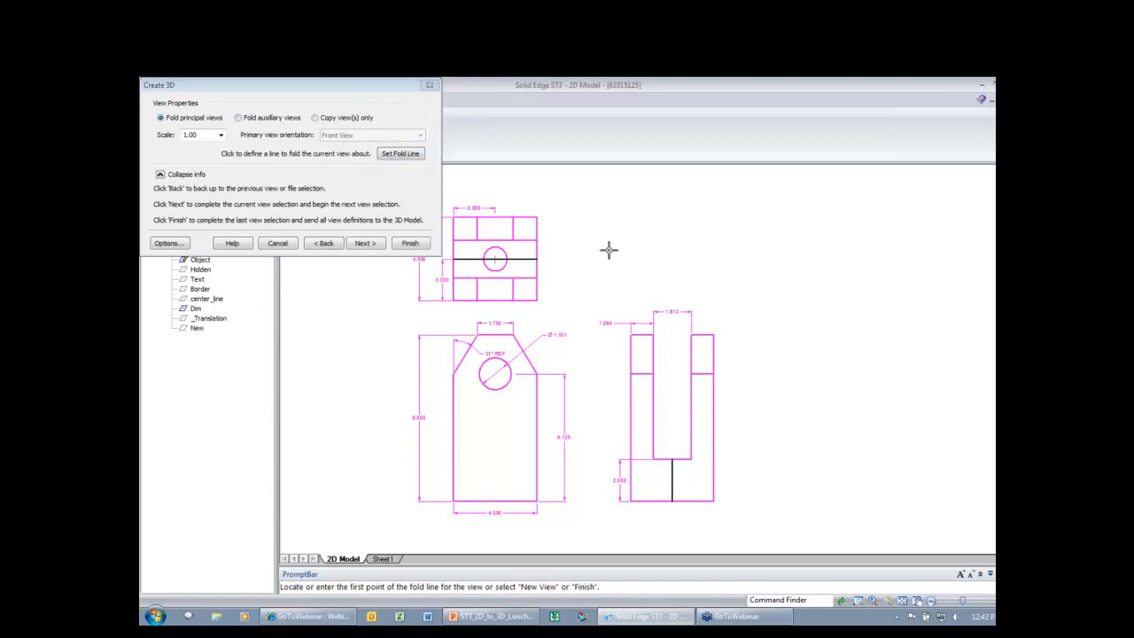
left_click(412, 244)
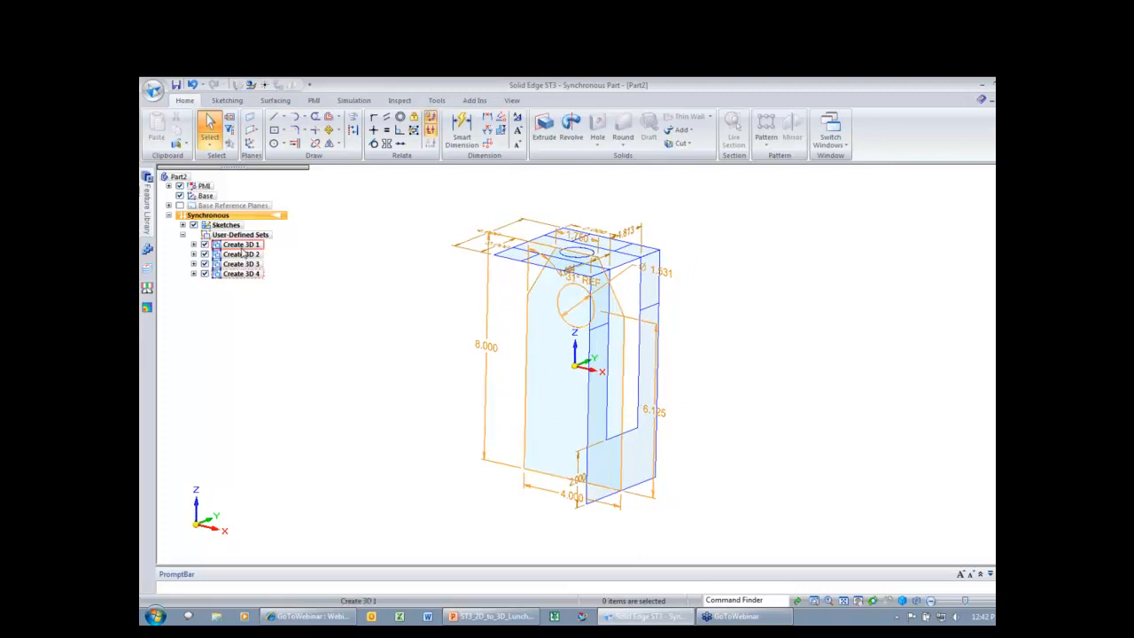
Toggle the display of the Create 3D 4 set off and back on
left_click(205, 275)
left_click(205, 275)
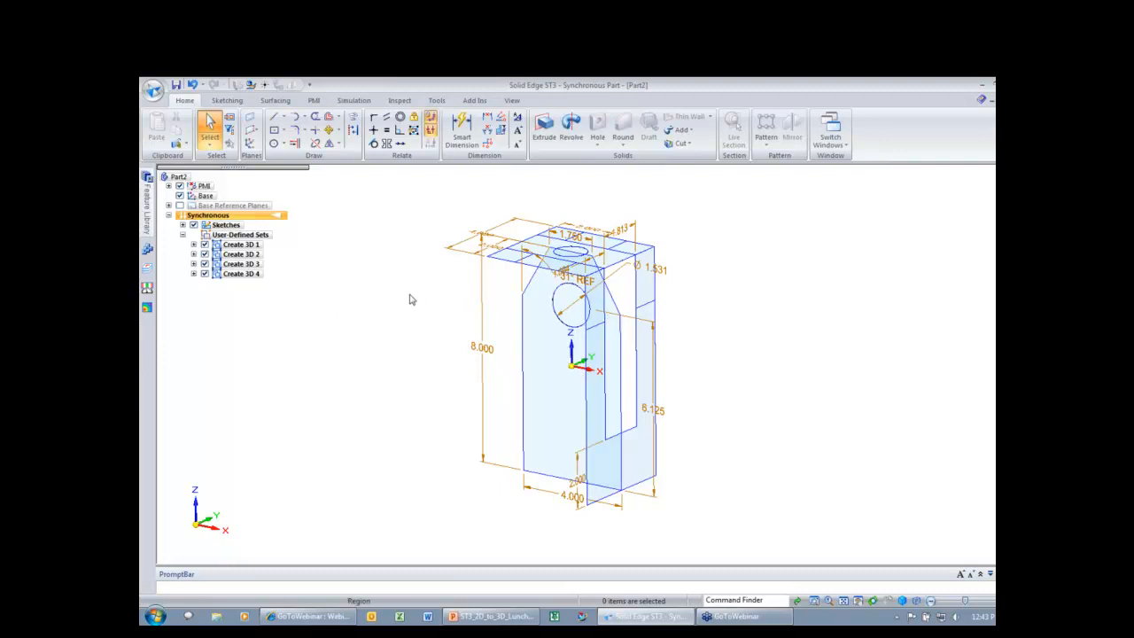
Extrude the front-view region around the hole symmetrically by 4.000 in, up to the upper corner vertex of the side-view sketch
left_click(534, 306)
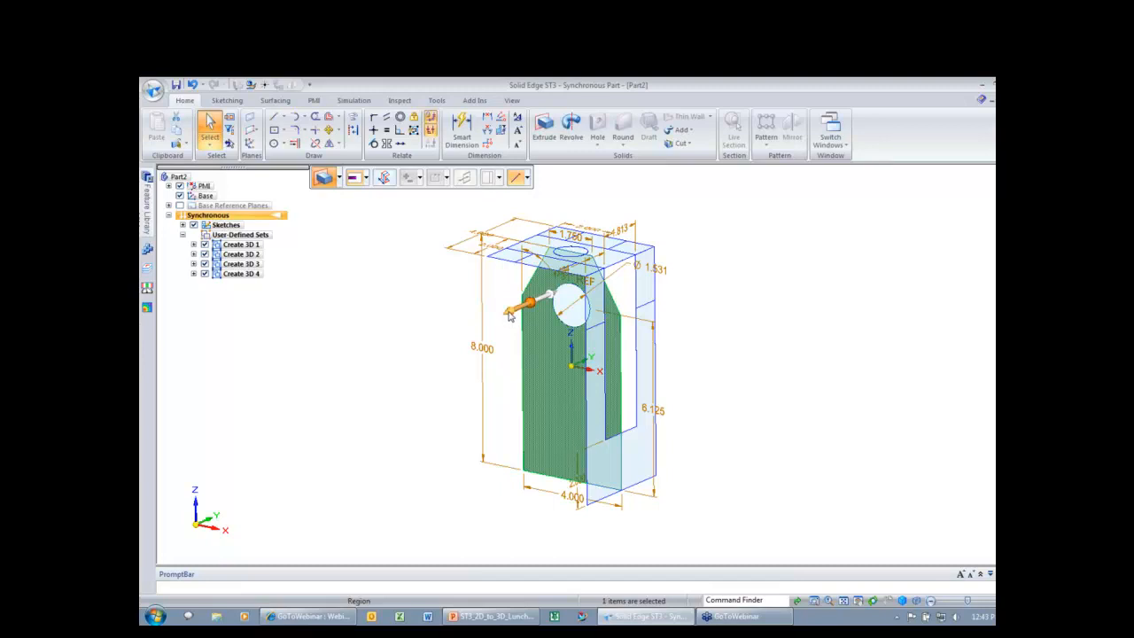
left_click(511, 316)
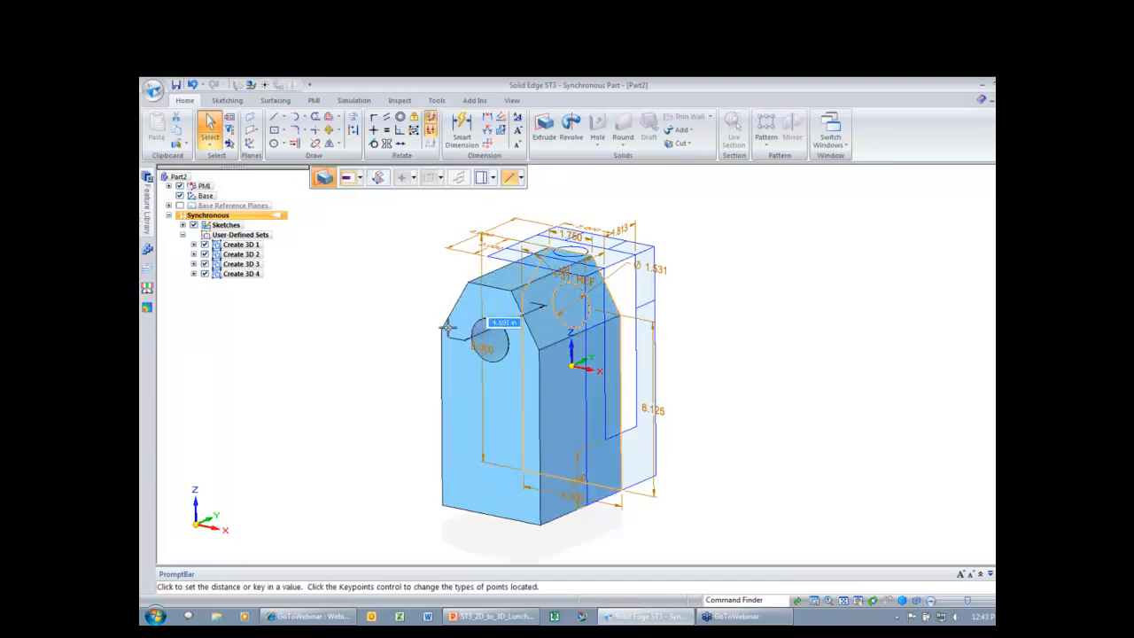
left_click(377, 178)
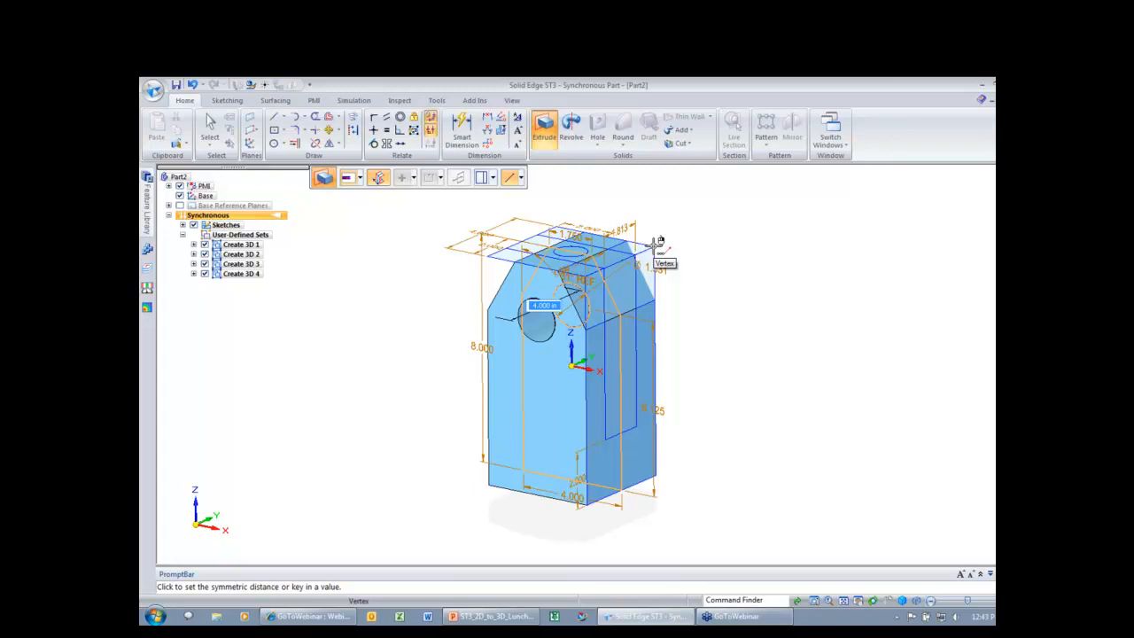
left_click(660, 241)
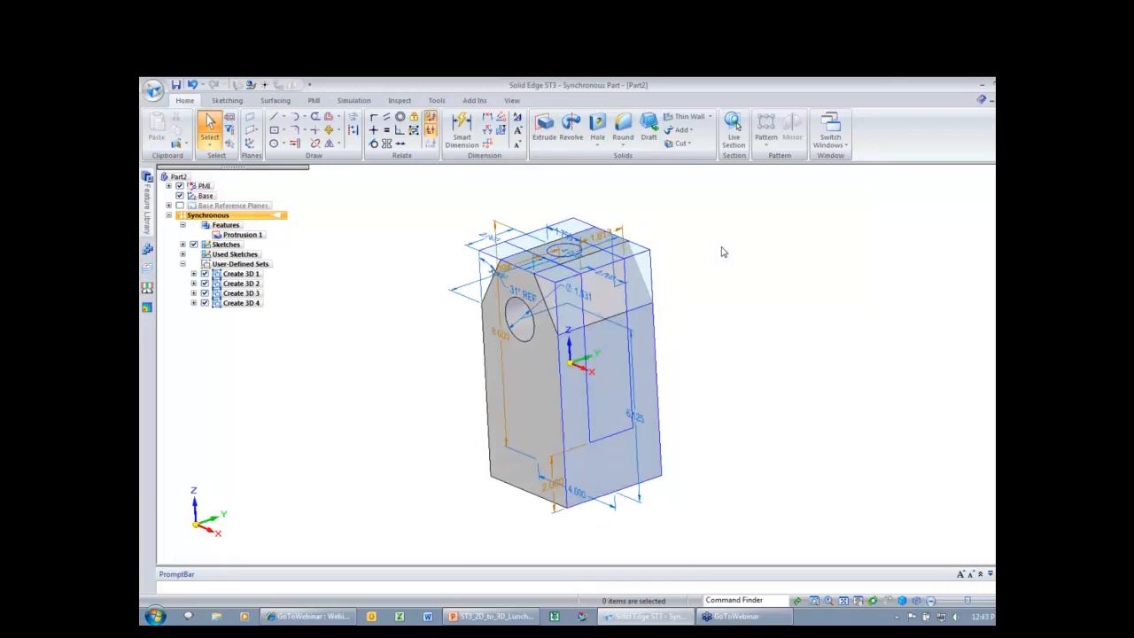
Cut the side-view slot region through the full width of the part
left_click(634, 359)
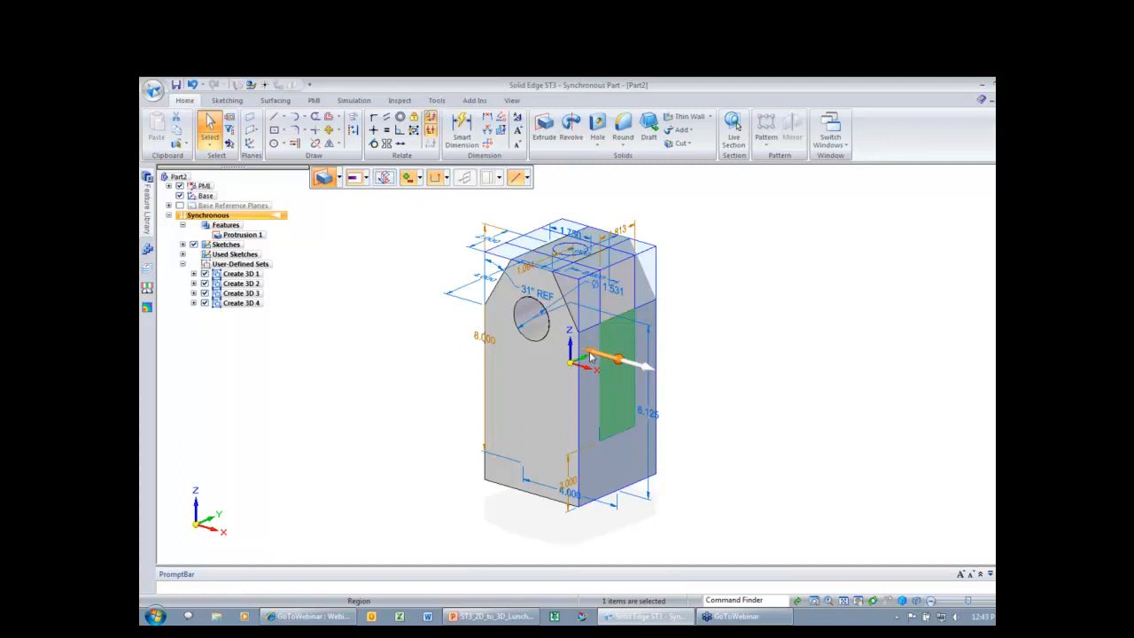
left_click(592, 356)
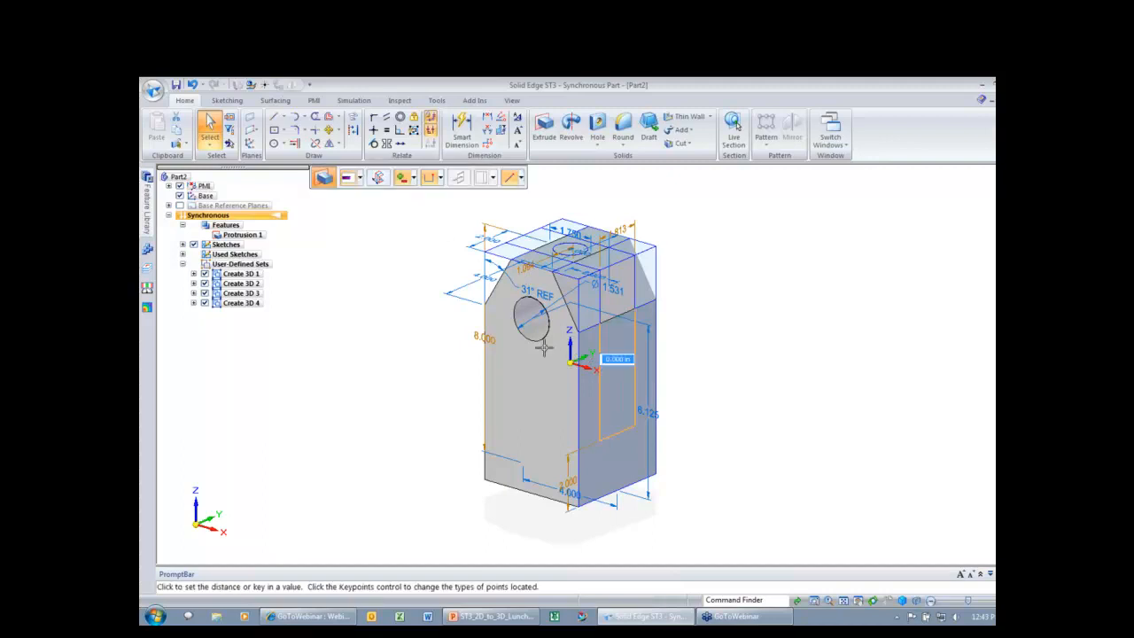
left_click(388, 299)
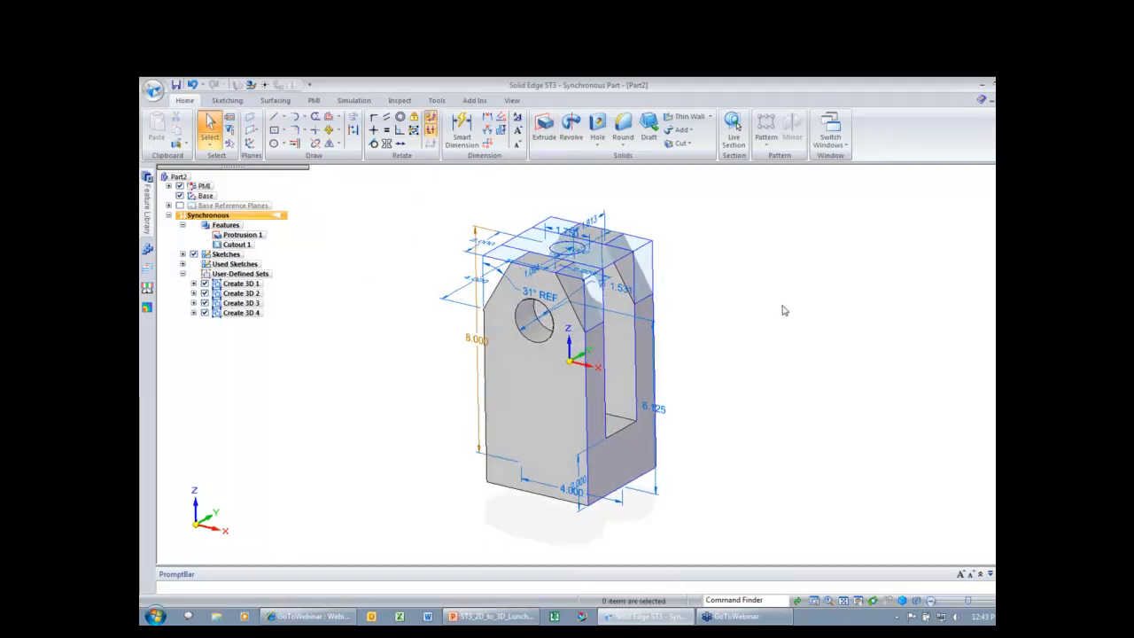
Cut the top-view circle region downward through the base of the slot
middle_click_drag(784, 310, 556, 251)
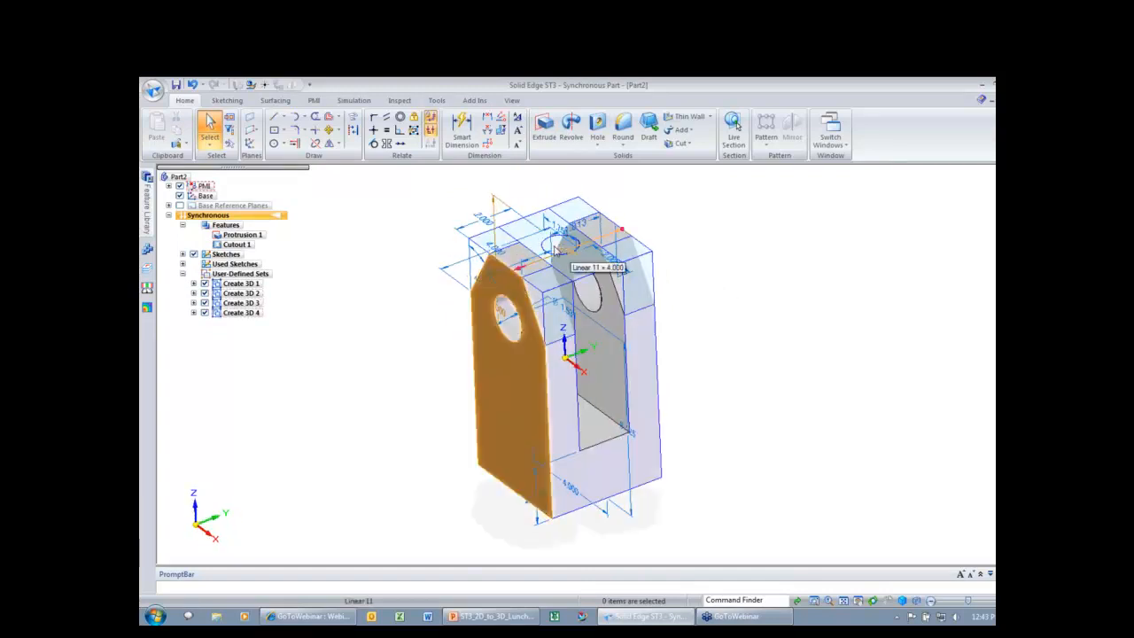
right_click(556, 252)
left_click(613, 260)
left_click(417, 179)
left_click(425, 218)
left_click(555, 264)
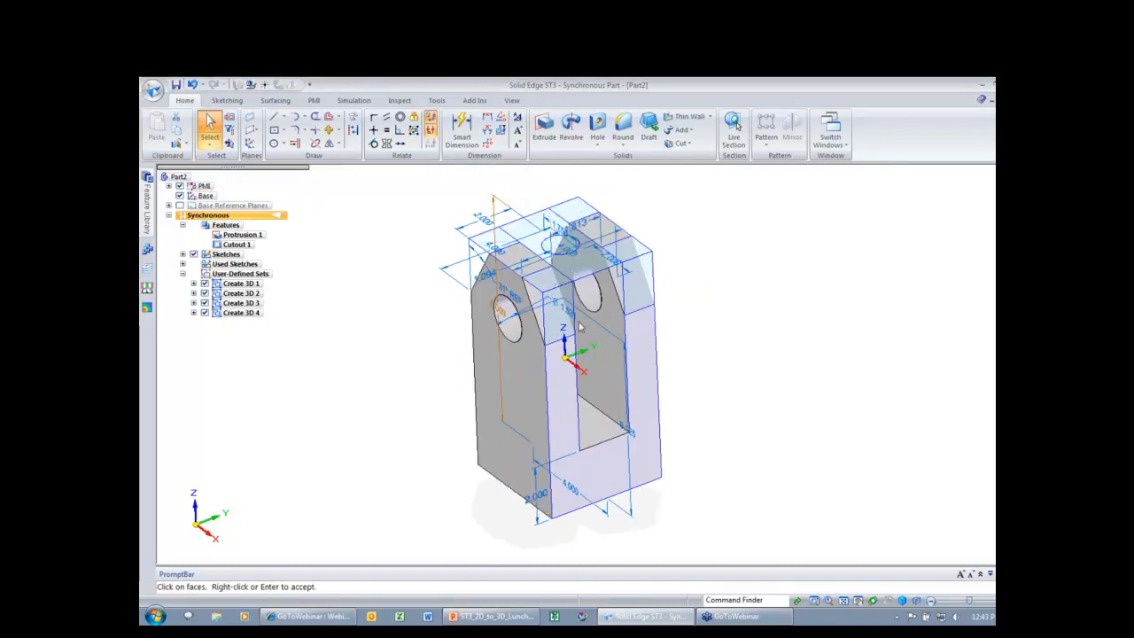
left_click(754, 405)
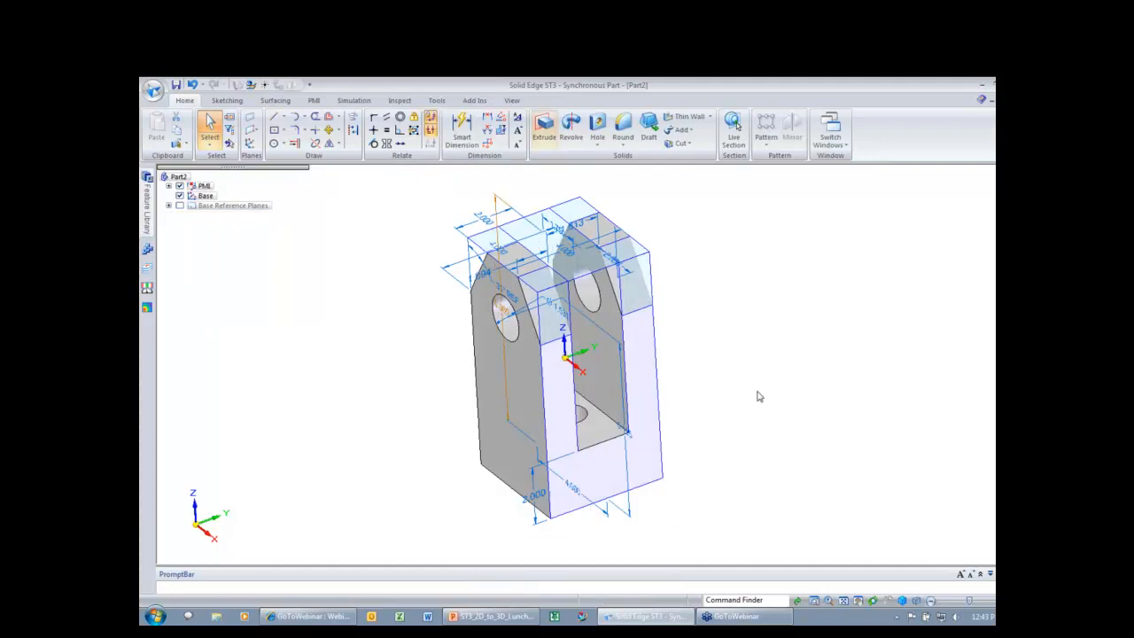
Hide the sketches so that only the solid and its dimensions are displayed
middle_click_drag(749, 381, 780, 381)
left_click(194, 263)
middle_click_drag(357, 223, 357, 235)
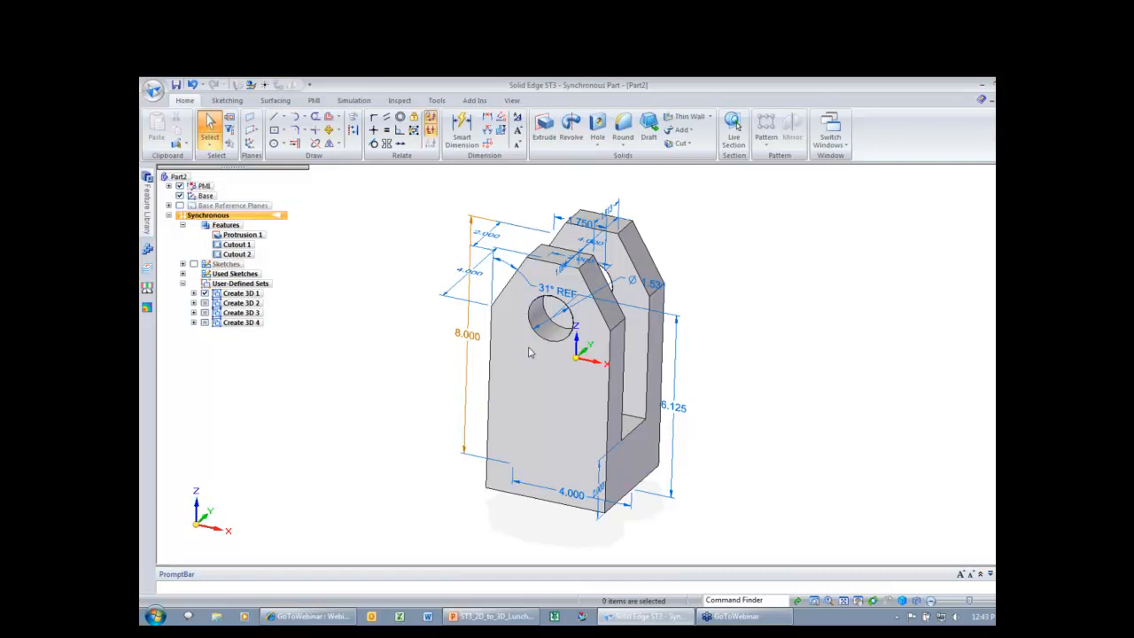
middle_click_drag(783, 306, 784, 306)
middle_click_drag(738, 198, 821, 337)
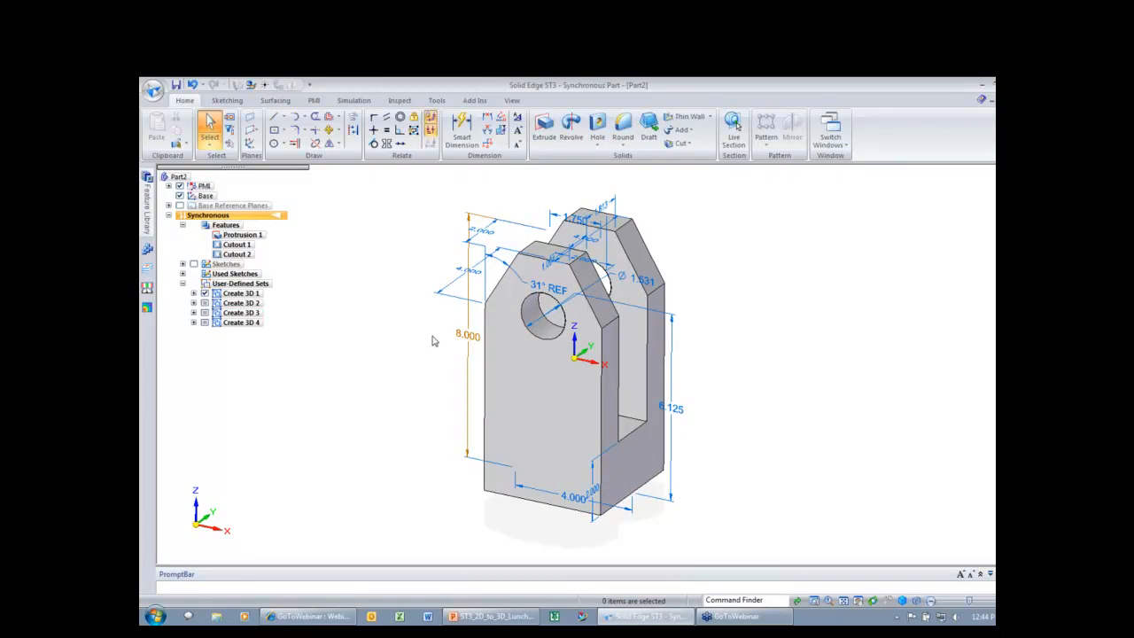
Replace the 8.000 height dimension with a new one between the front face's top edge and bottom edge
left_click(462, 342)
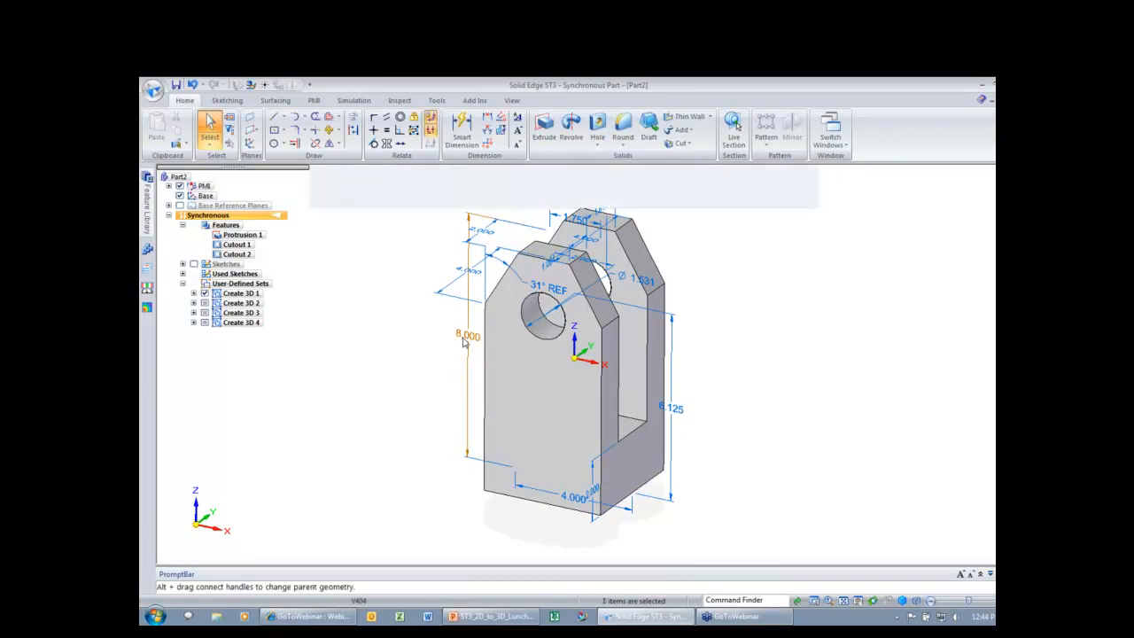
key("Delete")
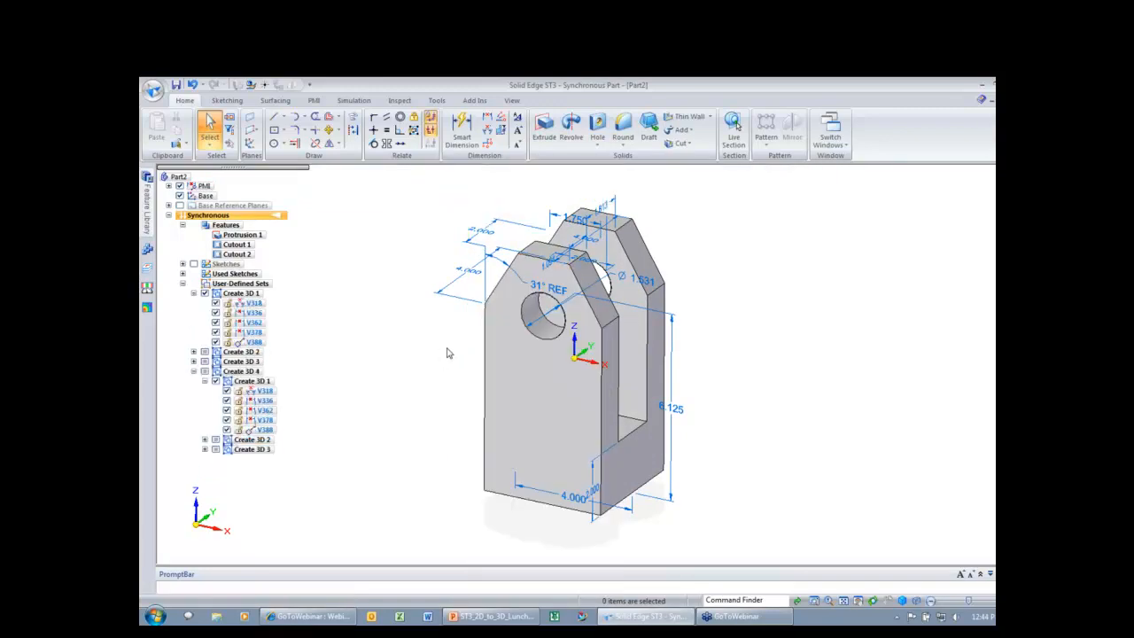
right_click_drag(450, 347, 404, 348)
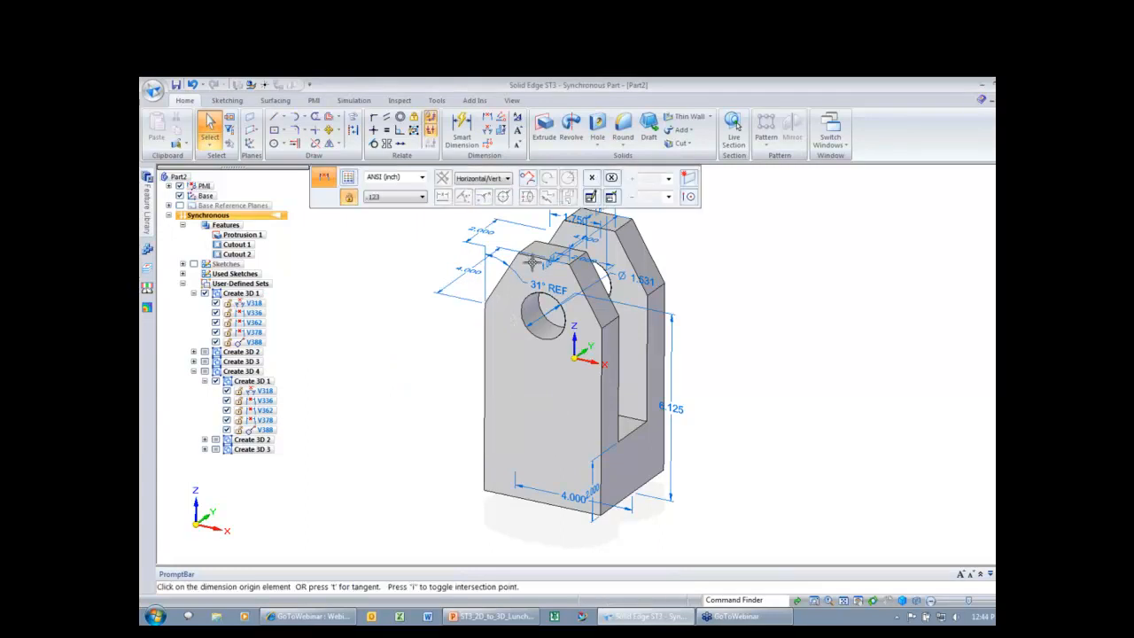
left_click(527, 259)
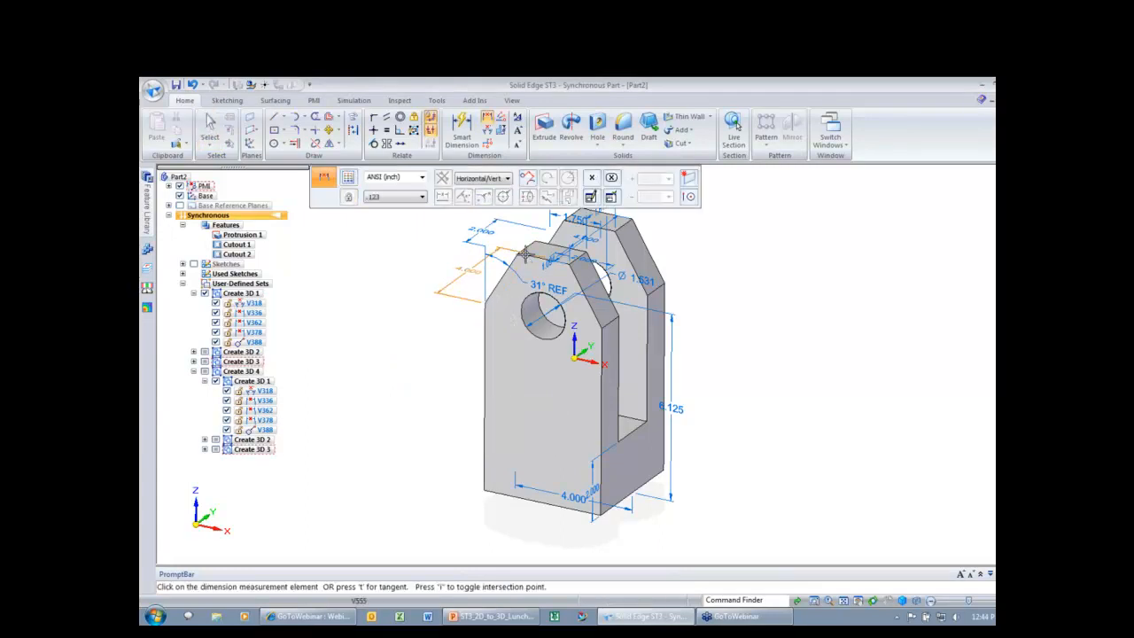
left_click(492, 486)
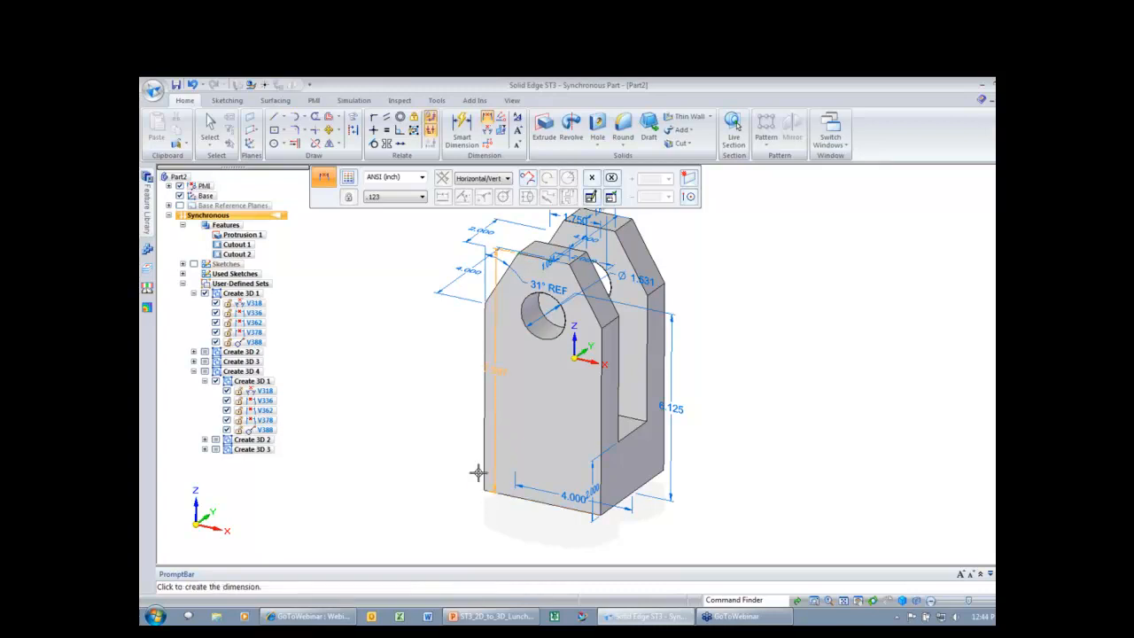
left_click(478, 472)
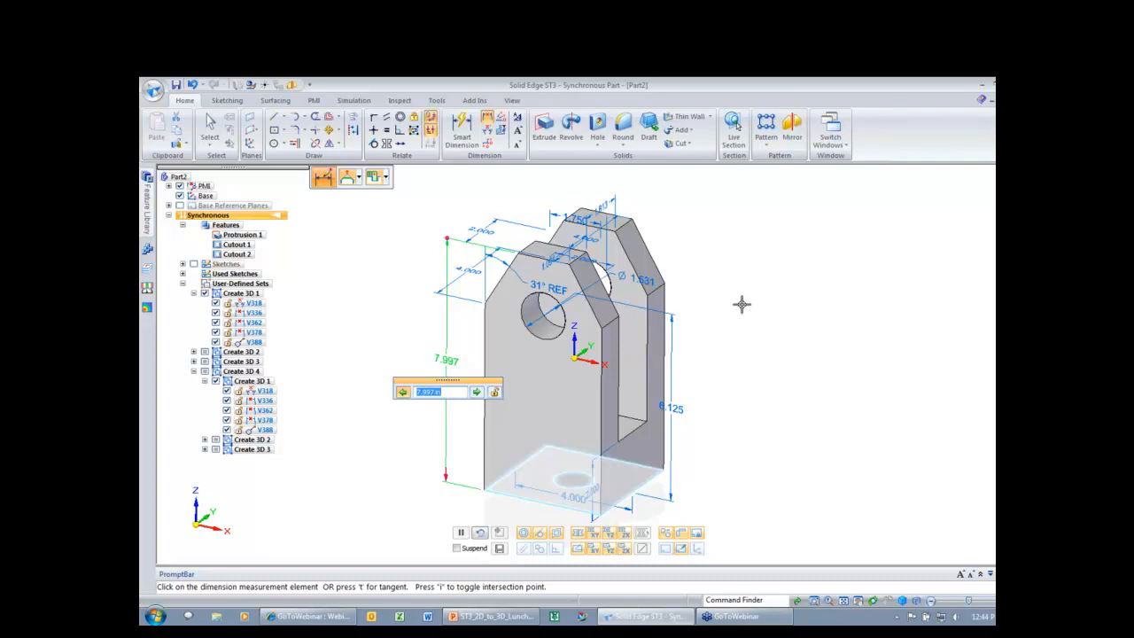
Set the new overall height dimension to 8 in and finish dimensioning
type("8")
key("Return")
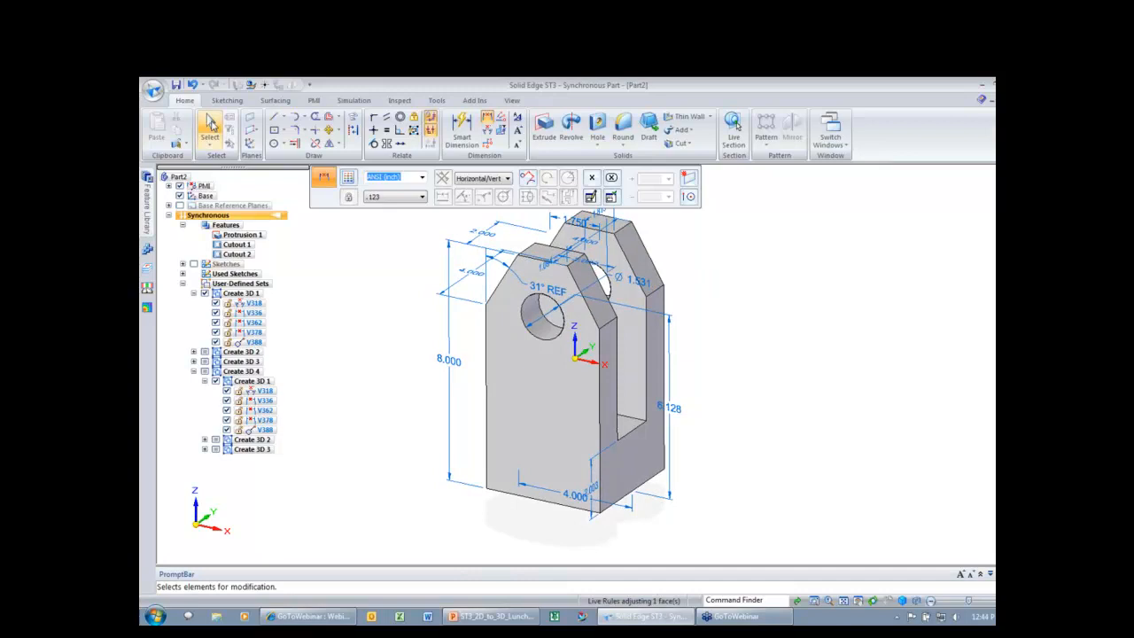
left_click(813, 225)
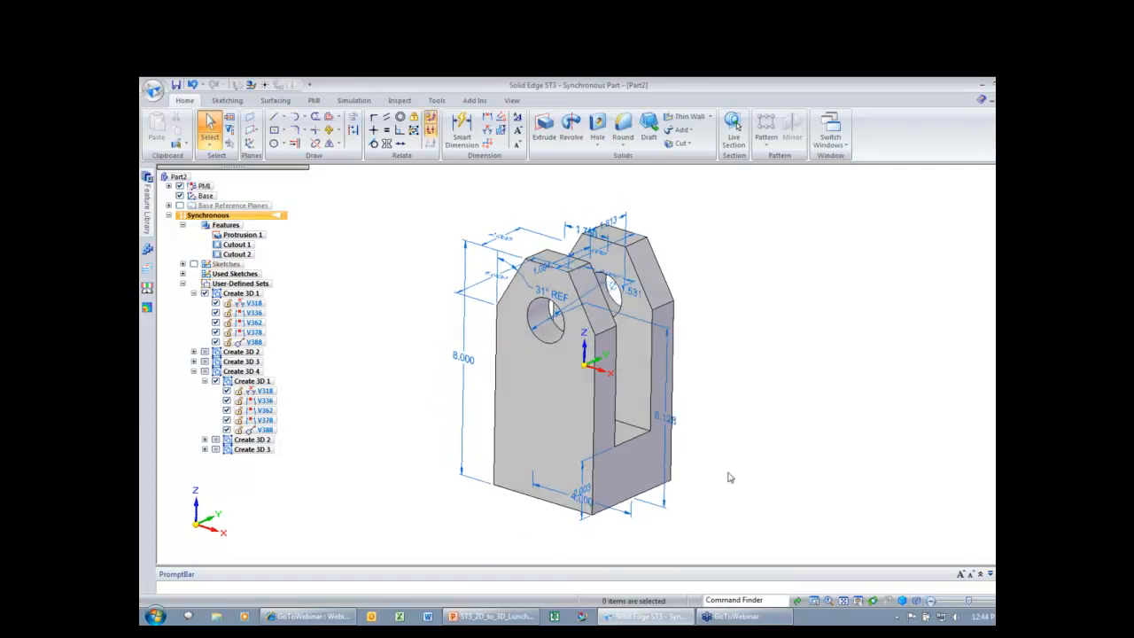
Set the base width dimension to 4.5 in and the slot floor height dimension to 2 in
left_click(582, 486)
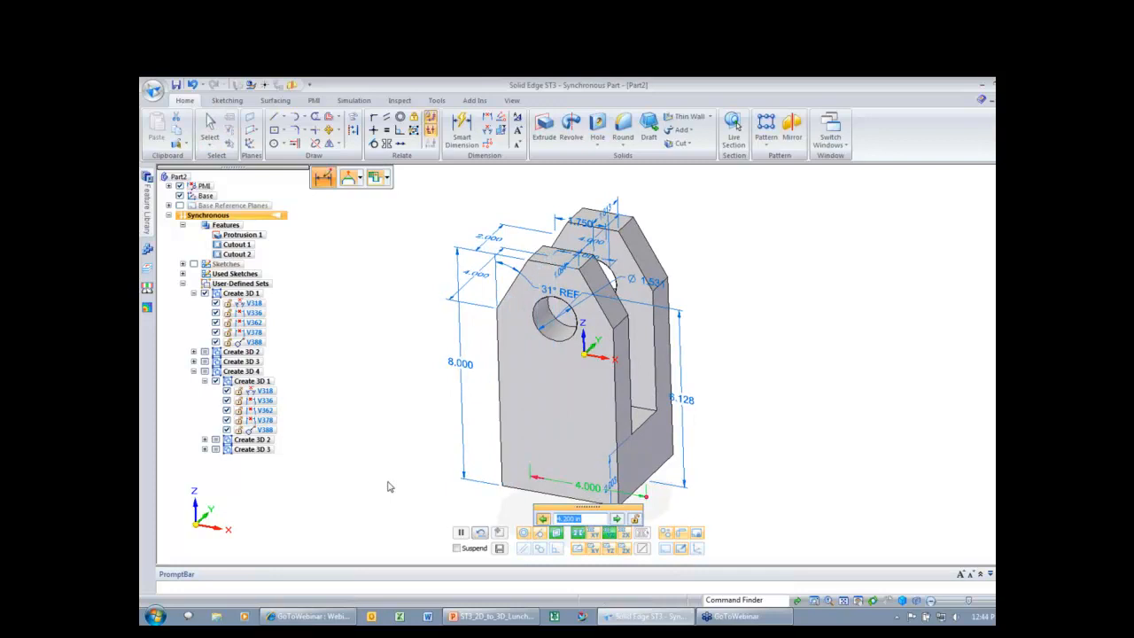
scroll(390, 486, "up", 1)
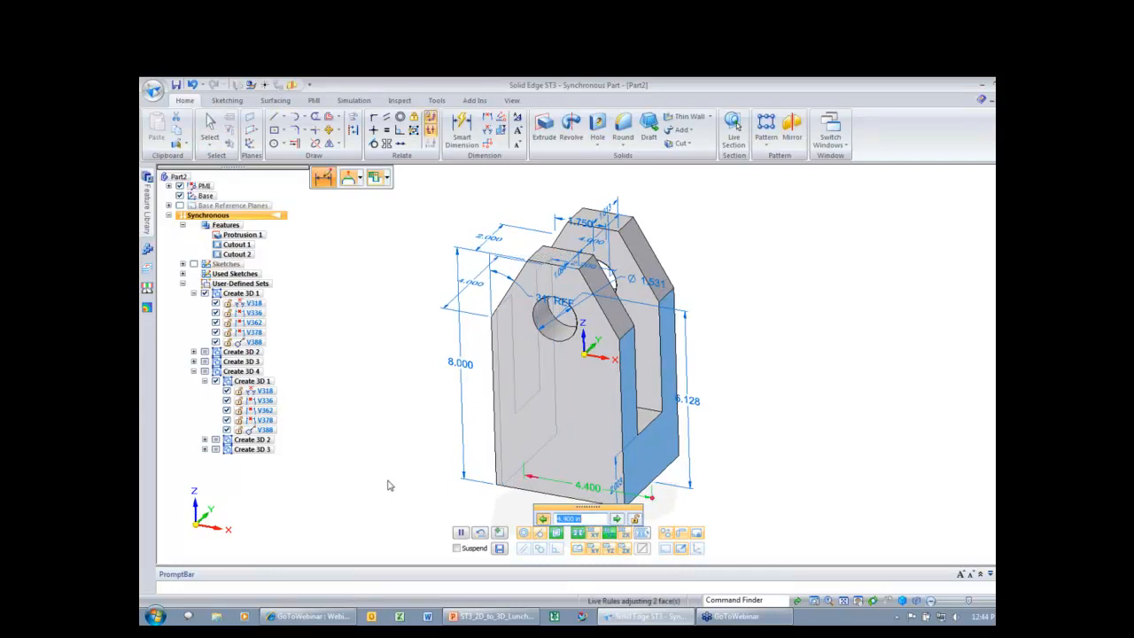
type("5")
key("Return")
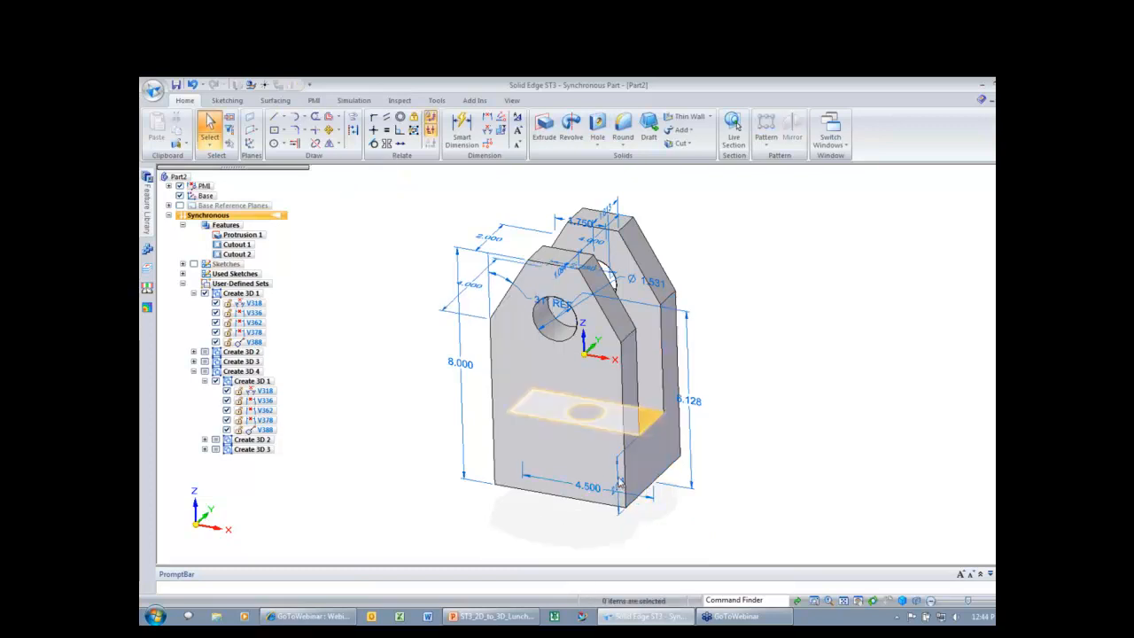
left_click(622, 490)
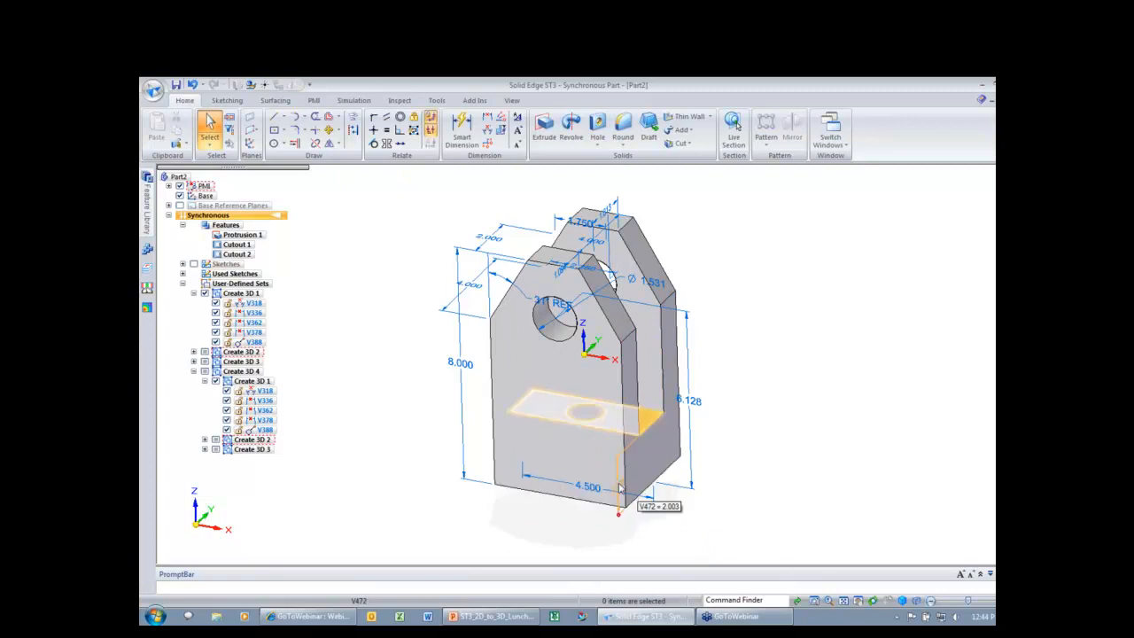
key("Delete")
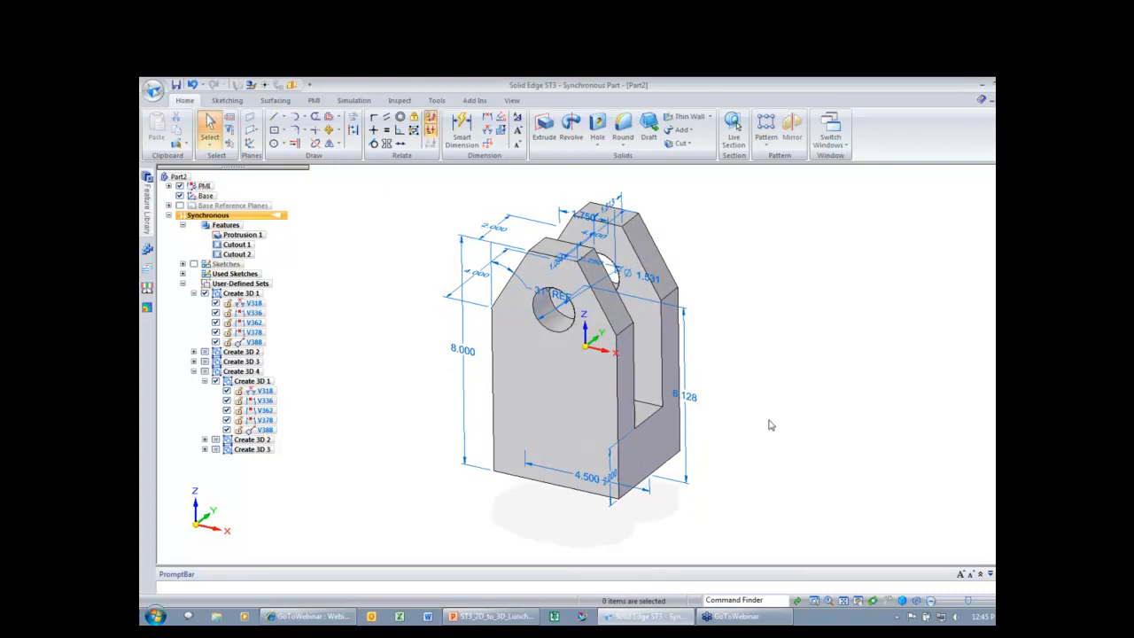
Set the height dimension from the base to the cross hole's centre to 5.5 in
middle_click_drag(769, 426, 782, 422)
left_click(697, 394)
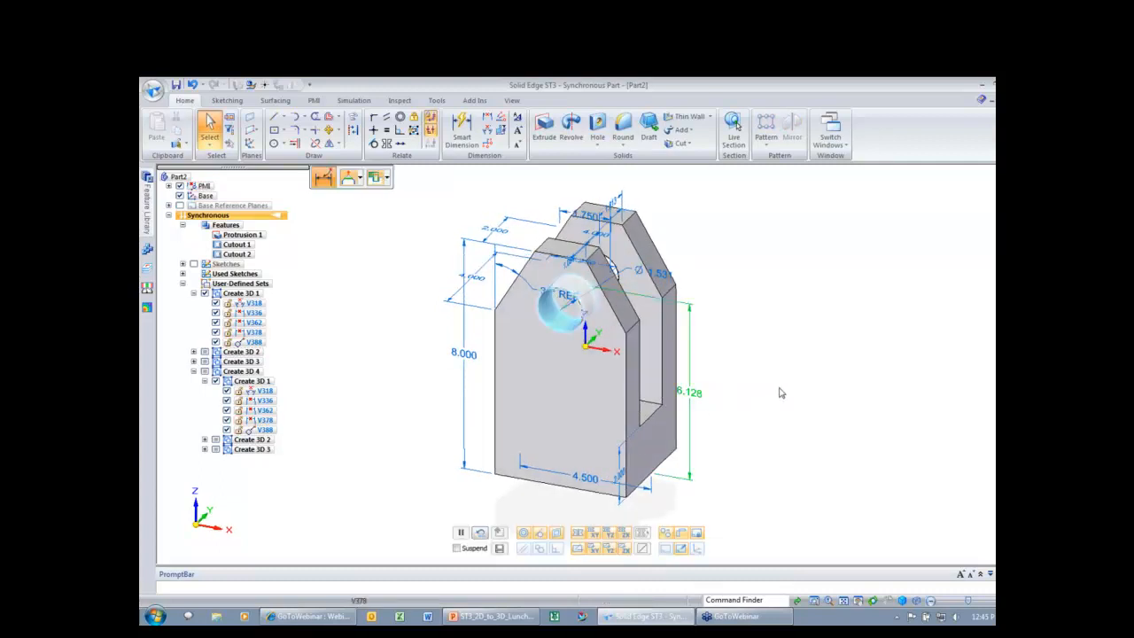
type("5.5")
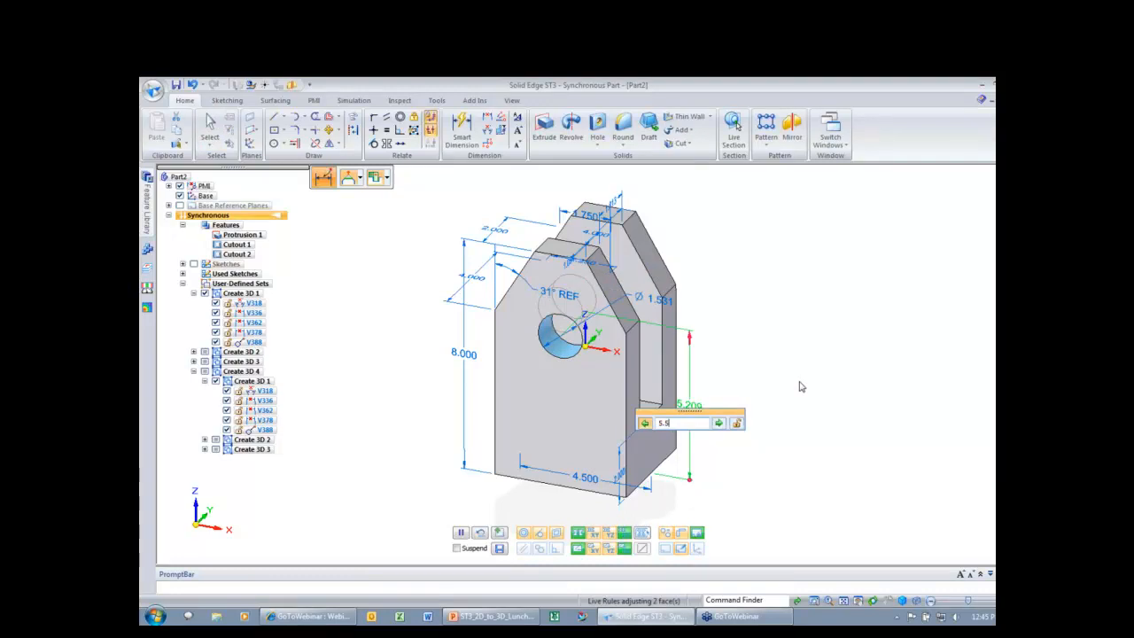
key("Return")
Lock the slot width dimension between the two lugs' inner faces and set it to 2 in
middle_click_drag(790, 337, 599, 228)
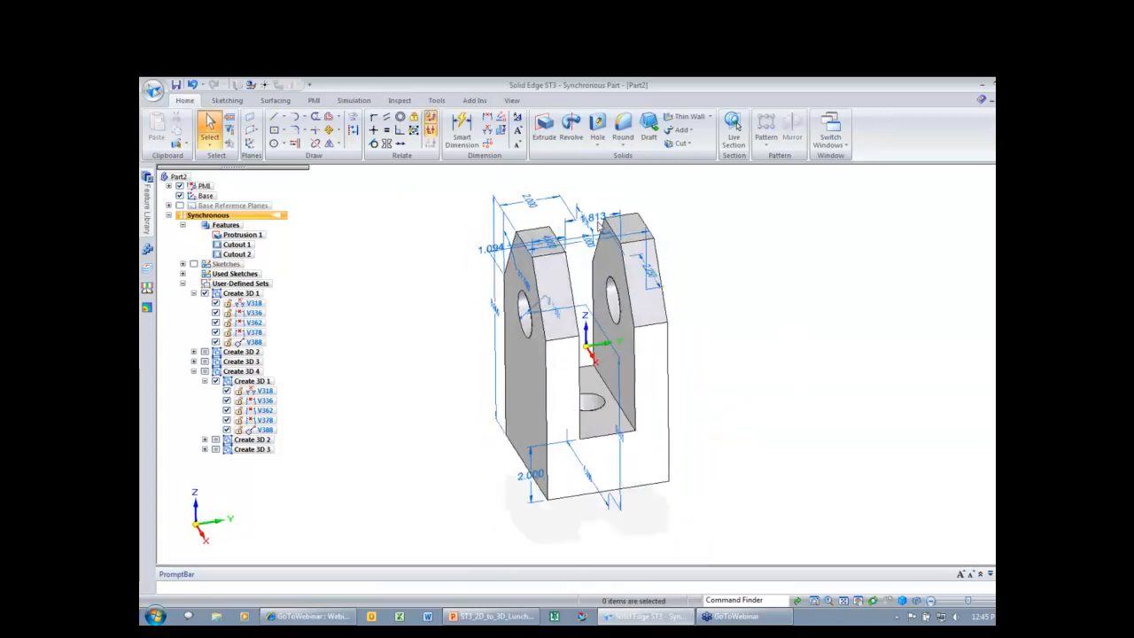
left_click(600, 232)
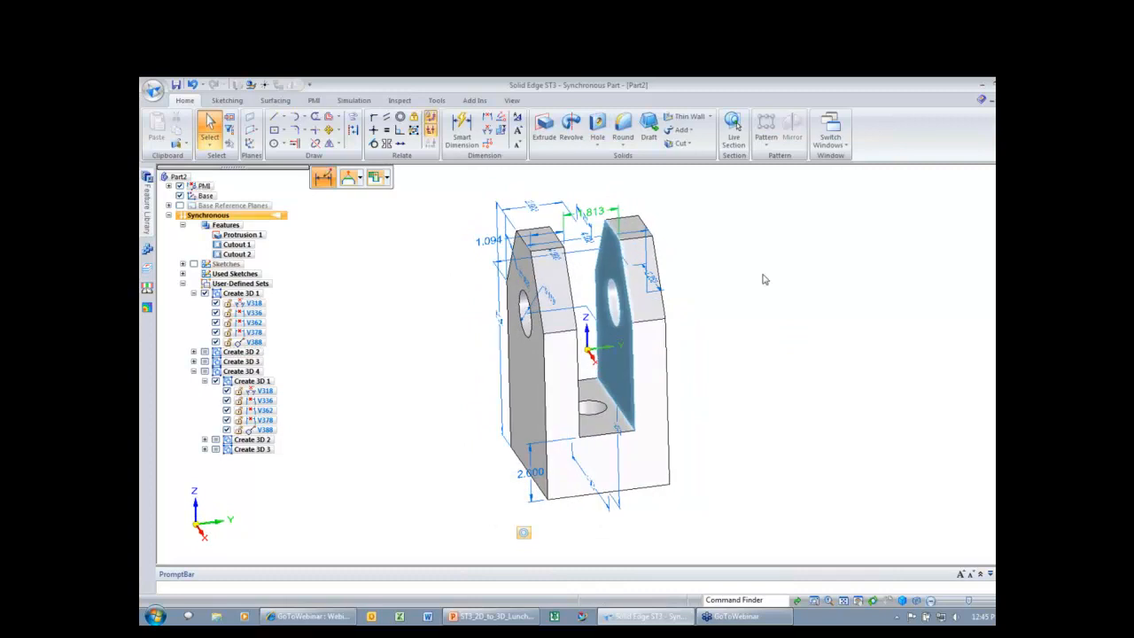
type("2")
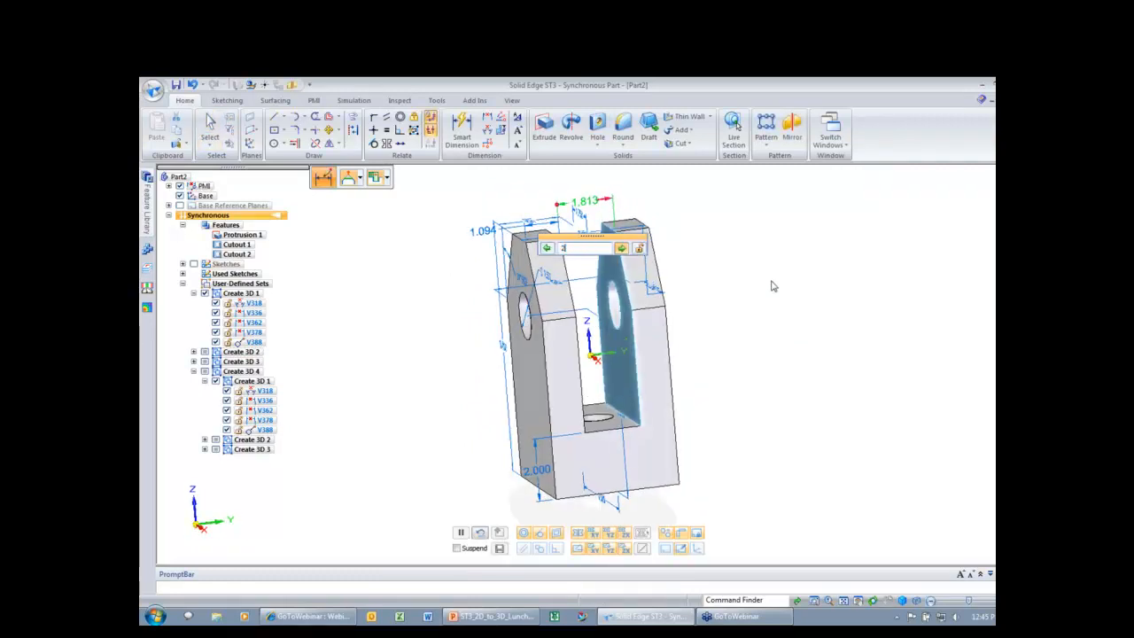
left_click(640, 249)
middle_click_drag(744, 256, 693, 232)
middle_click_drag(566, 214, 798, 236)
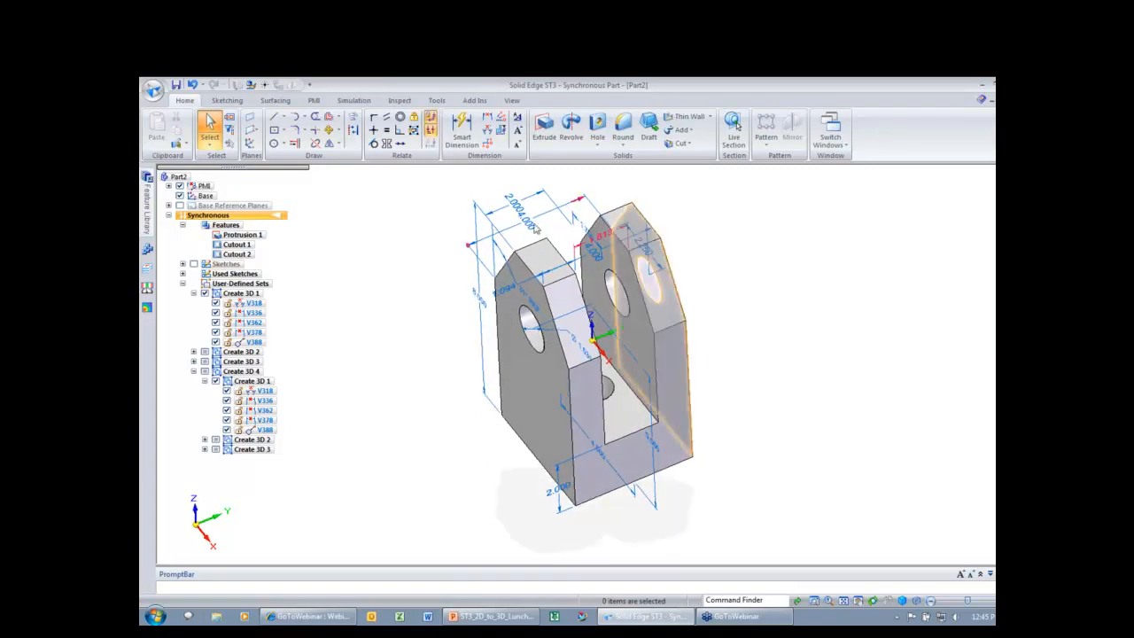
left_click(610, 239)
middle_click_drag(610, 240, 706, 248)
key("Return")
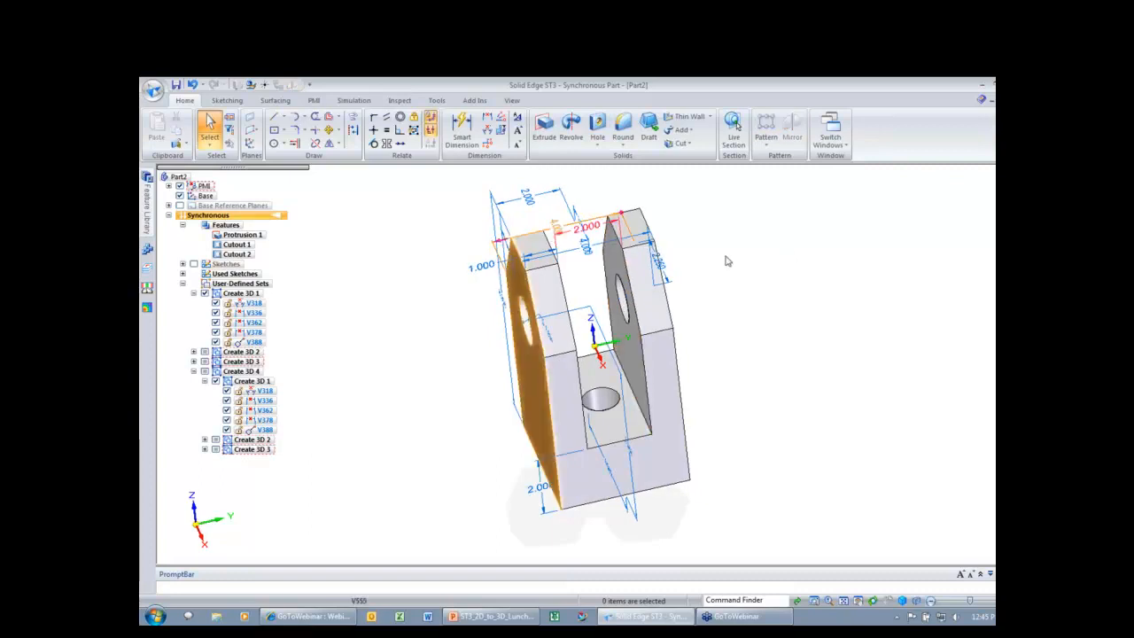
Lock the 4.000 overall depth dimension across the outer faces of both lugs
left_click(554, 225)
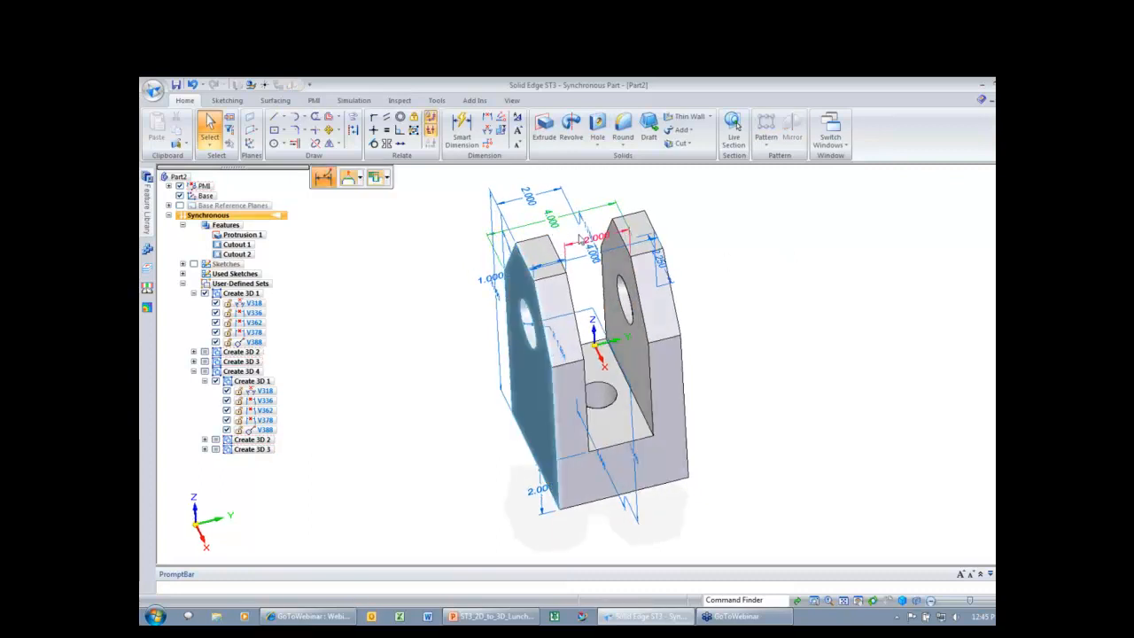
left_click(602, 254)
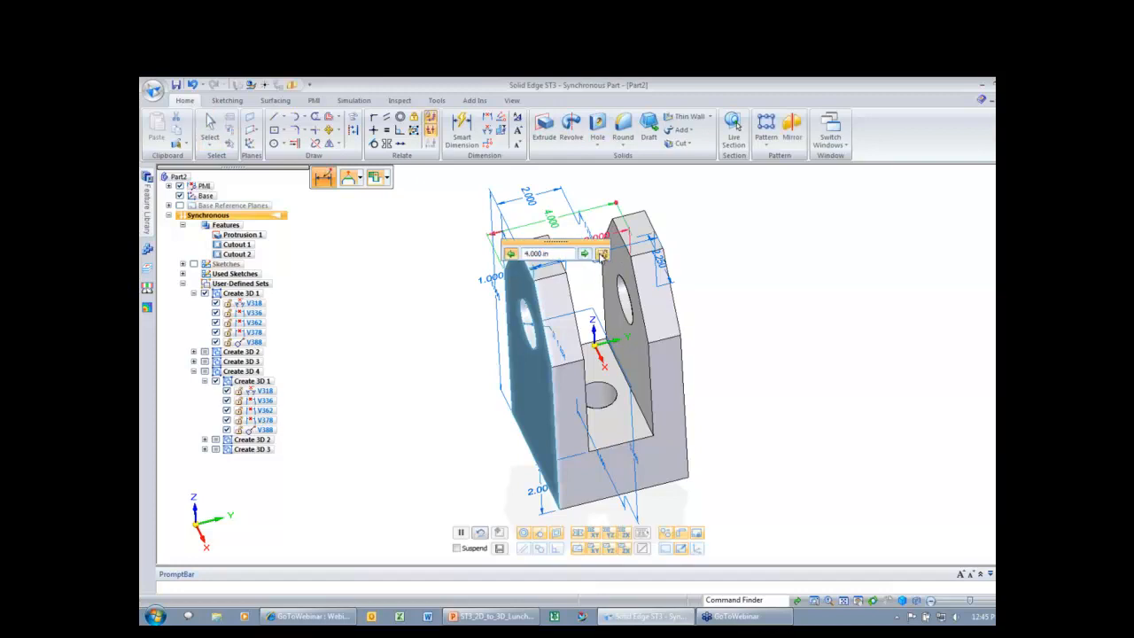
left_click(776, 269)
middle_click_drag(776, 267, 777, 269)
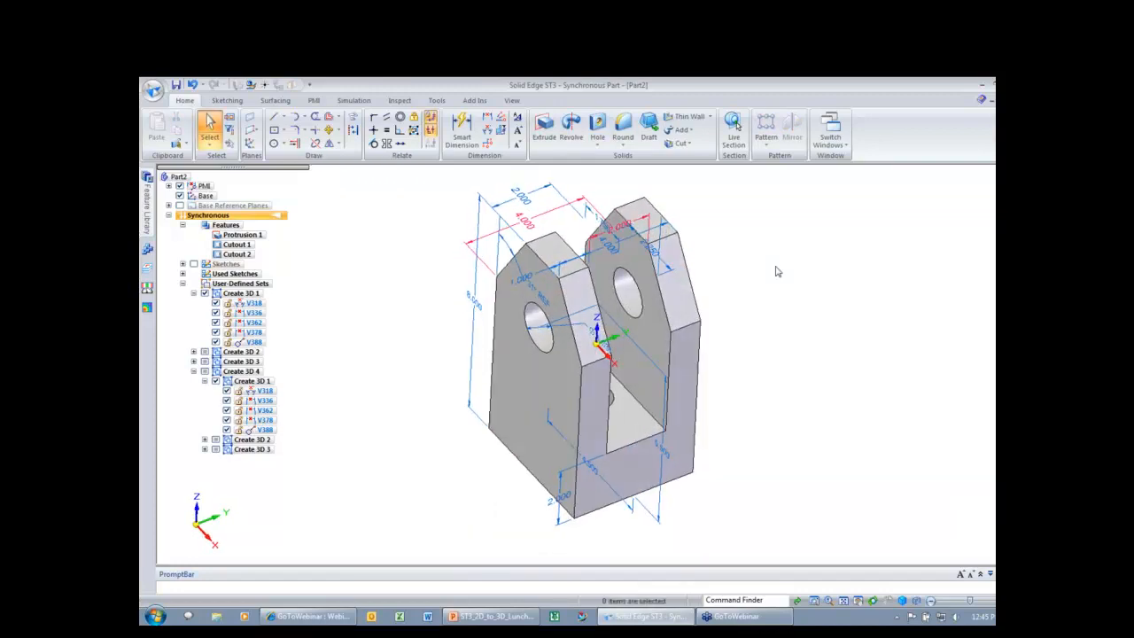
Select the locked slot width dimension, locate it in the Create 3D 2 set and clear the selection
middle_click_drag(628, 231, 643, 212)
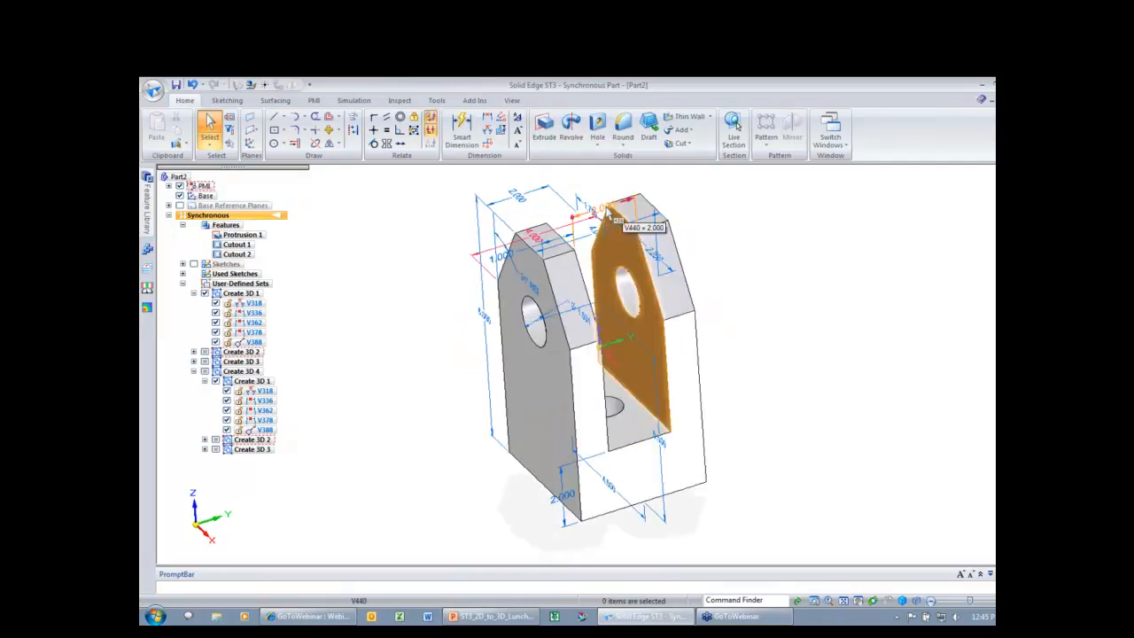
right_click(607, 209)
right_click(606, 208)
left_click(666, 184)
left_click(604, 207)
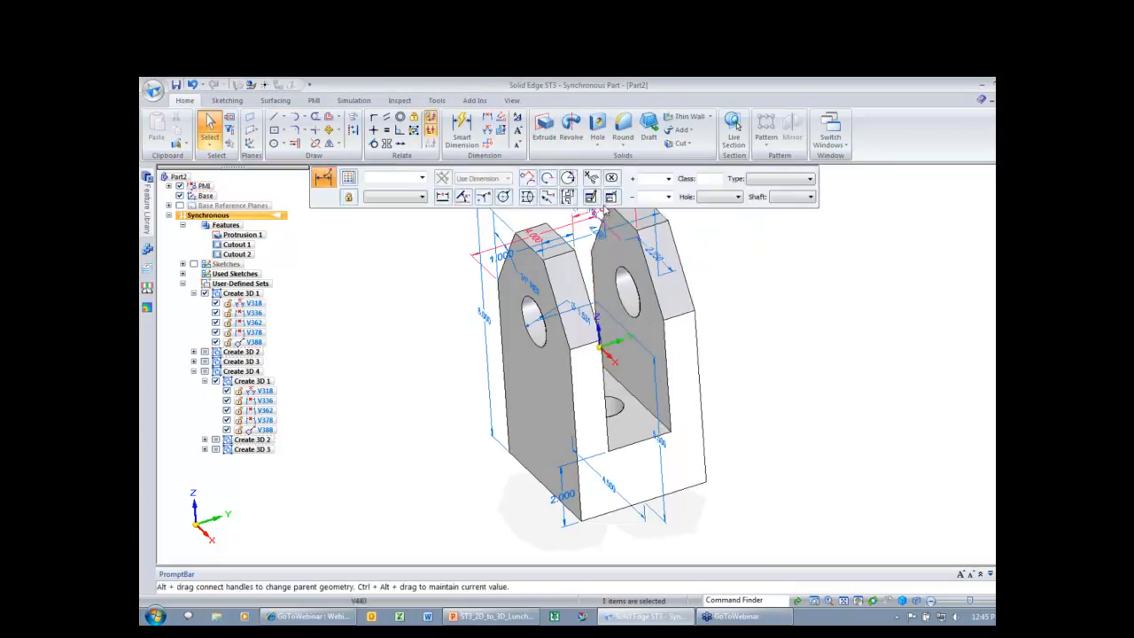
middle_click_drag(732, 245, 533, 279)
key("Escape")
Set the locked overall depth dimension across the outer faces of both lugs to 4.4 in
left_click(534, 280)
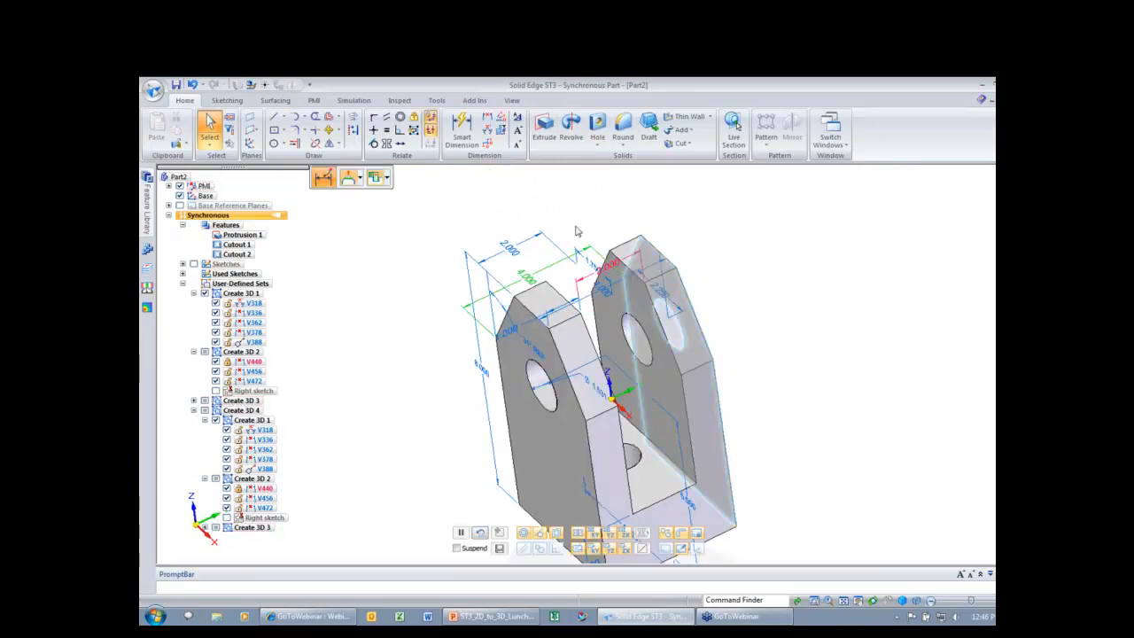
scroll(579, 228, "up", 1)
left_click(583, 226)
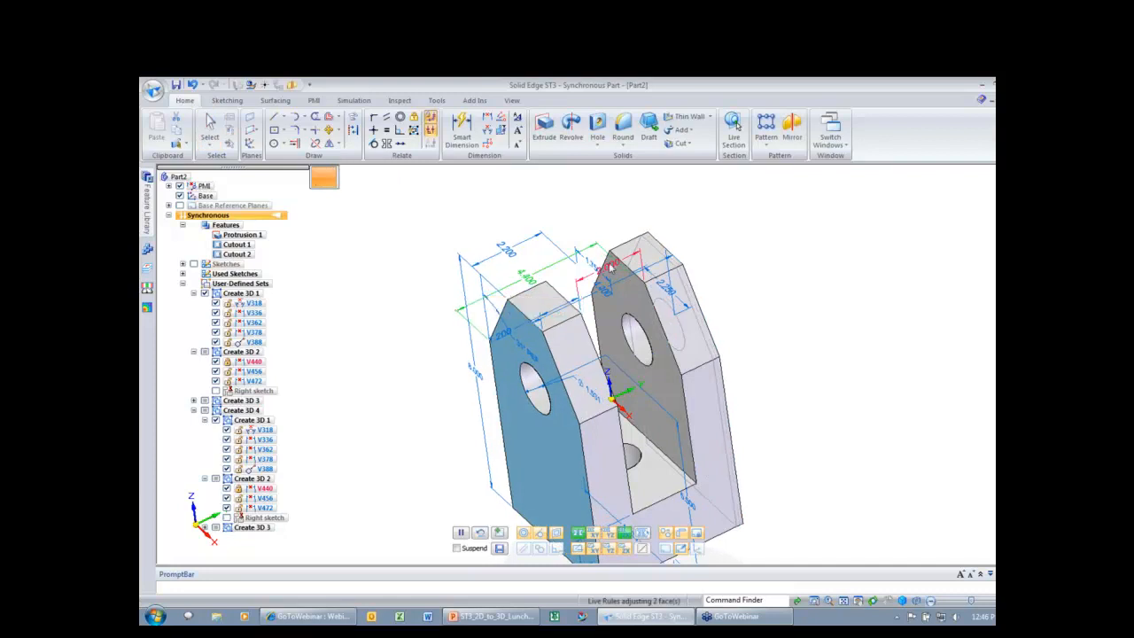
key("Escape")
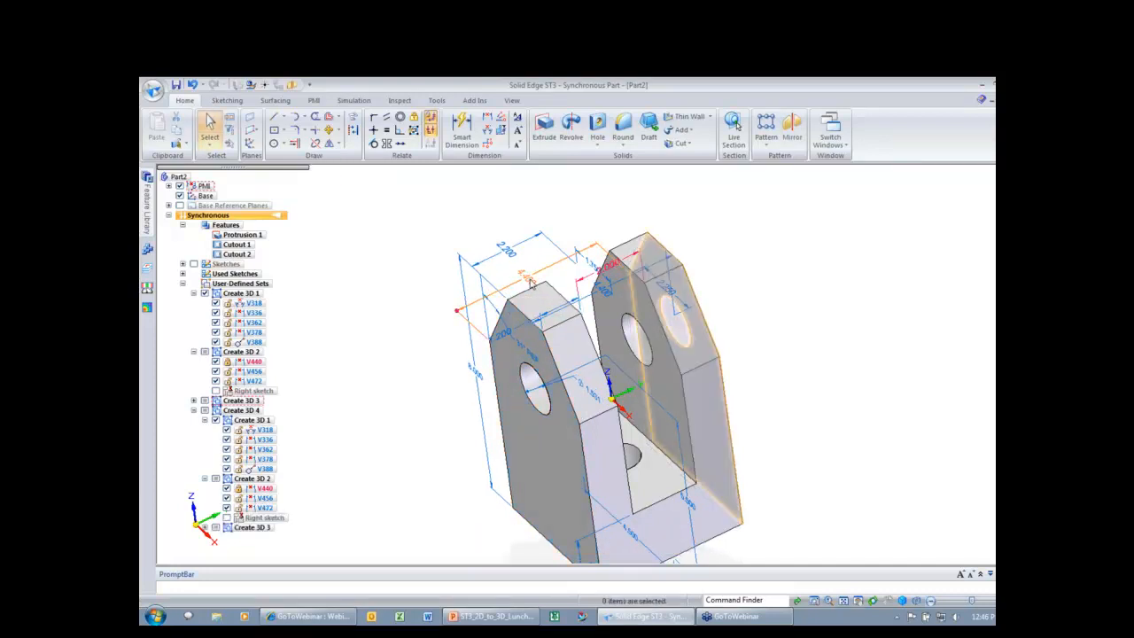
Open the formula entry of the locked overall depth dimension, leave it, and return the clevis to its home view
left_click(532, 282)
right_click(544, 276)
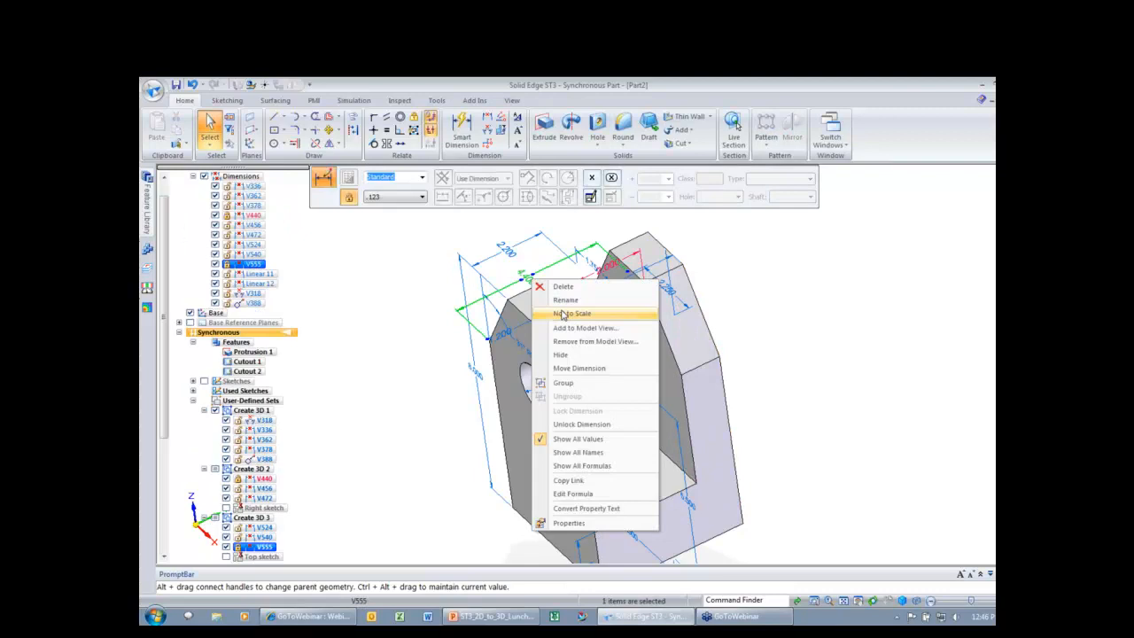
left_click(592, 503)
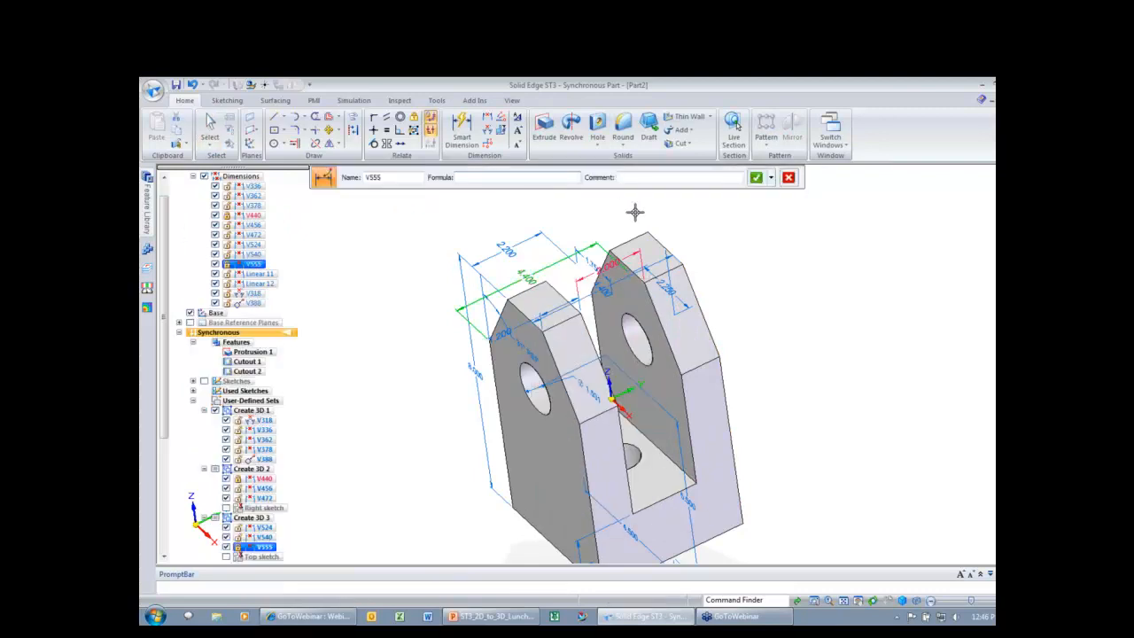
key("Escape")
key("Escape")
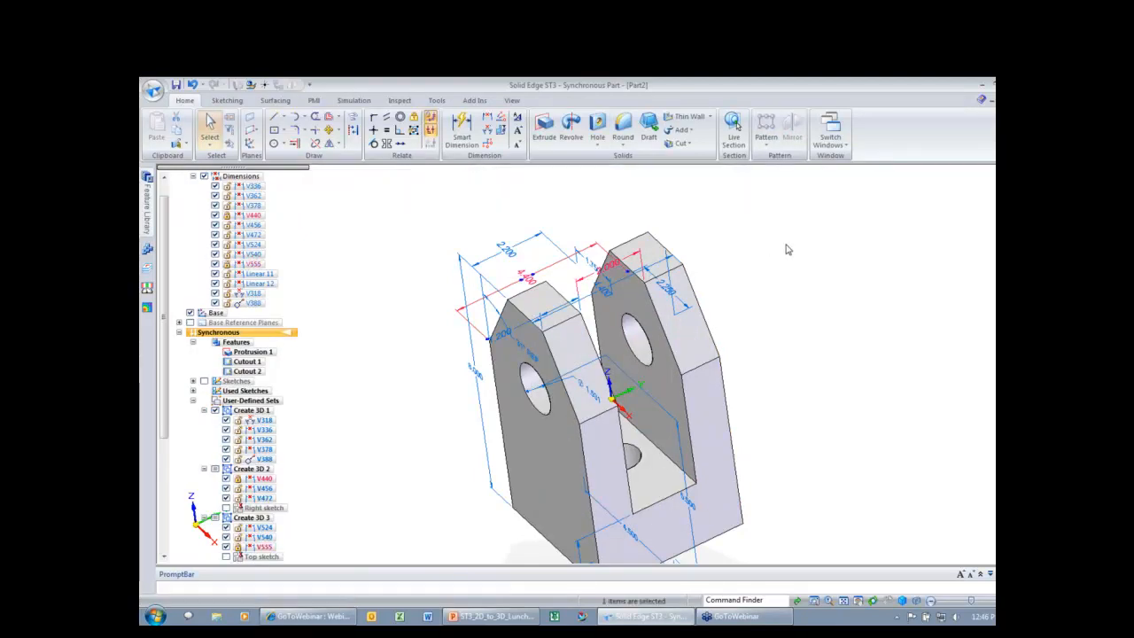
key("Home")
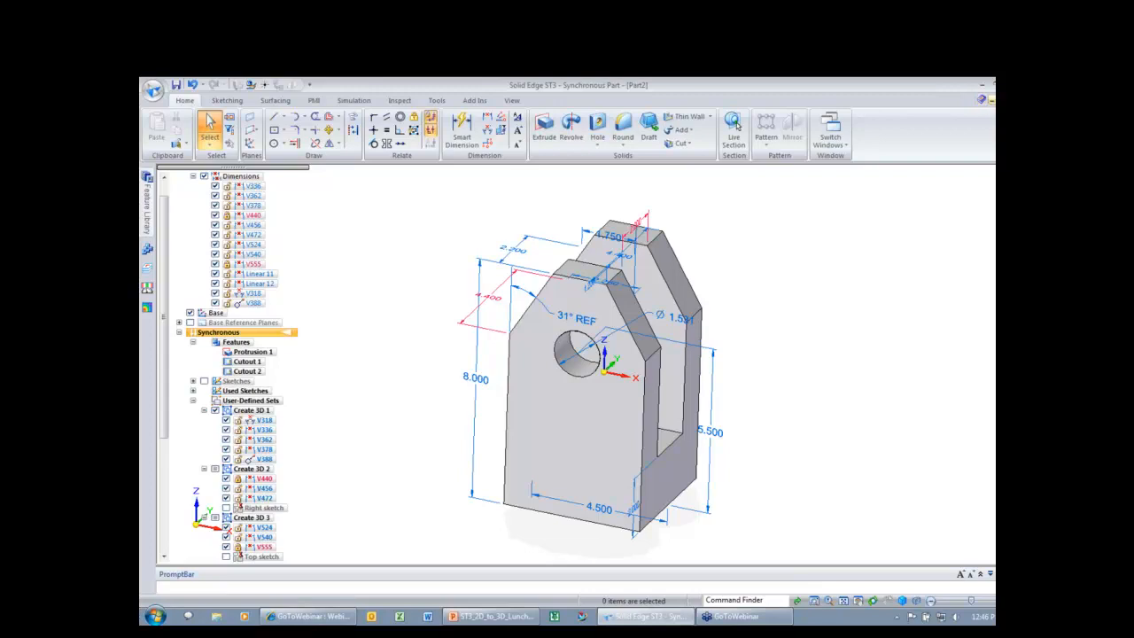
Close the Part2 model and the 63315125 draft without saving changes
left_click(995, 100)
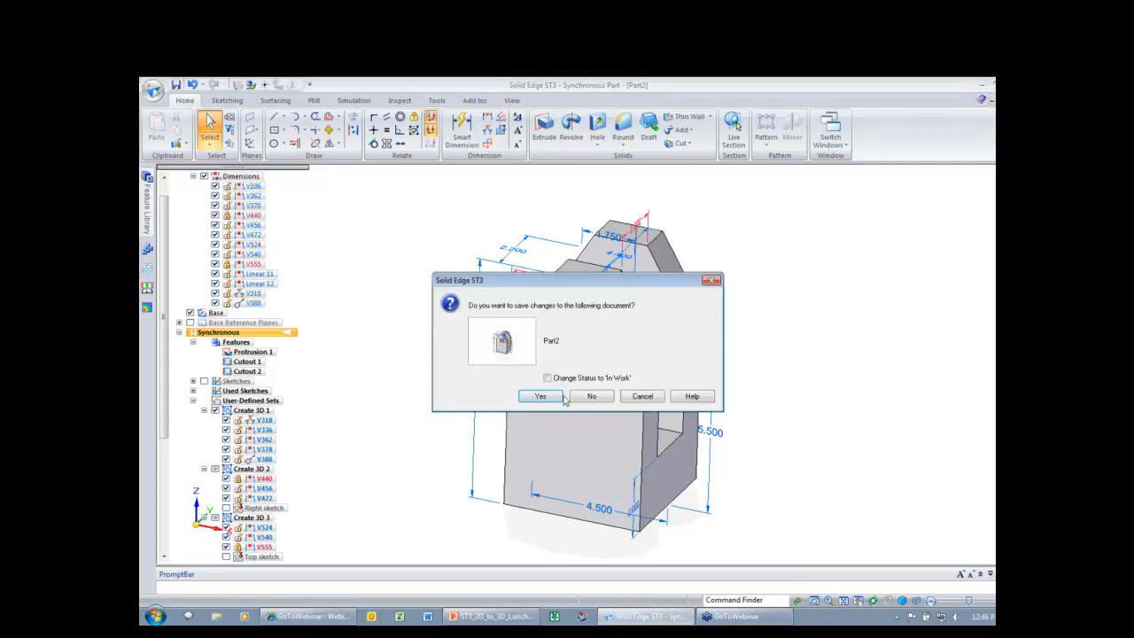
left_click(591, 397)
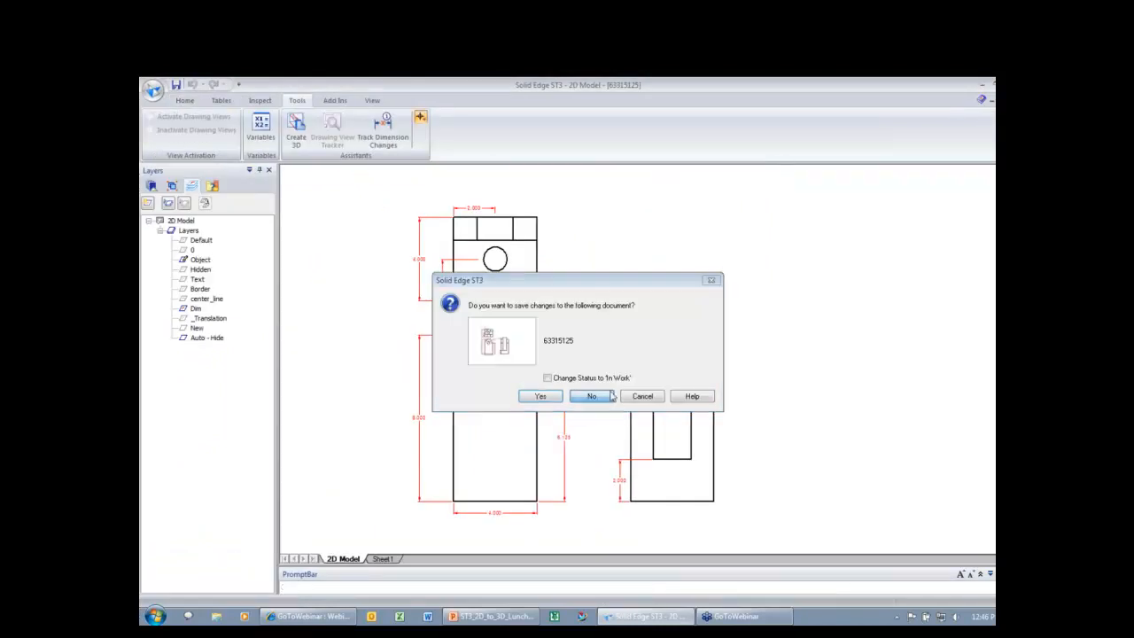
left_click(592, 399)
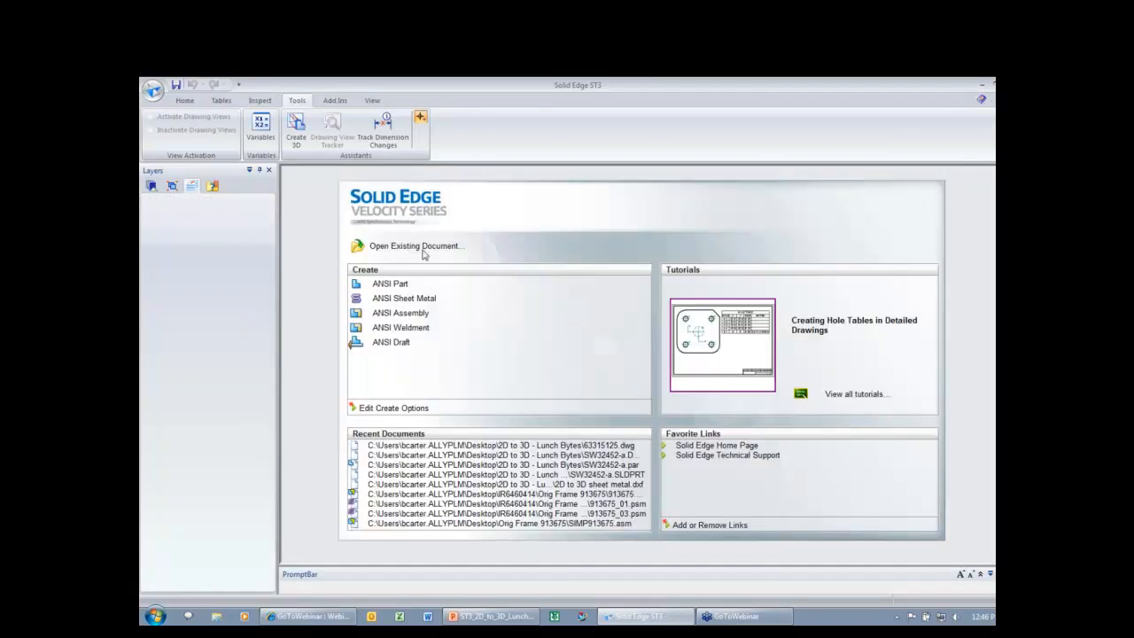
Open the existing drawing "2D to 3D sheet metal.dxf" and fit the flat pattern in the view
left_click(417, 246)
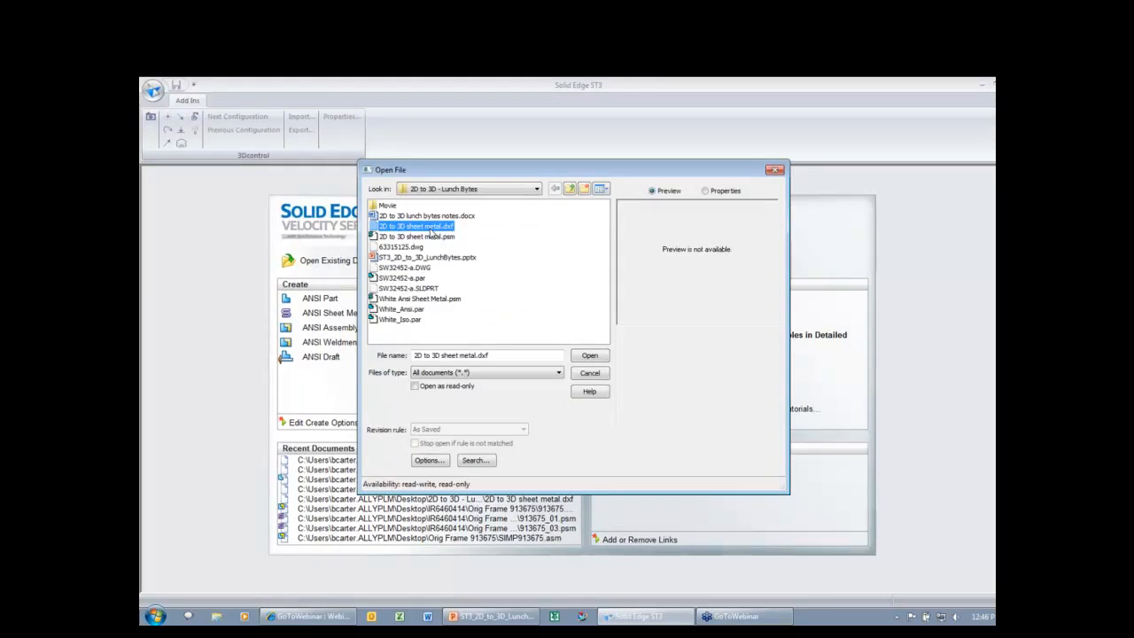
left_click(577, 358)
right_click(729, 331)
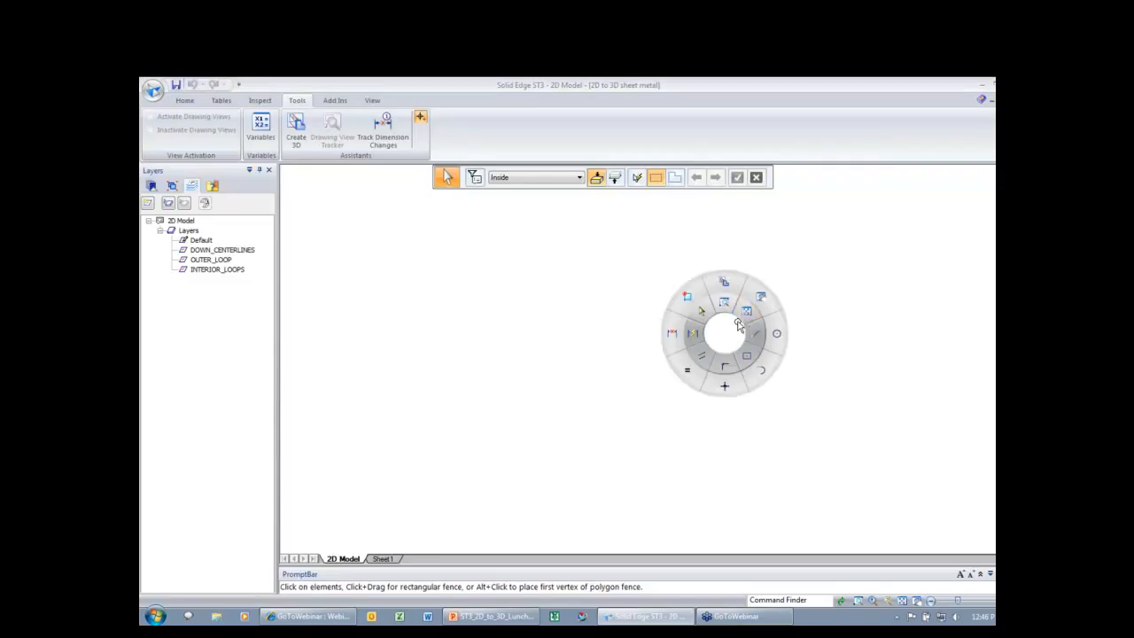
left_click(749, 308)
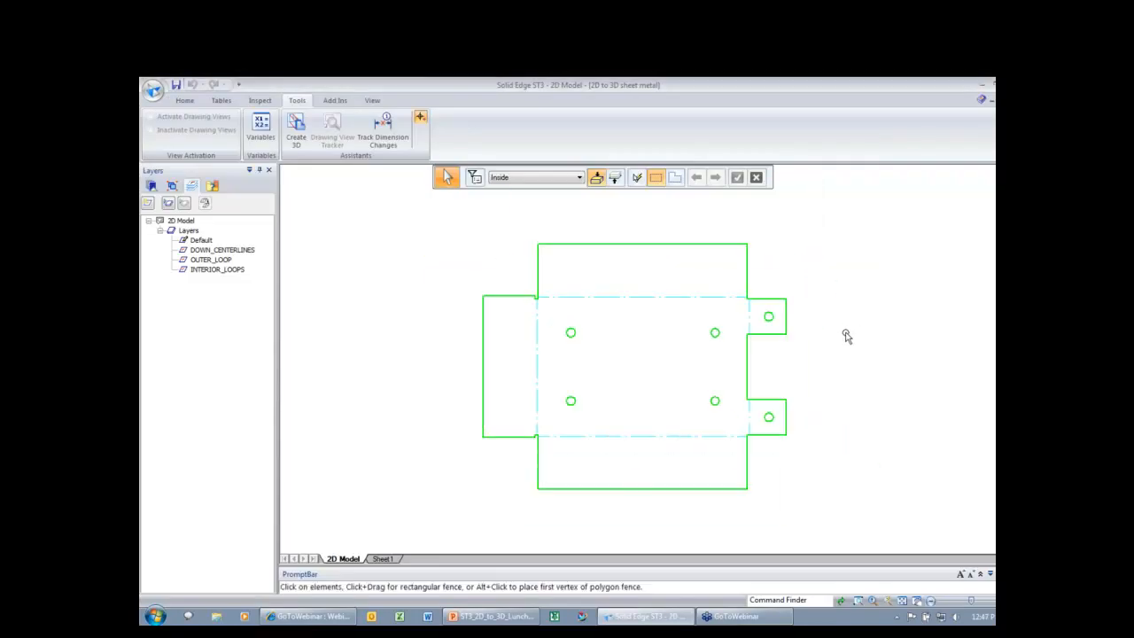
Start Create 3D for the flat pattern, using the Lunchbytes template White Ansi Sheet Metal.psm for the new file
right_click(351, 278)
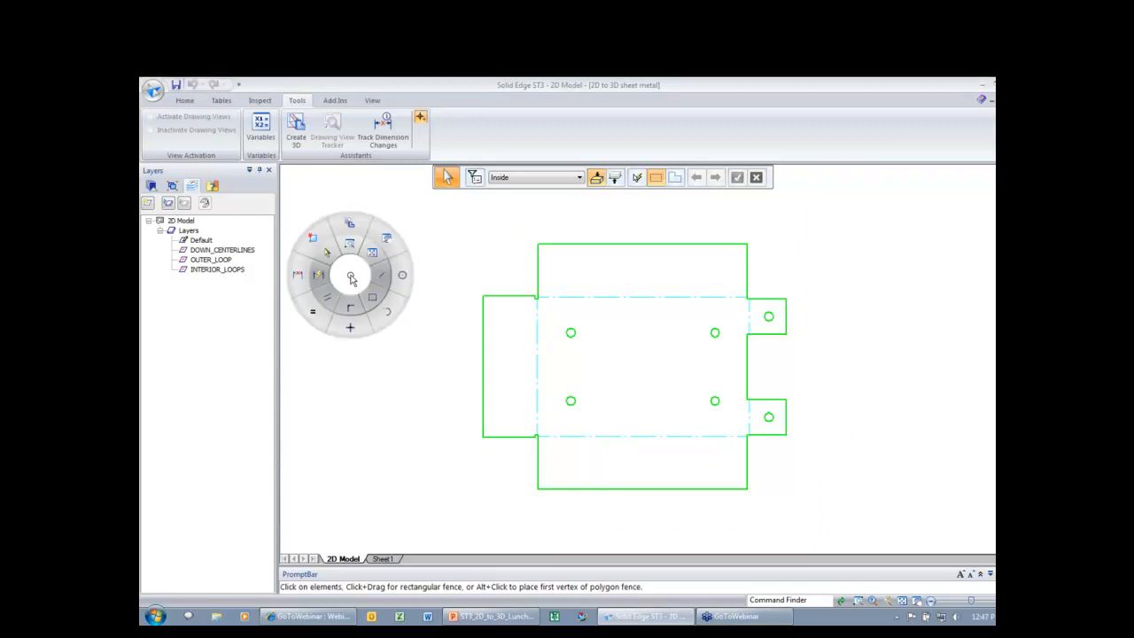
left_click(355, 223)
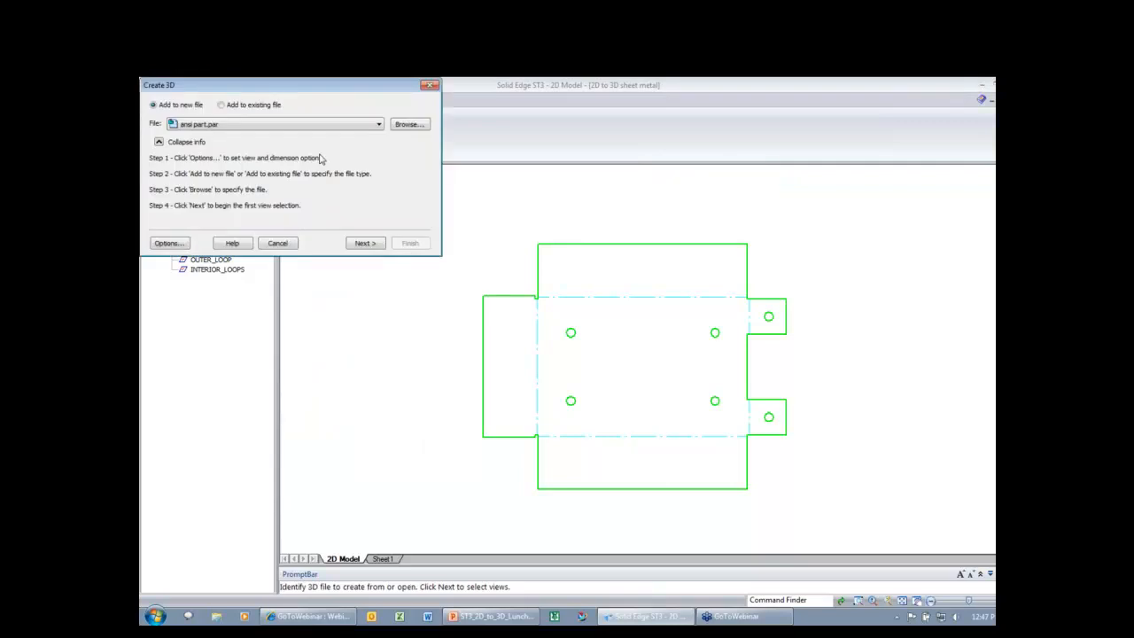
left_click(408, 124)
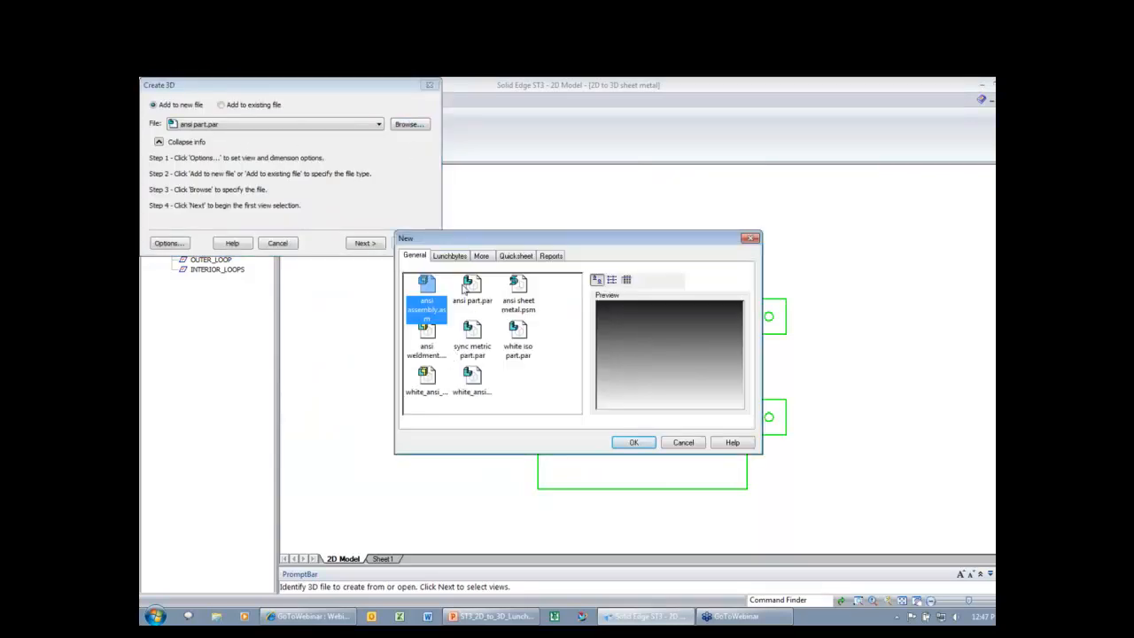
left_click(452, 256)
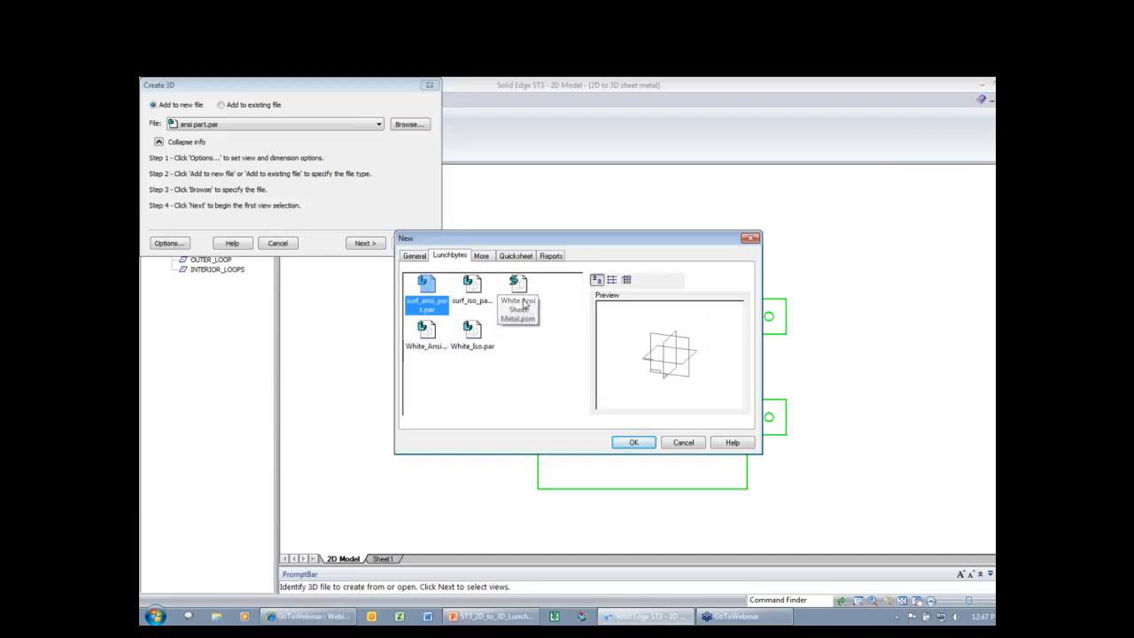
left_click(520, 306)
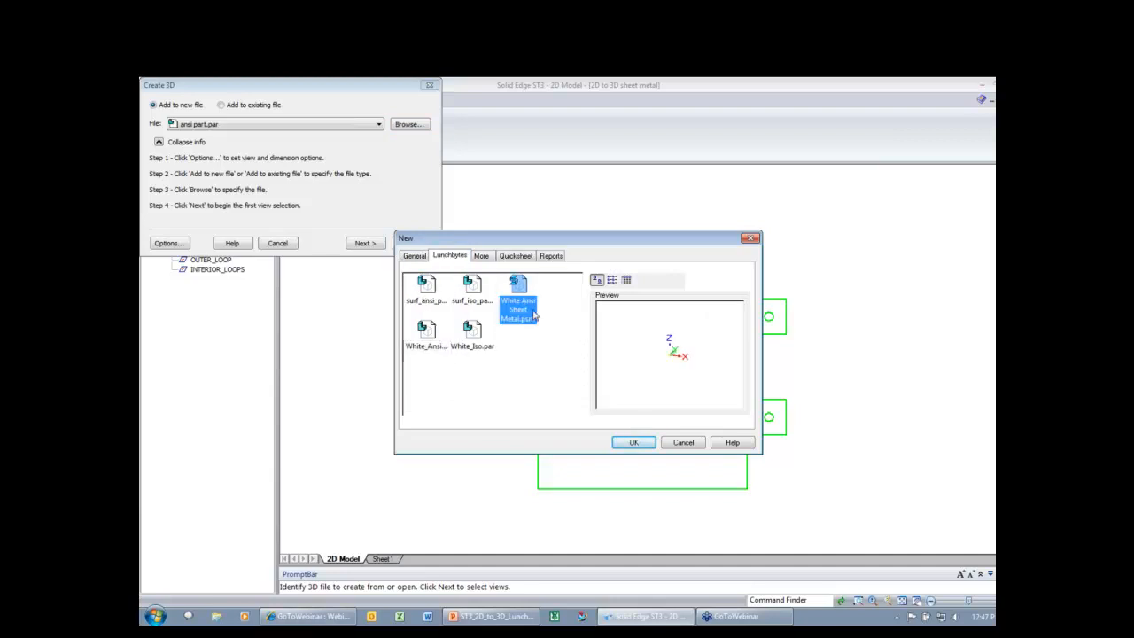
left_click(635, 443)
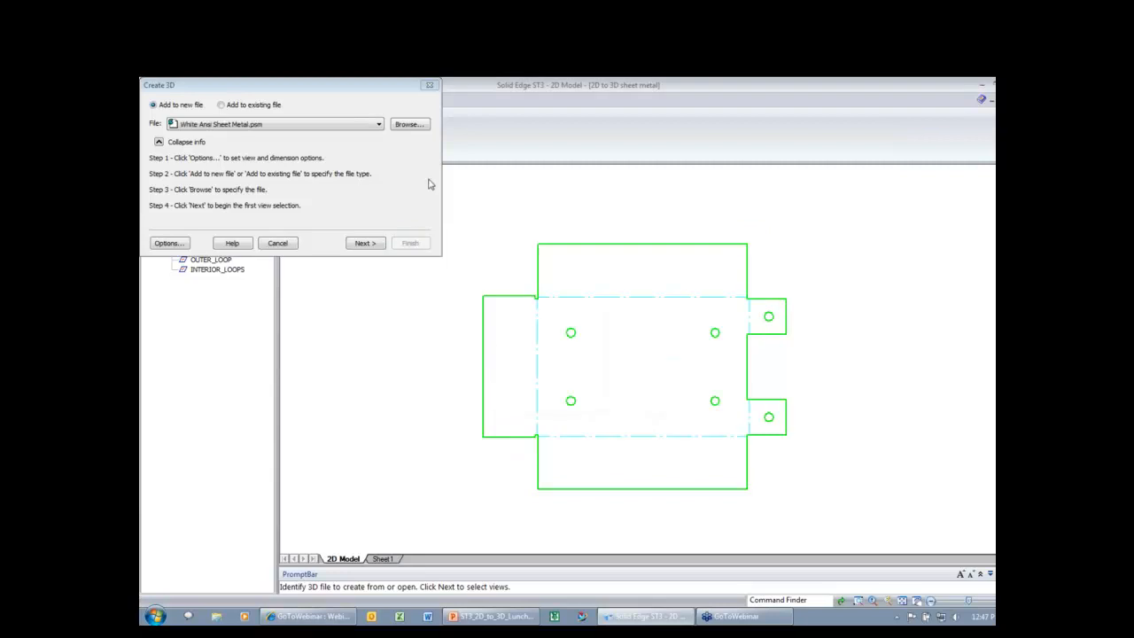
Define the entire flat pattern as the primary view with Top View orientation and send it to the new sheet metal file
left_click(367, 244)
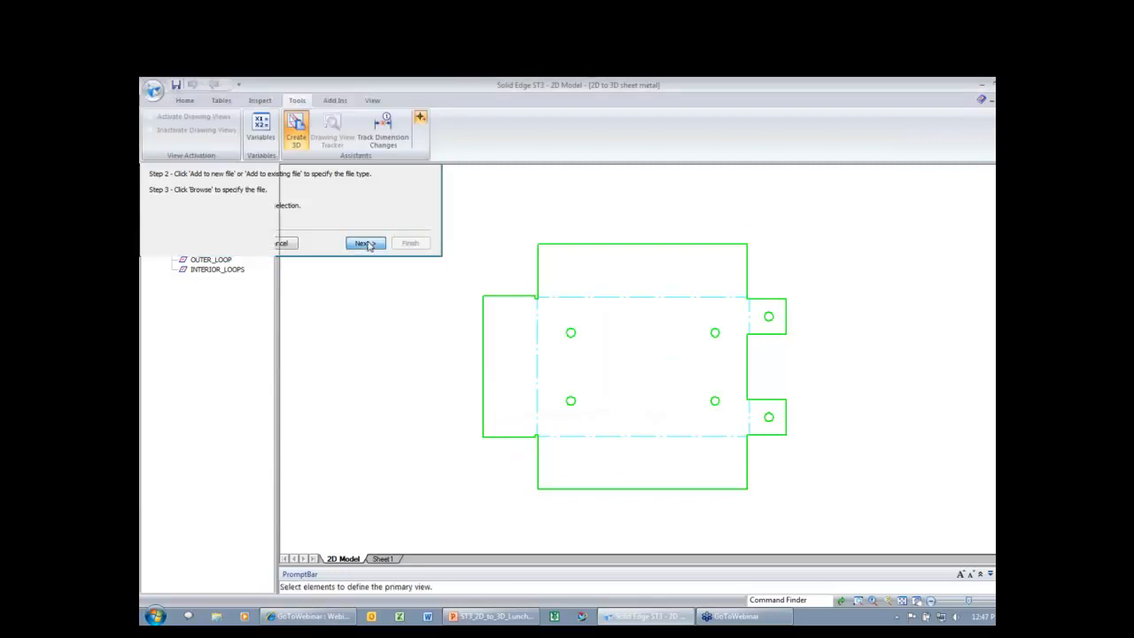
left_click(372, 139)
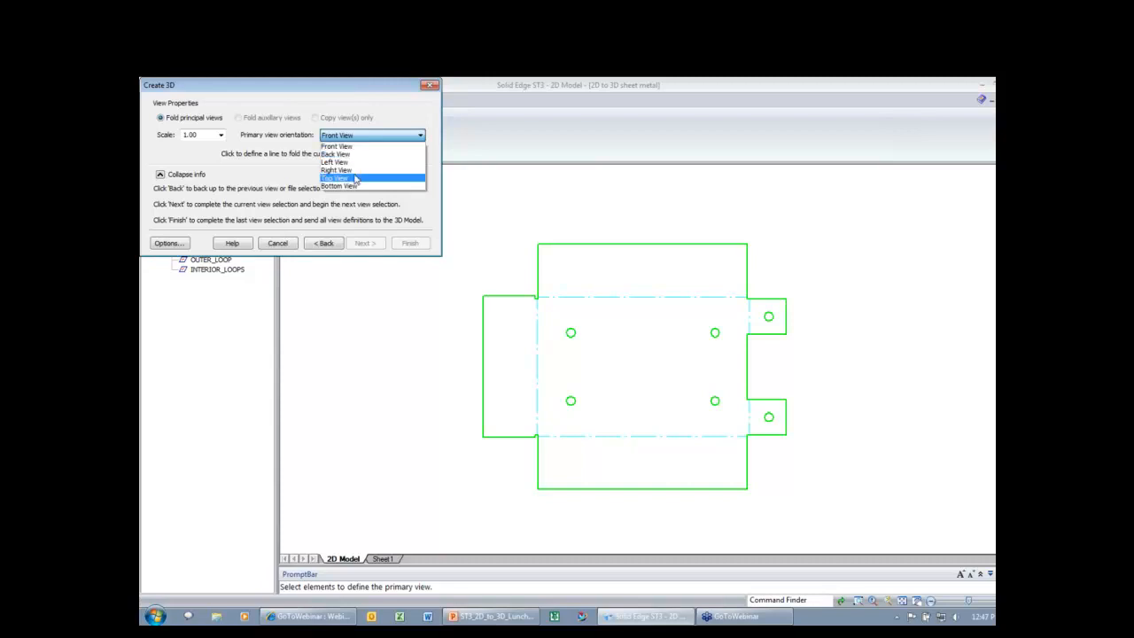
left_click(355, 179)
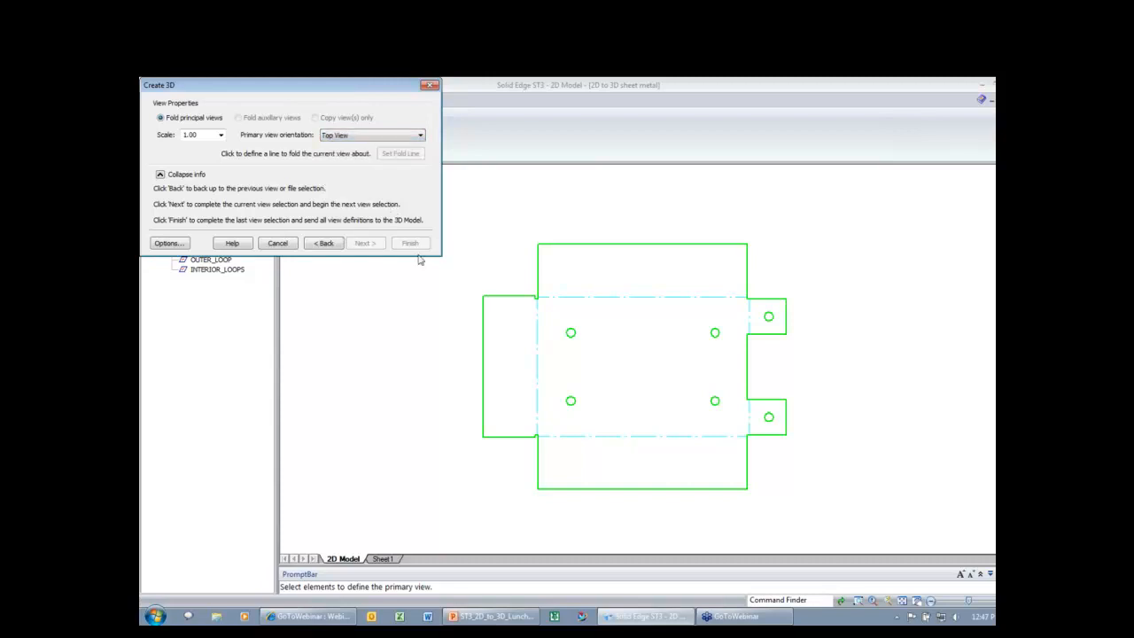
left_click_drag(473, 226, 815, 527)
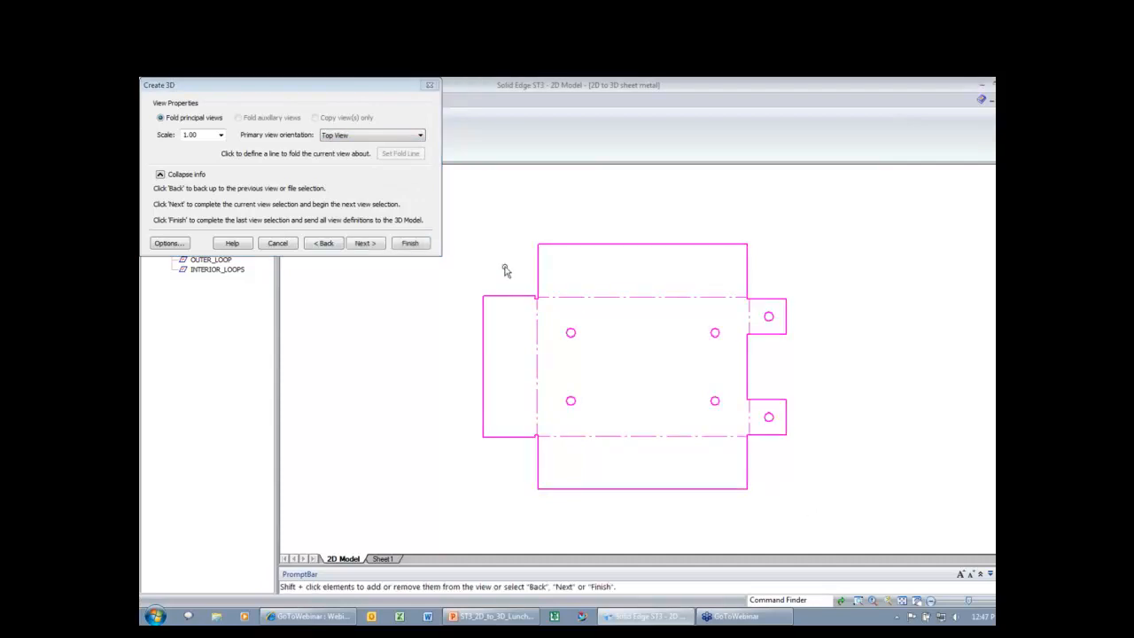
left_click(409, 244)
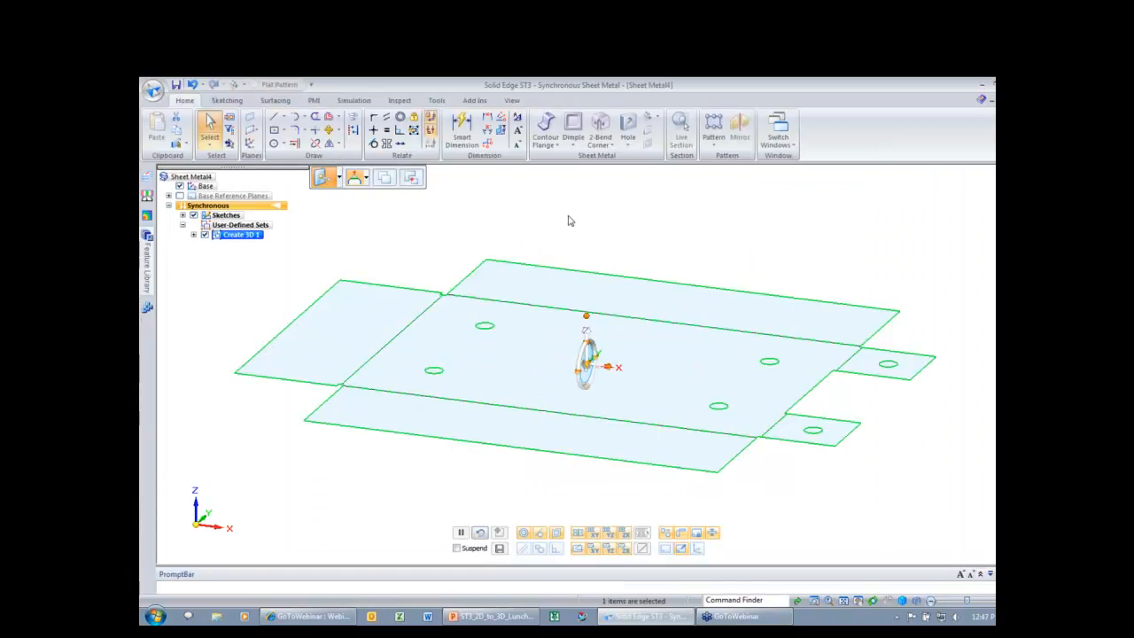
Create a 0.038 in thick downward tab from all the flat pattern's sketch regions, leaving out the hole circles
scroll(571, 221, "down", 1)
left_click(396, 325)
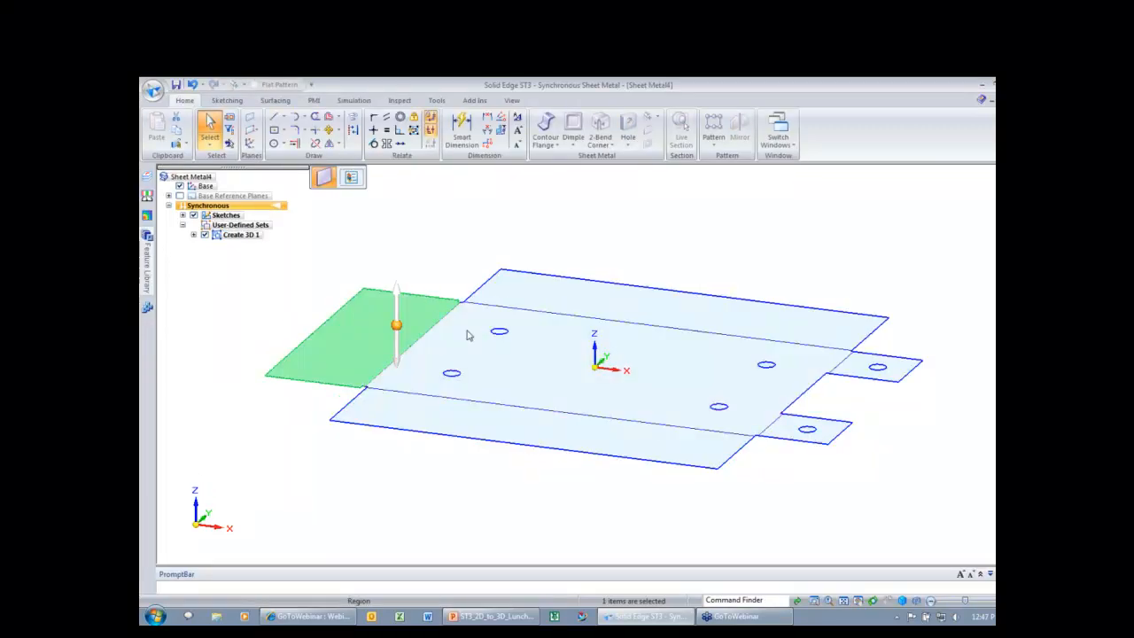
left_click(469, 335, "ctrl")
left_click(793, 429, "ctrl")
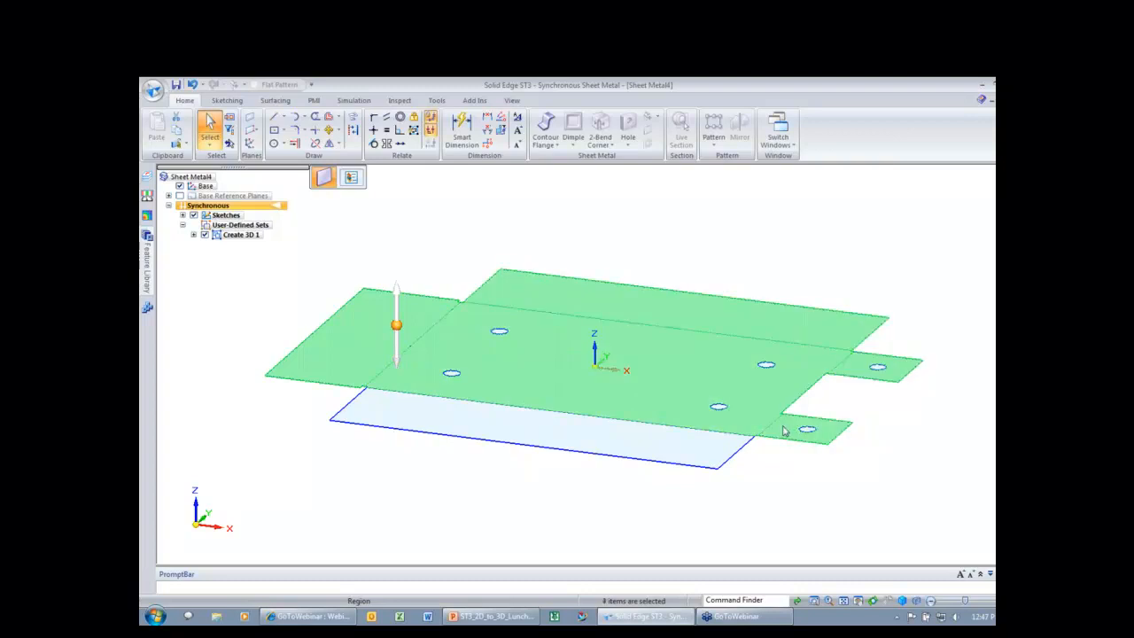
left_click(663, 448, "ctrl")
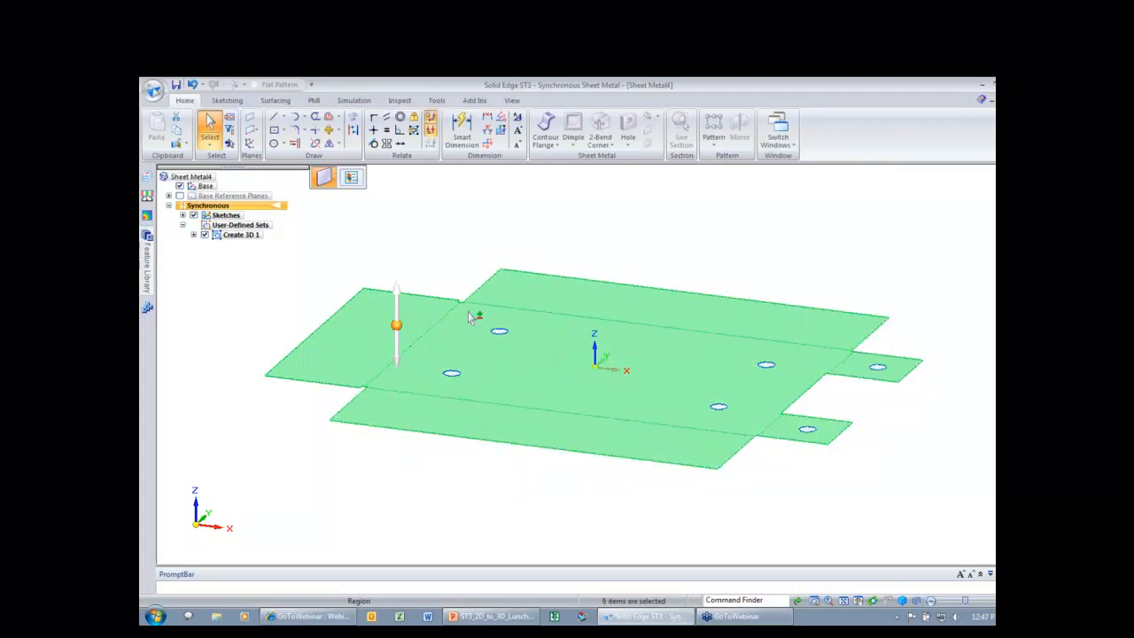
left_click(396, 357)
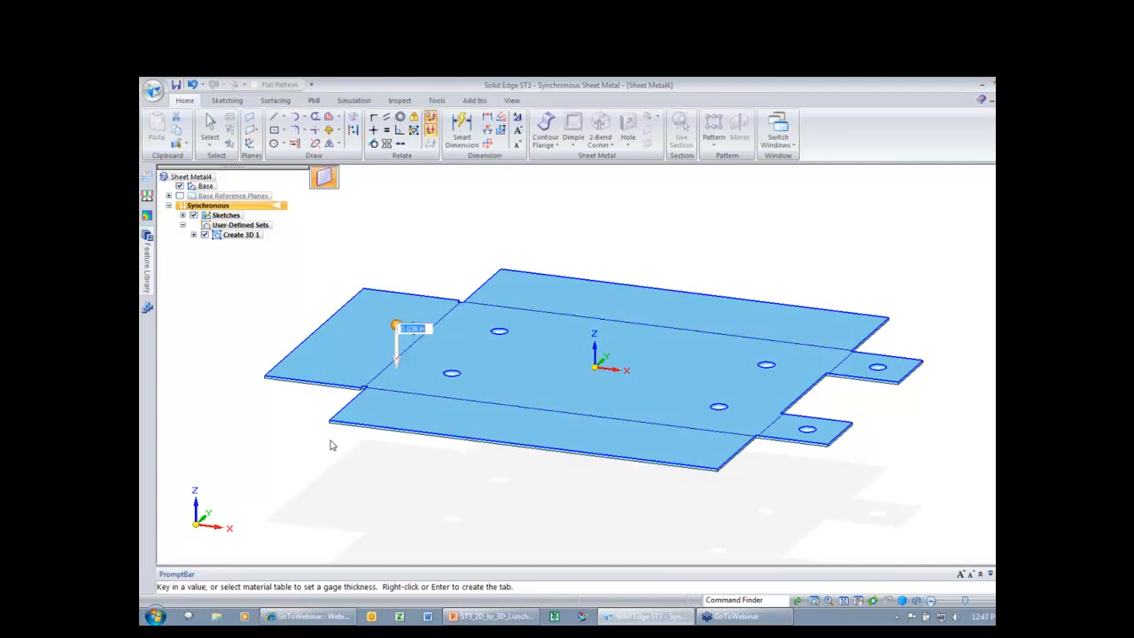
right_click(333, 442)
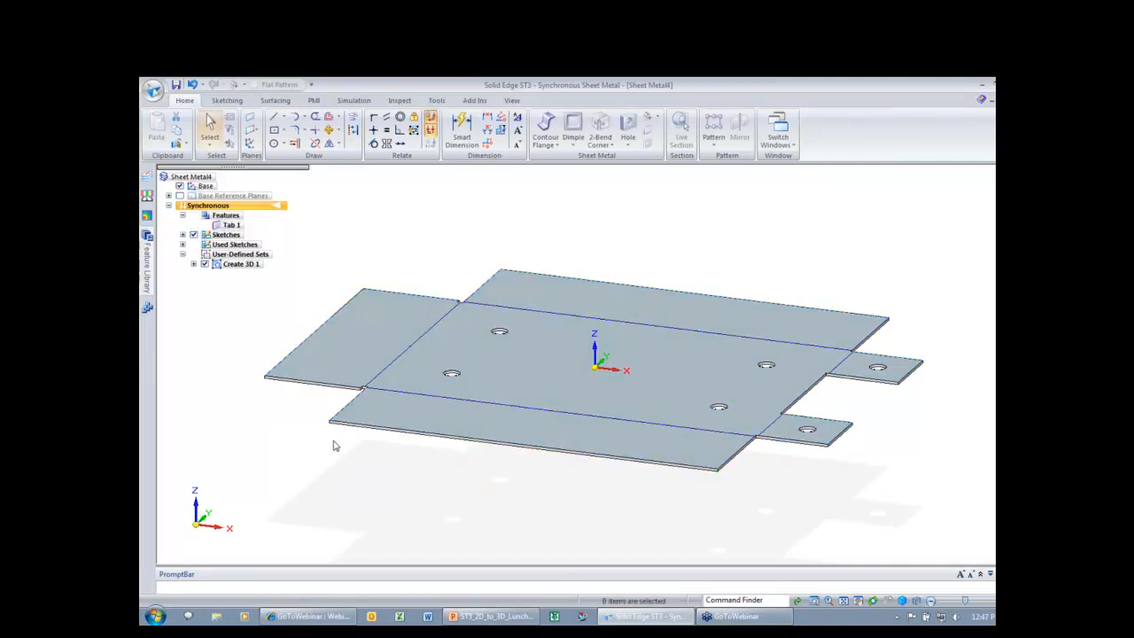
Review the sheet metal gage, bend radius, relief and neutral factor settings in the Material Table, then close it
left_click(153, 88)
mouse_move(203, 253)
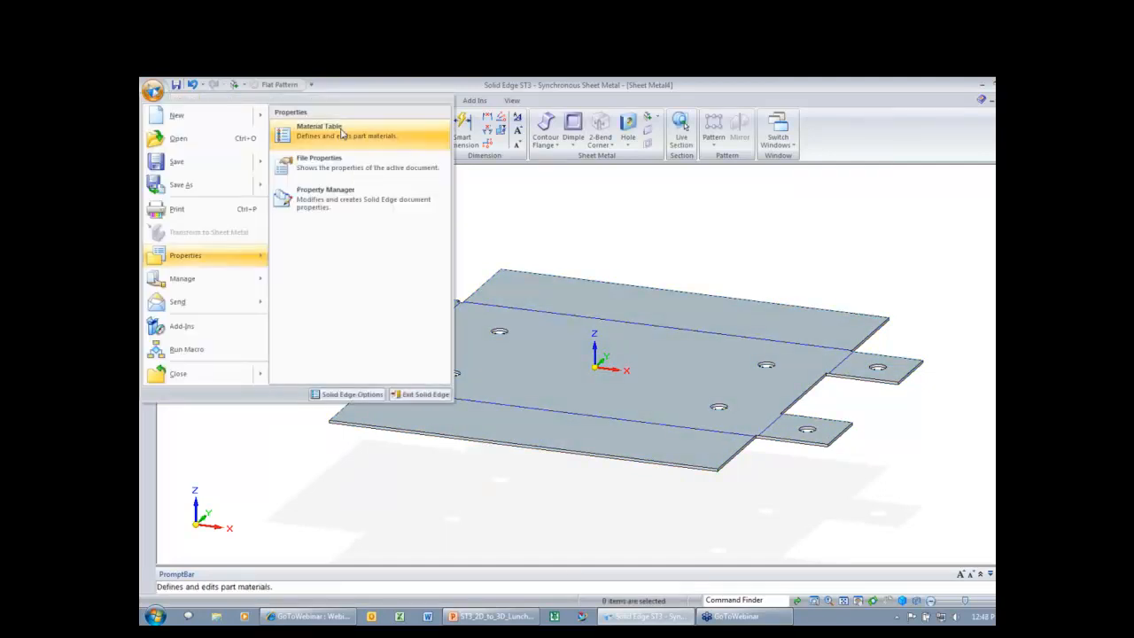
left_click(344, 131)
left_click(490, 196)
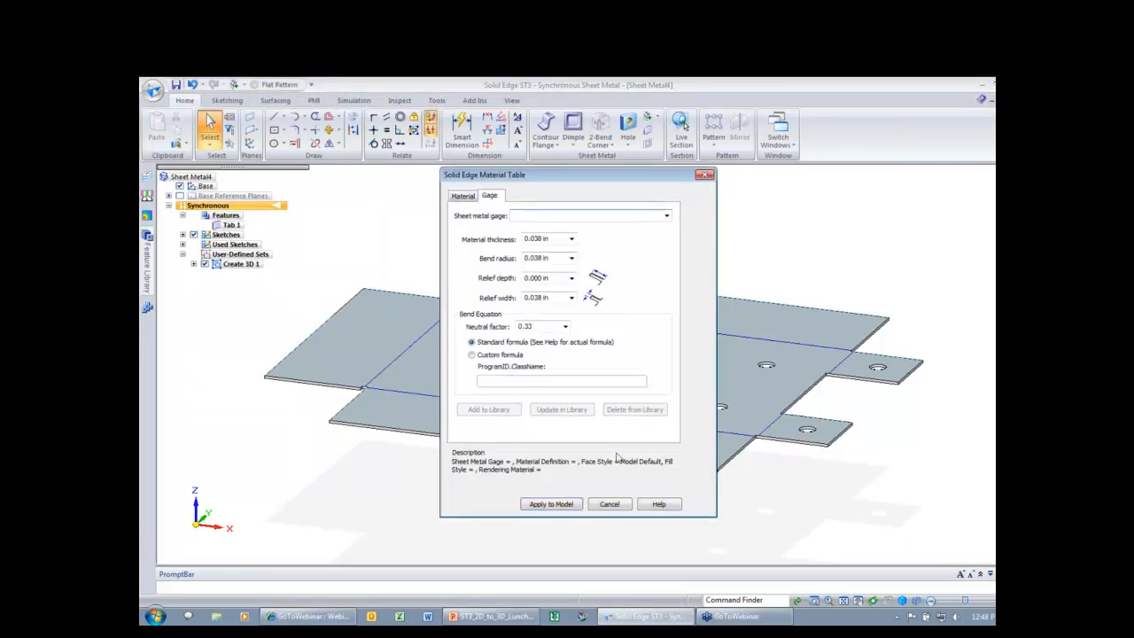
left_click(608, 505)
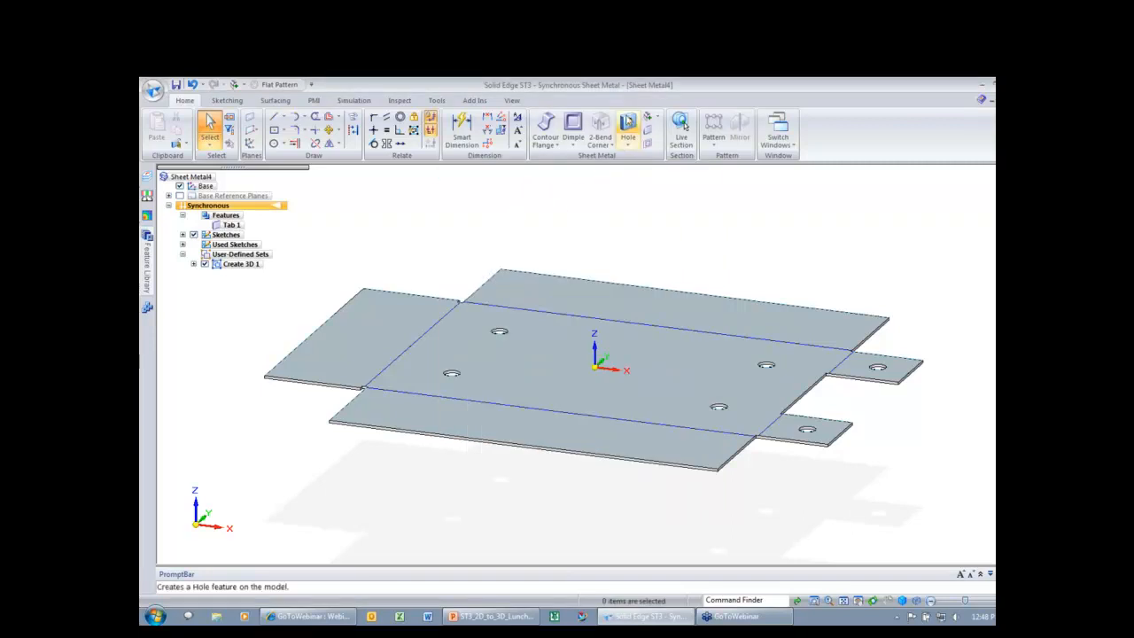
Bend the long back flange 90° downward along its bend line, positioning the bend with Center of Mold Lines
left_click(648, 121)
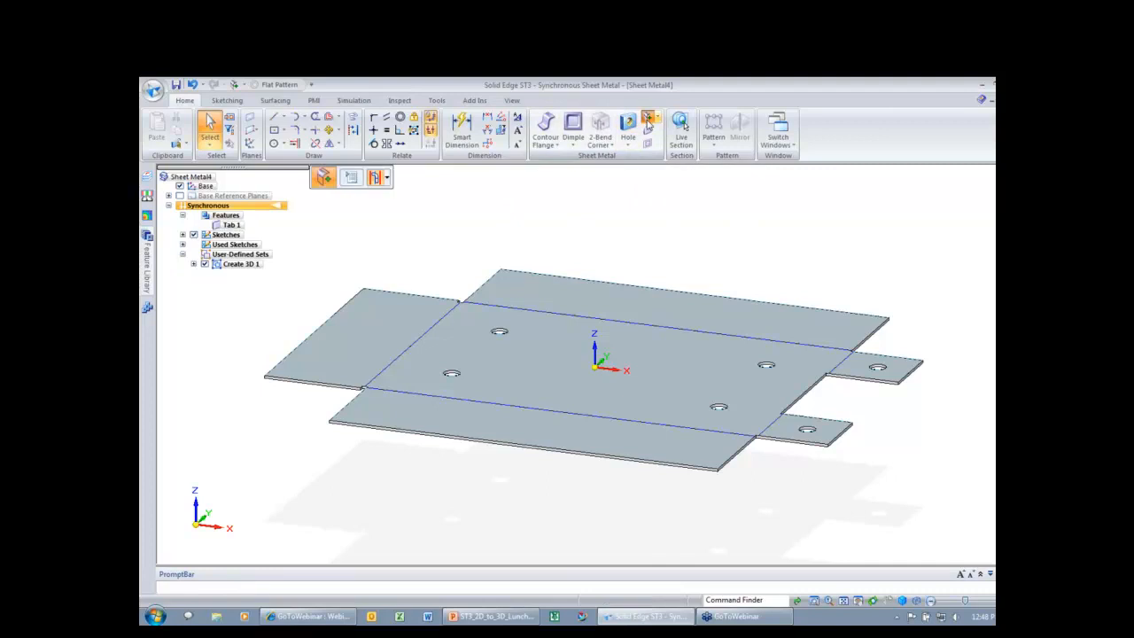
left_click(522, 307)
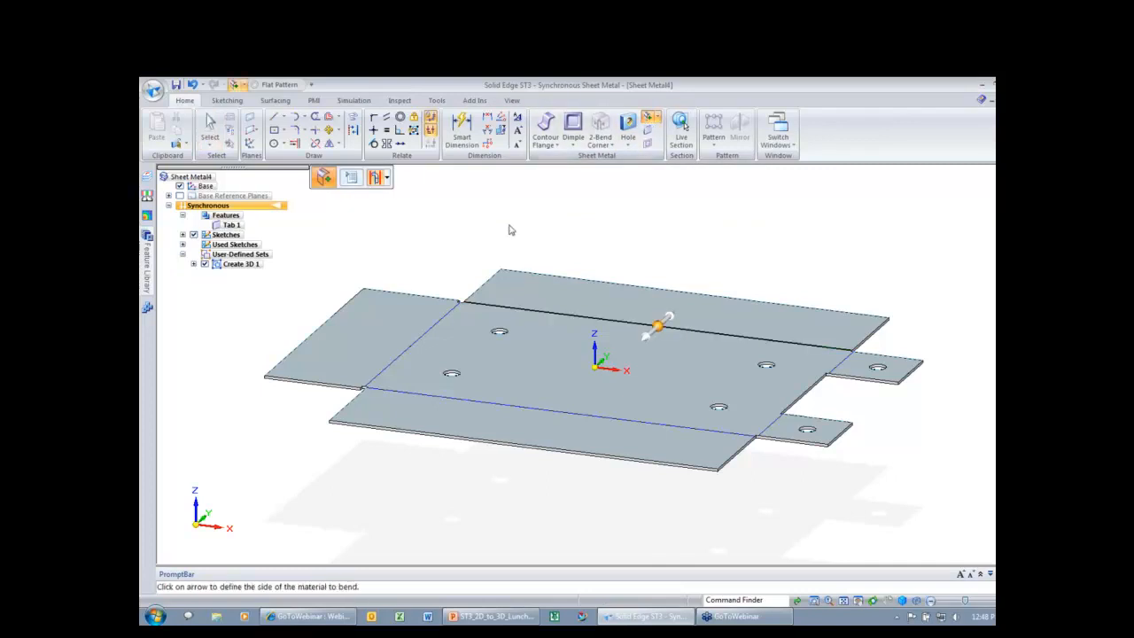
left_click(387, 178)
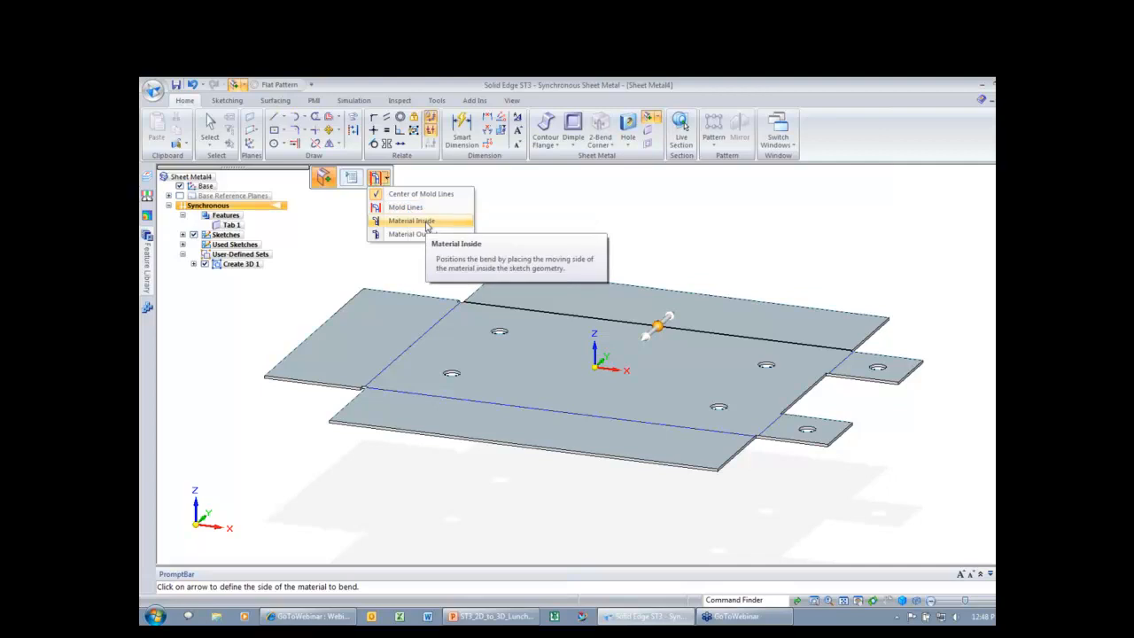
left_click(436, 195)
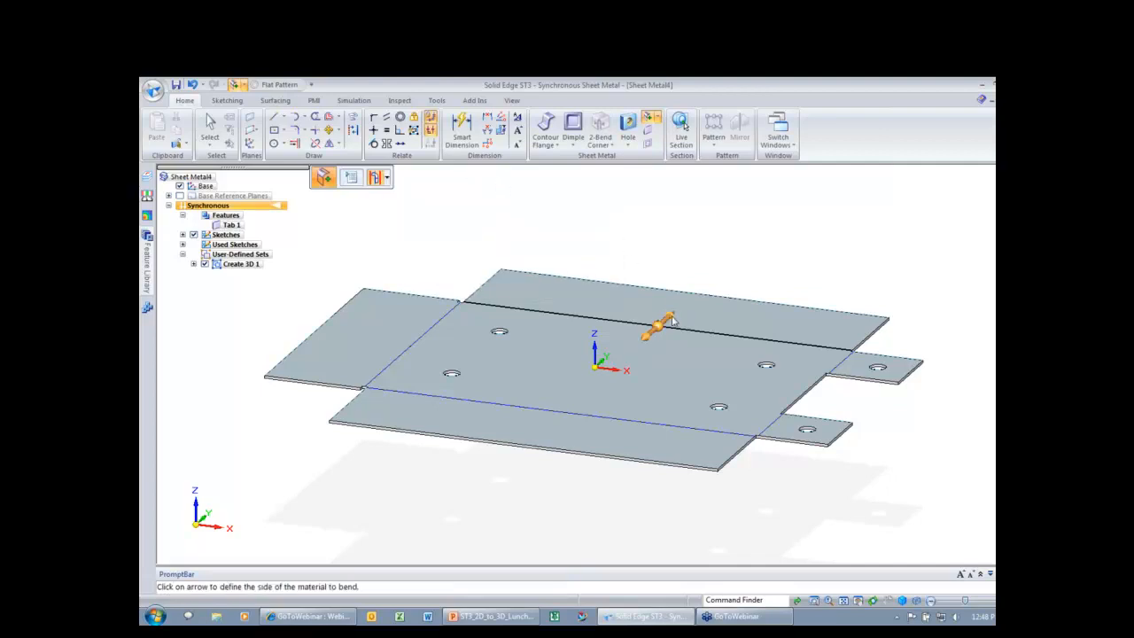
left_click(387, 178)
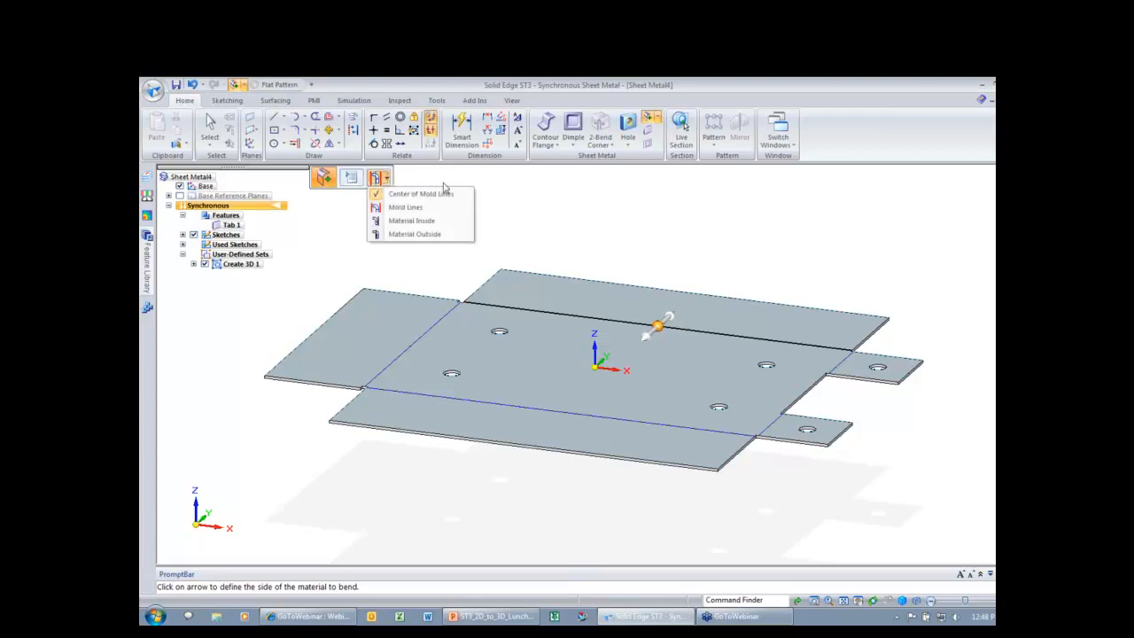
left_click(461, 193)
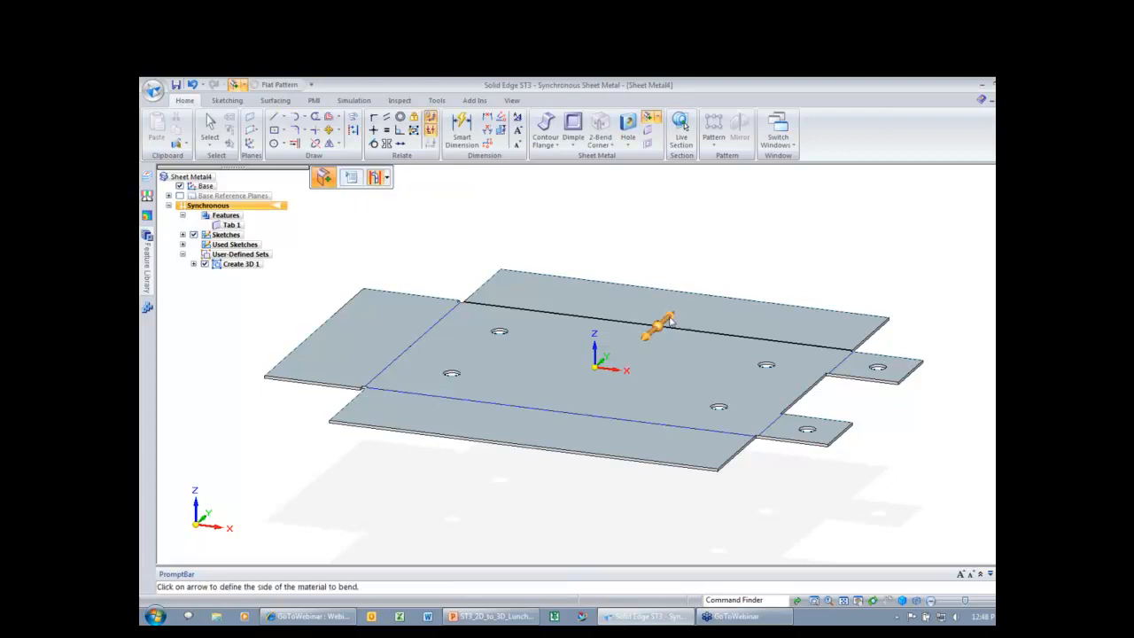
left_click(670, 323)
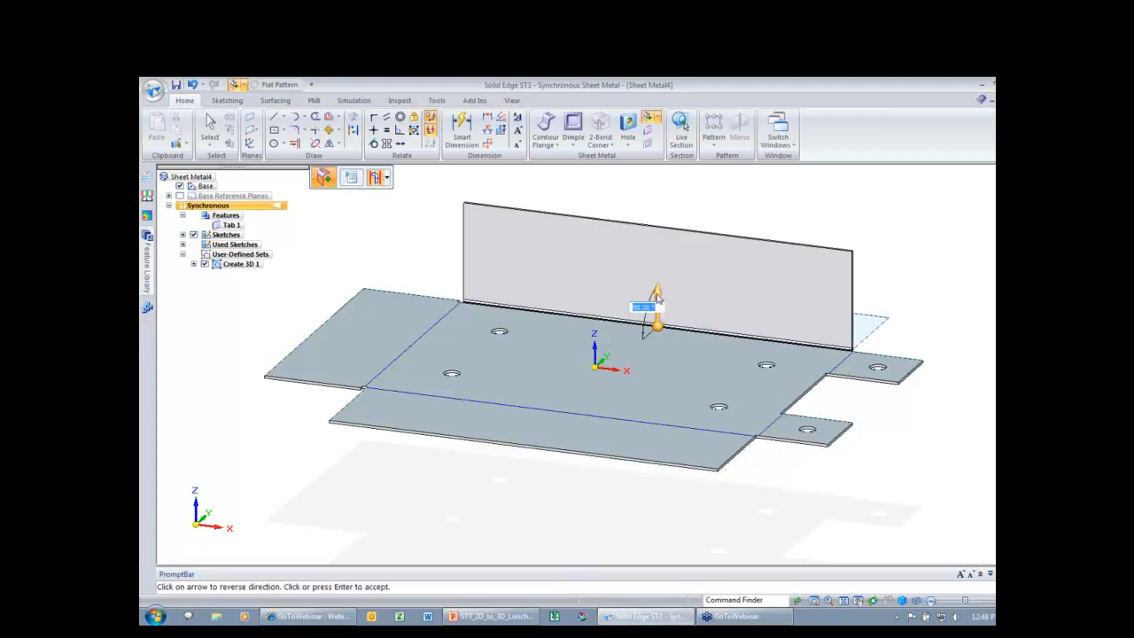
left_click(657, 298)
middle_click_drag(770, 256, 770, 255)
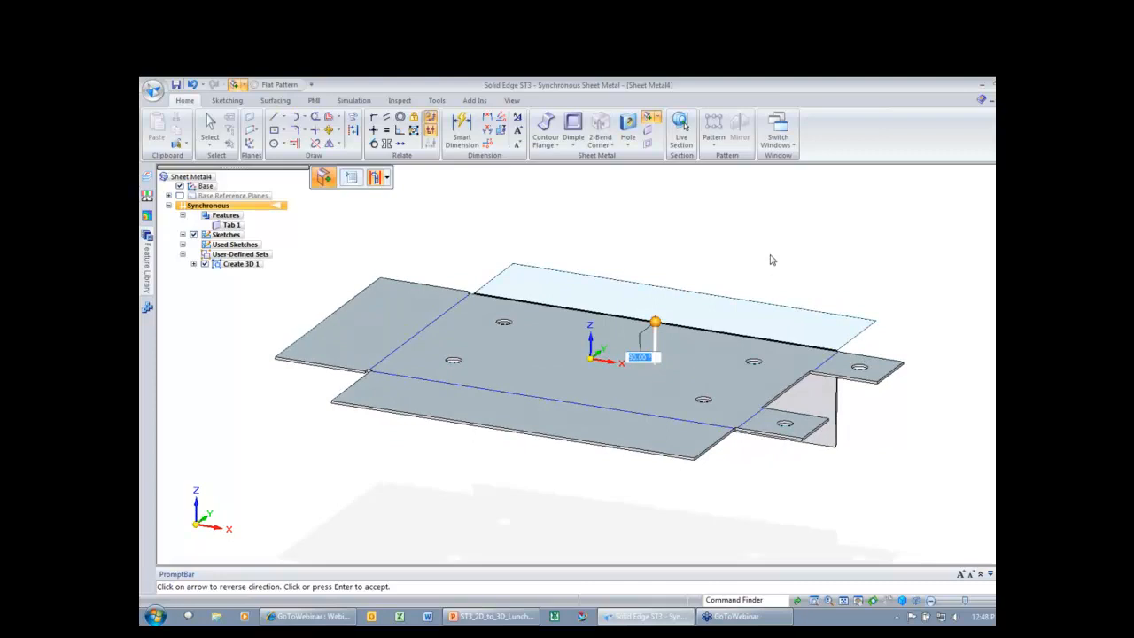
left_click(772, 259)
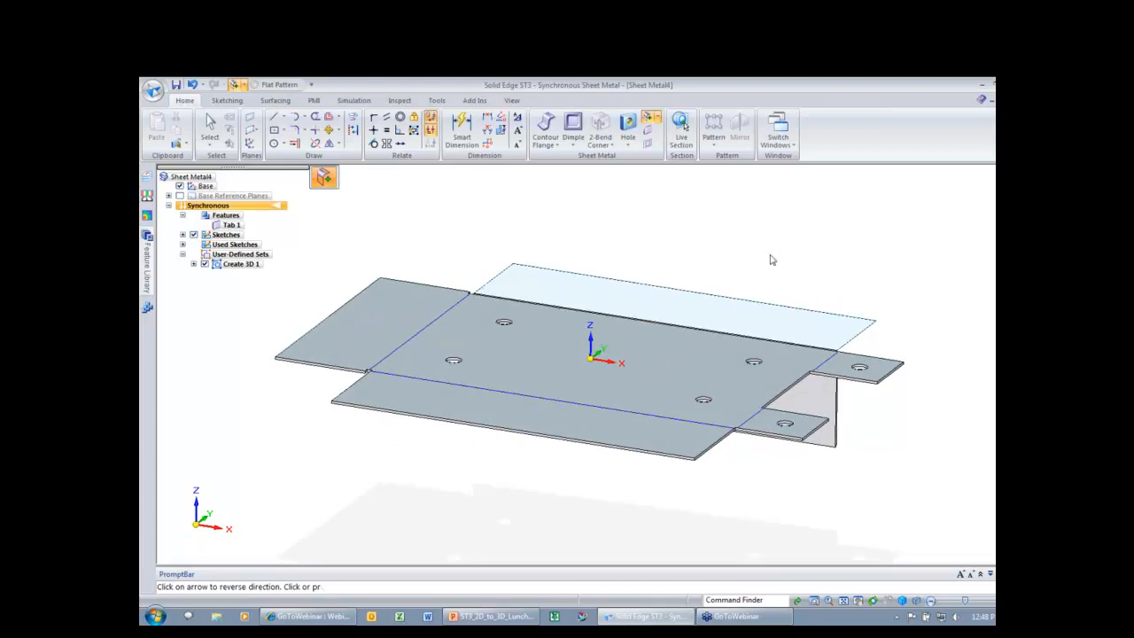
right_click(845, 290)
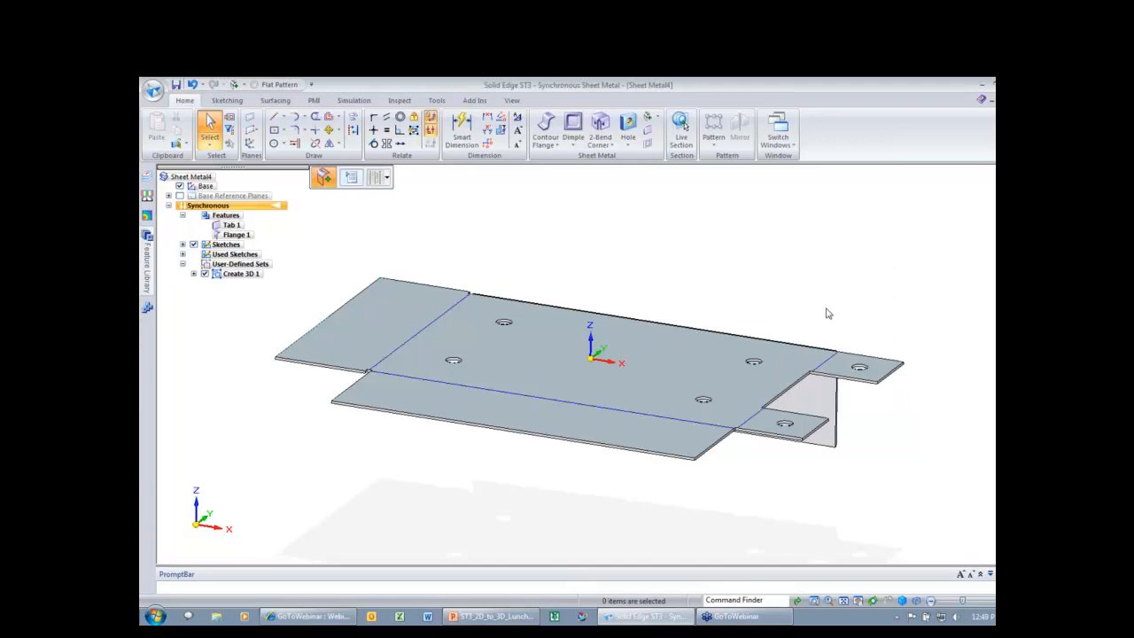
Bend both small end tabs with holes 90° downward along their bend lines
left_click(826, 361)
left_click(839, 363)
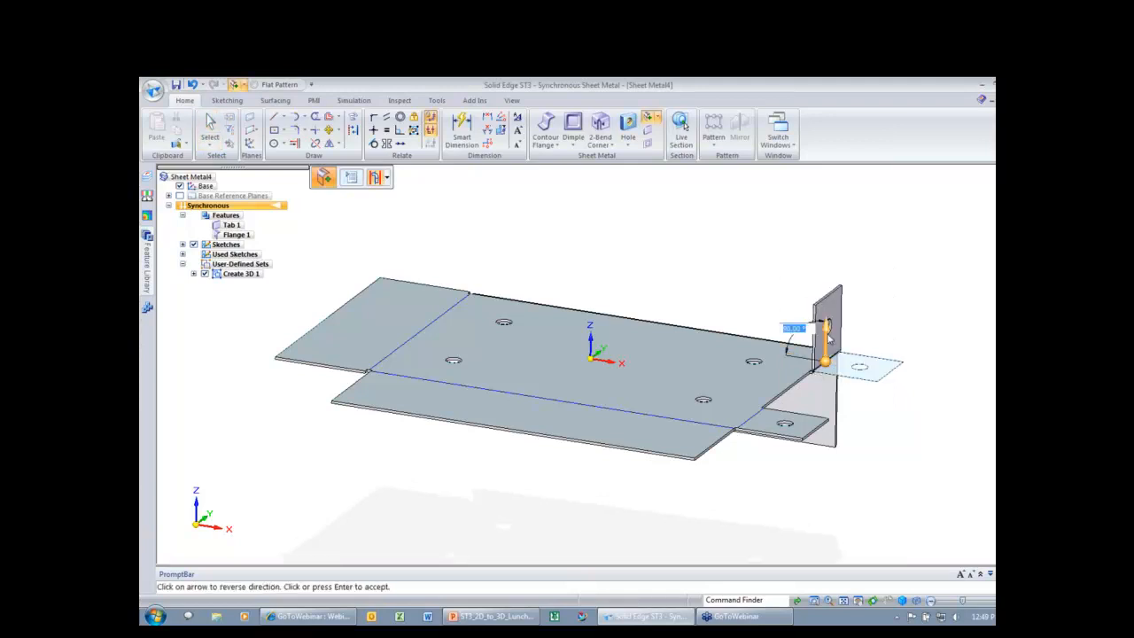
left_click(764, 452)
right_click_drag(837, 318, 811, 346)
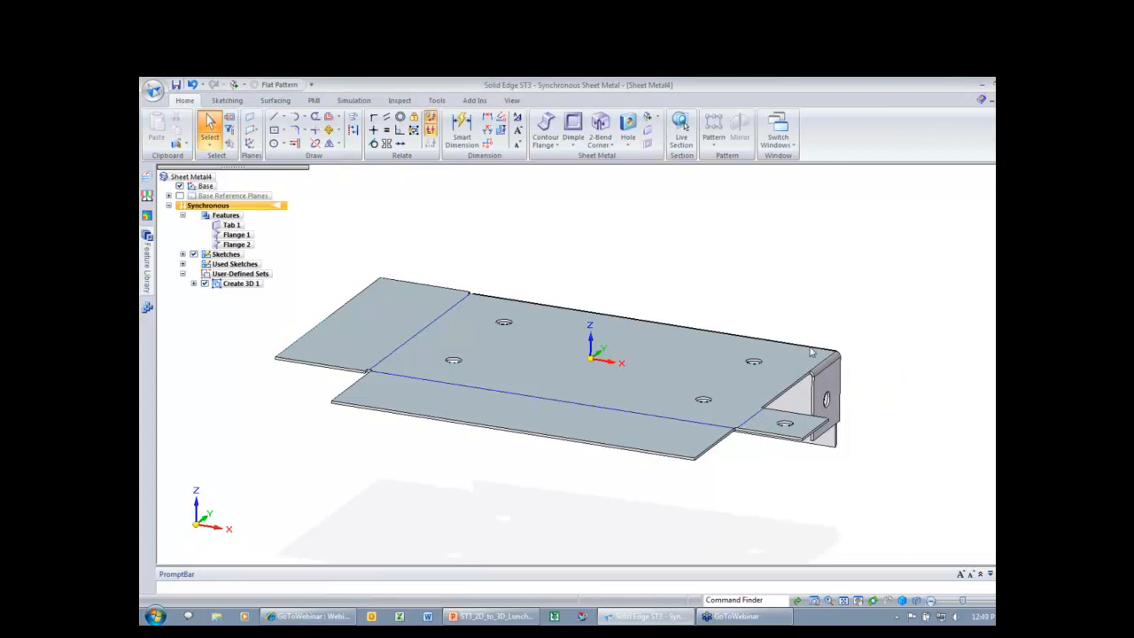
left_click(761, 422)
left_click(755, 415)
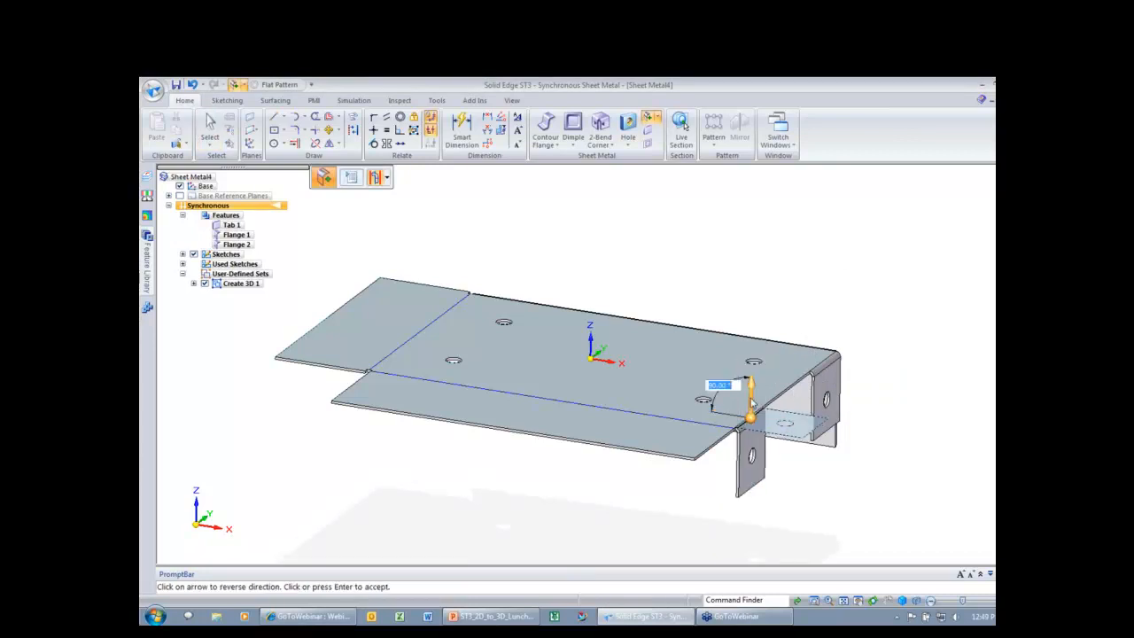
left_click(709, 499)
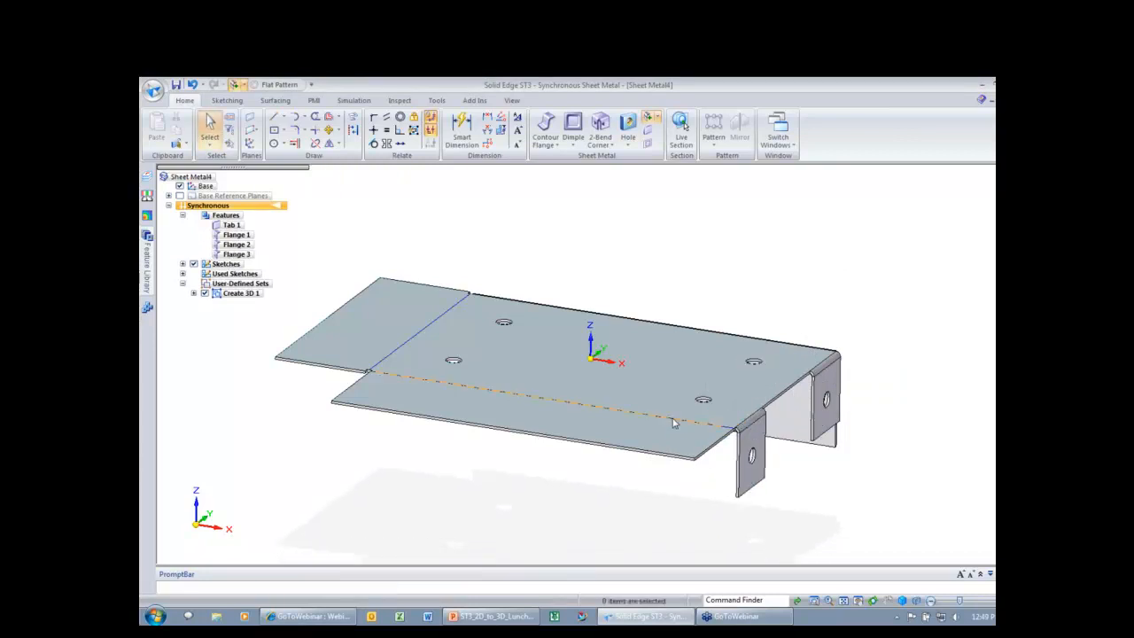
Bend the long front flange 90° downward along its bend line
left_click(673, 421)
right_click_drag(522, 476, 502, 498)
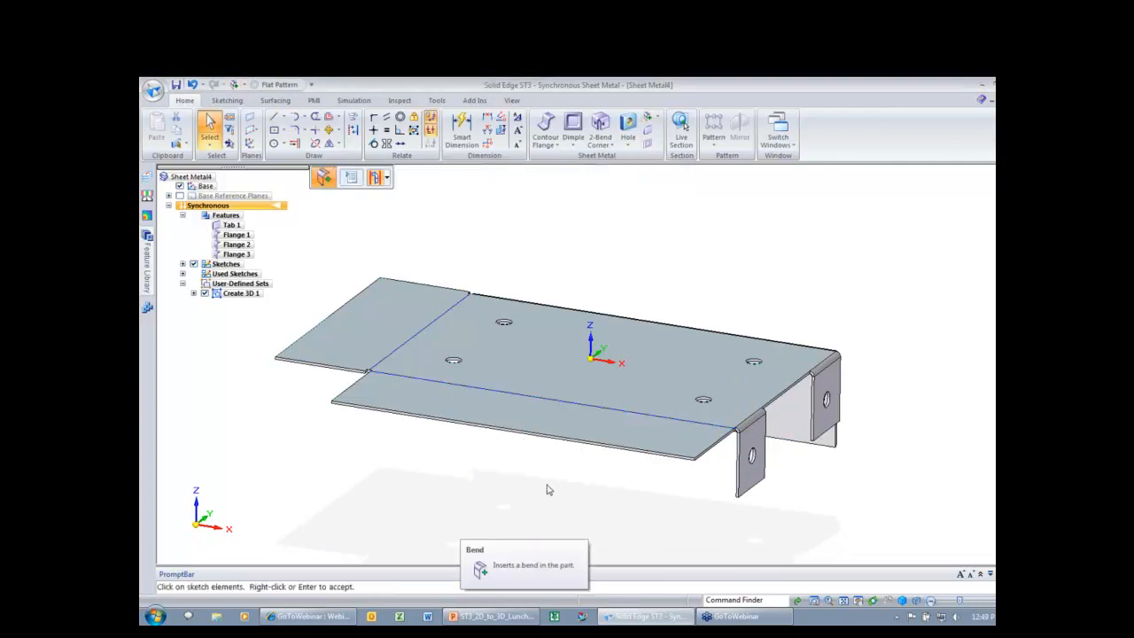
right_click(539, 410)
left_click(542, 408)
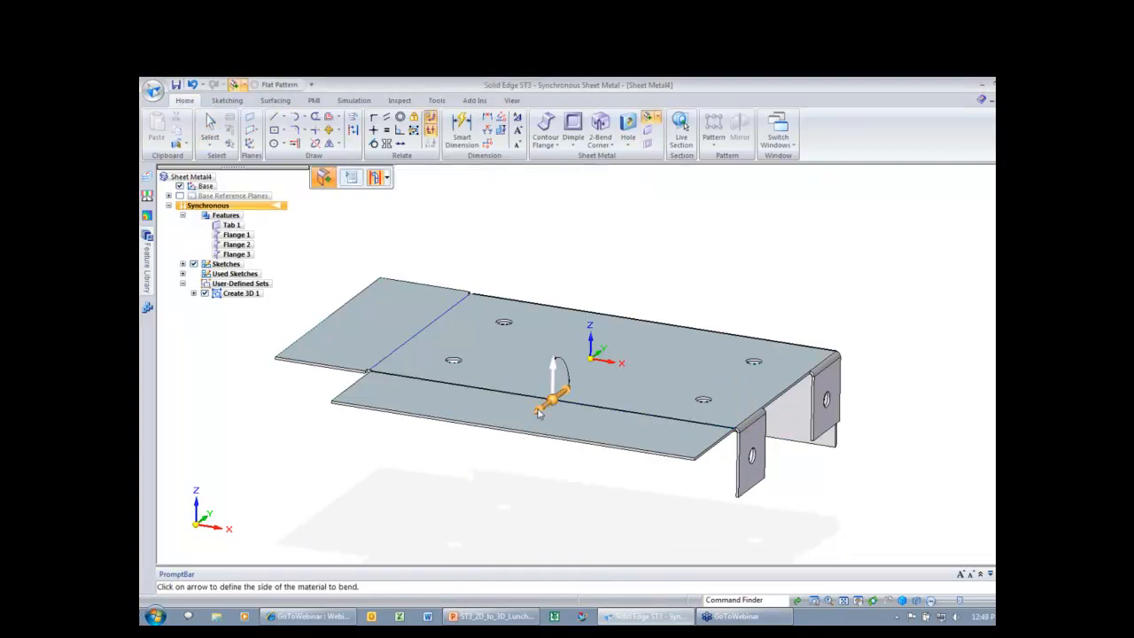
left_click(556, 382)
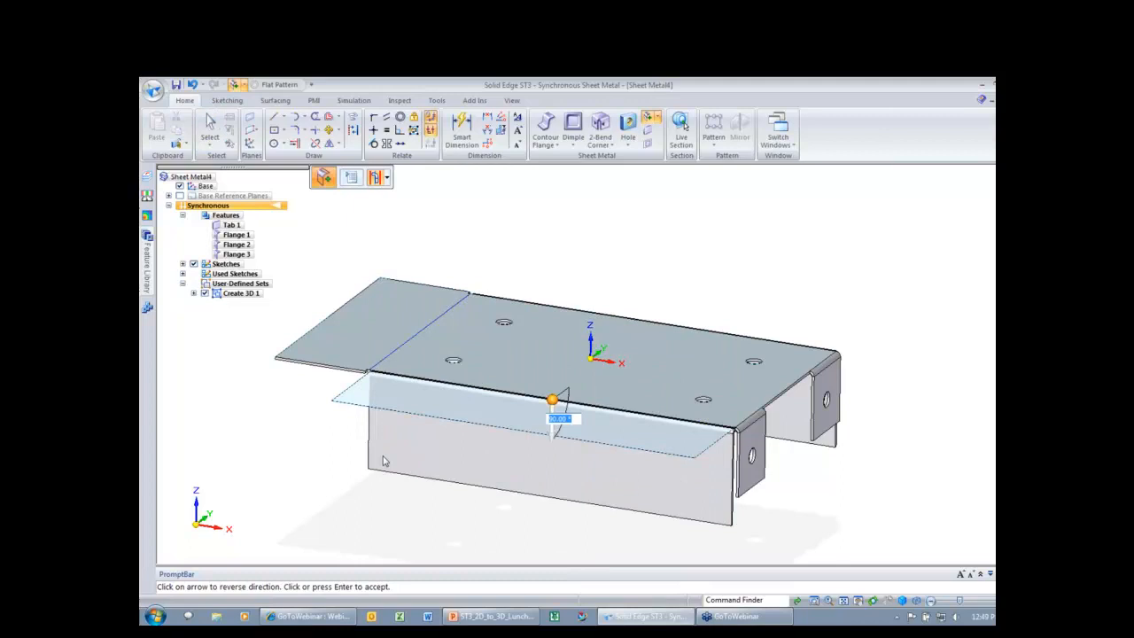
left_click(289, 423)
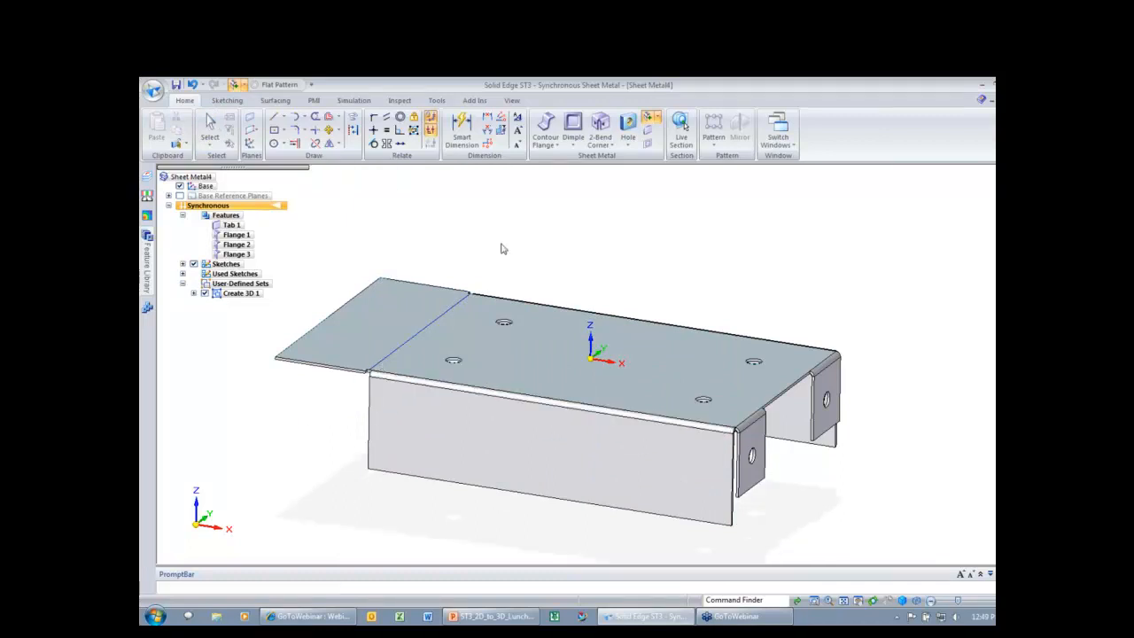
Bend the remaining wide end flange downward along its bend line and finish bending
left_click(413, 331)
left_click(404, 329)
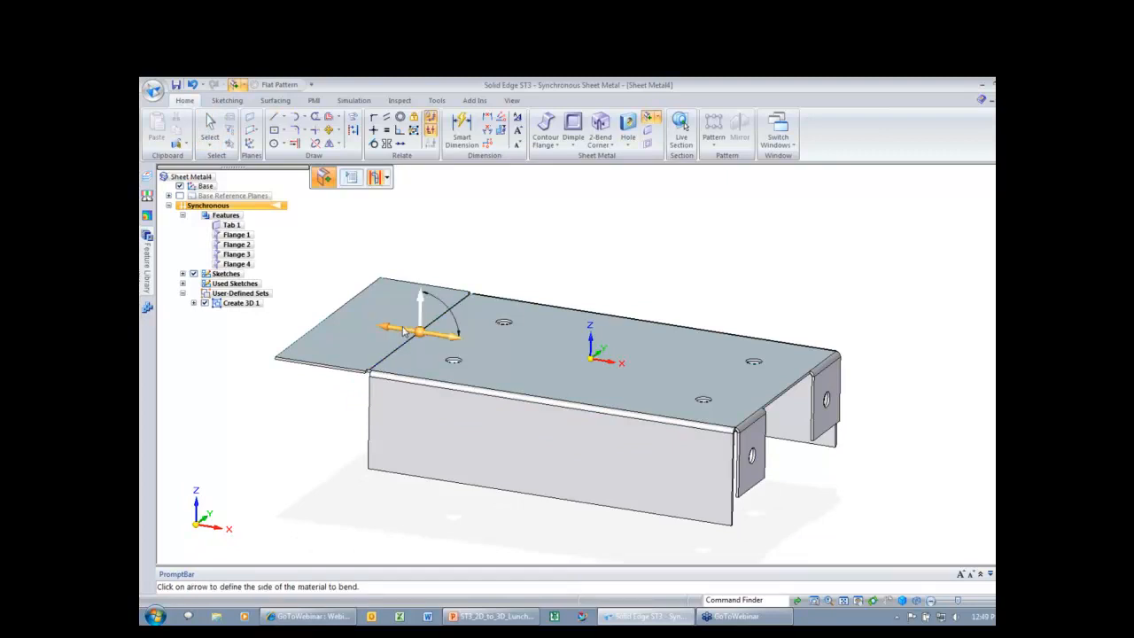
left_click(310, 392)
key("Escape")
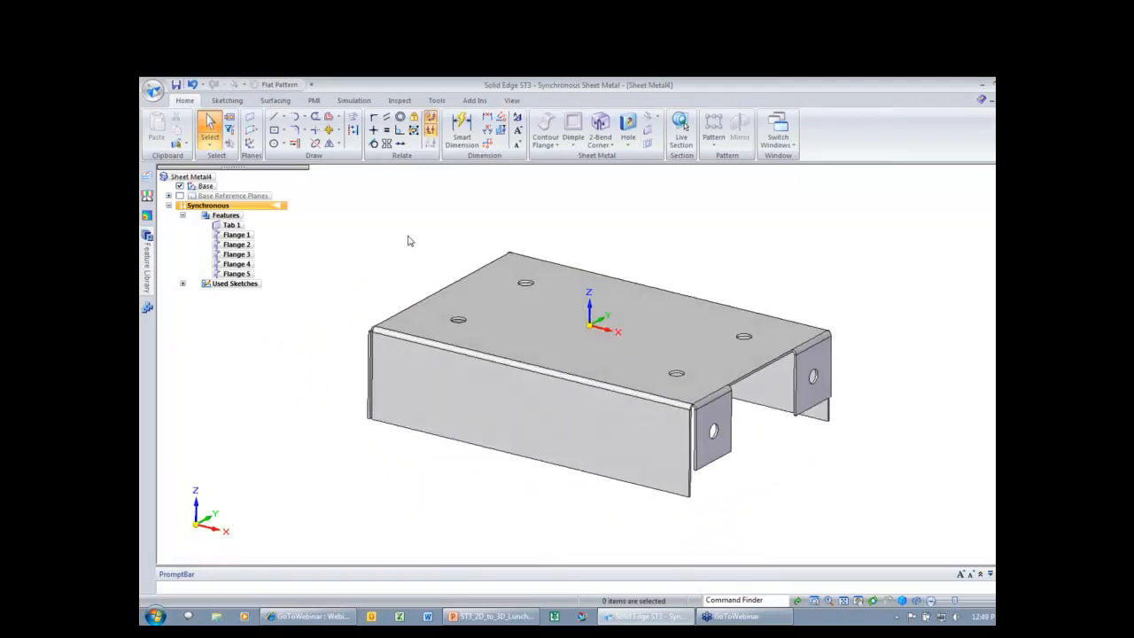
Create a flat pattern with the part's top face oriented upward, aligned to its long back edge, and close the file
left_click(260, 87)
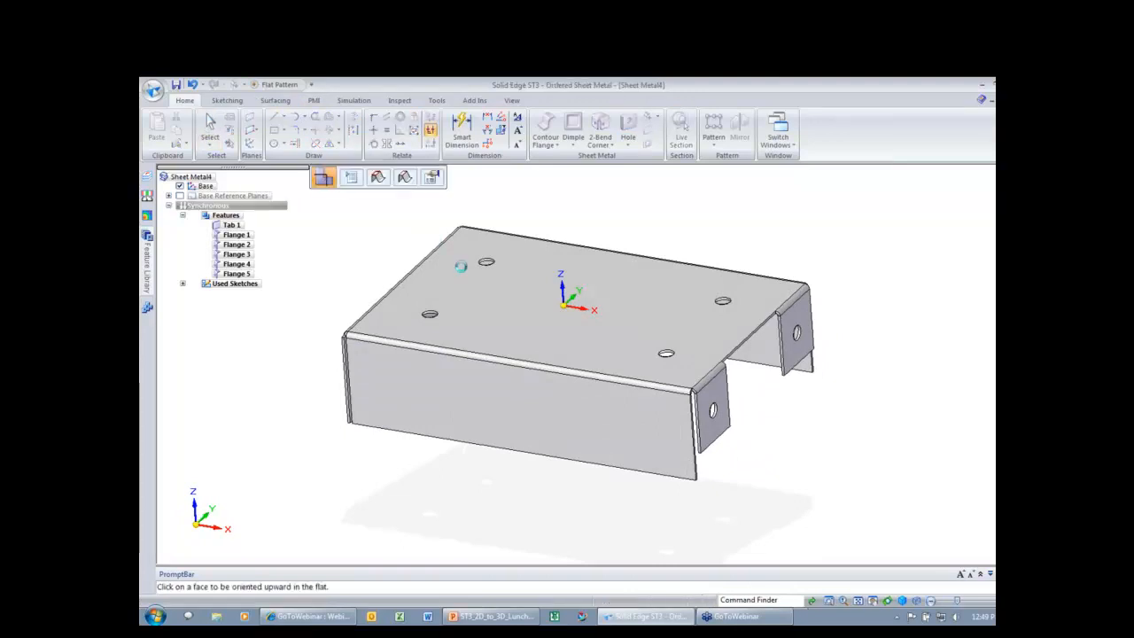
left_click(459, 268)
left_click(751, 276)
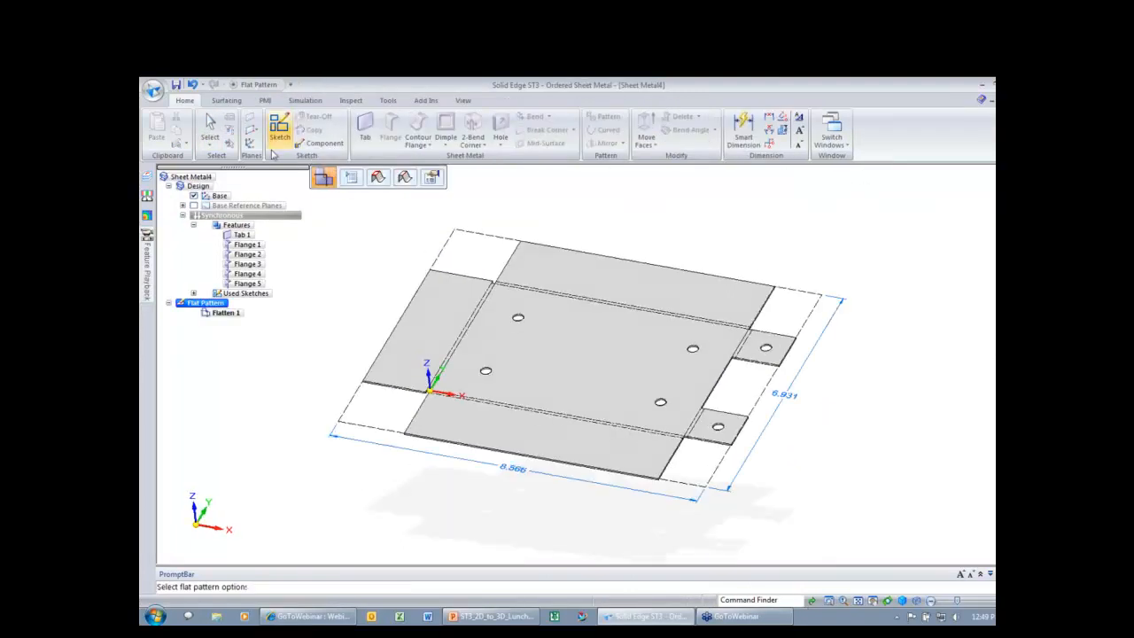
left_click(210, 129)
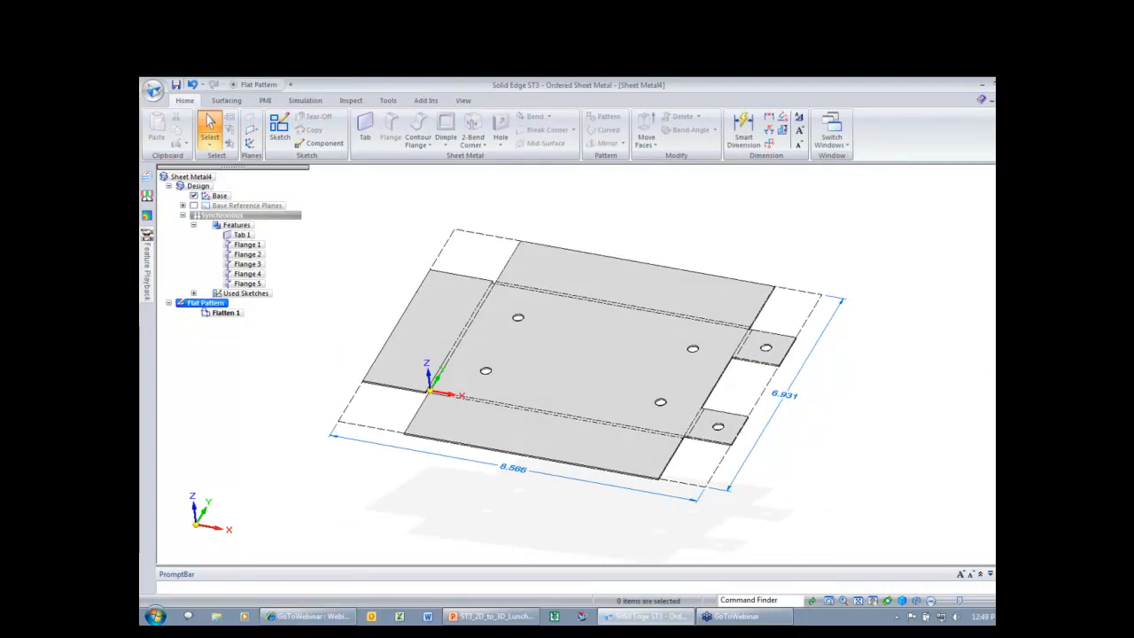
left_click(600, 385)
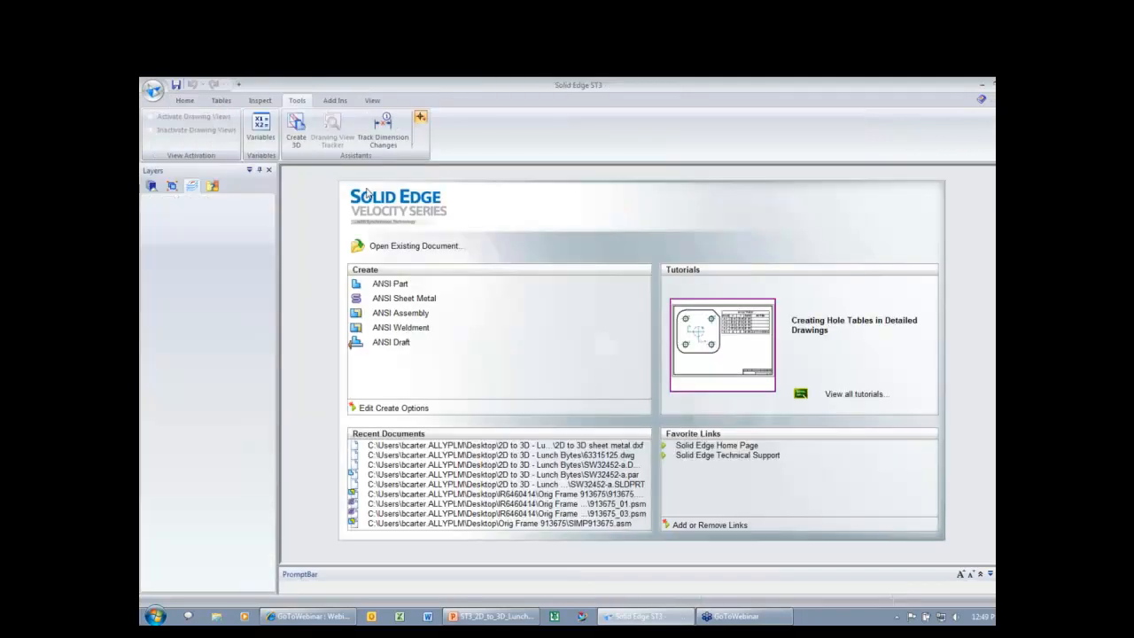
Open SW32452-a.SLDPRT from the 2D to 3D - Lunch Bytes folder, using a Lunchbytes part template
left_click(412, 245)
left_click(493, 291)
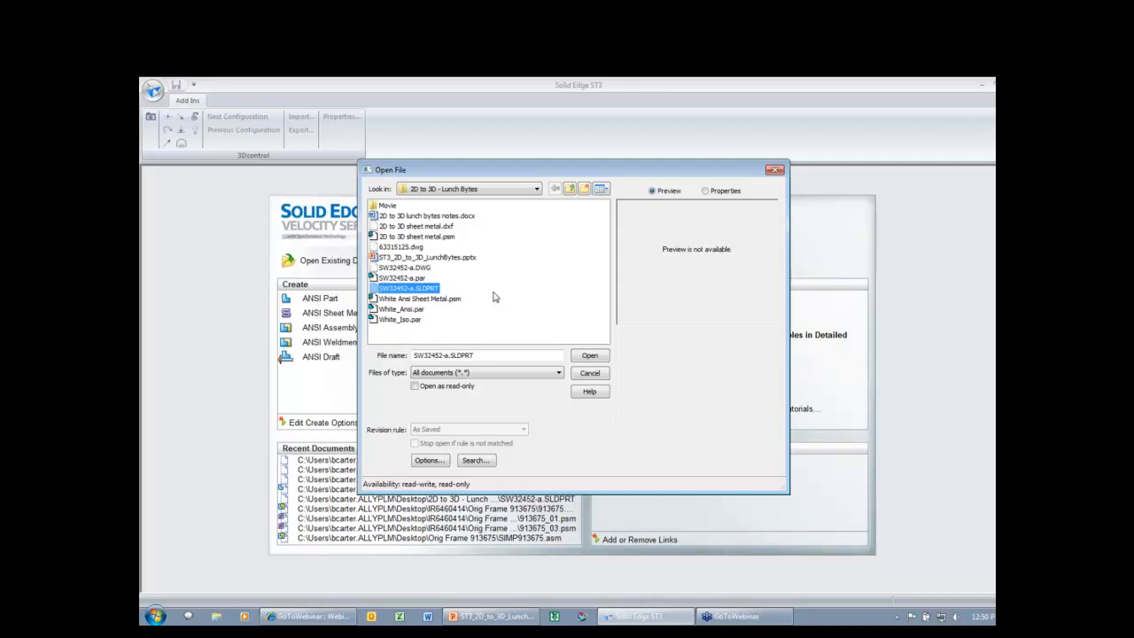
left_click(590, 356)
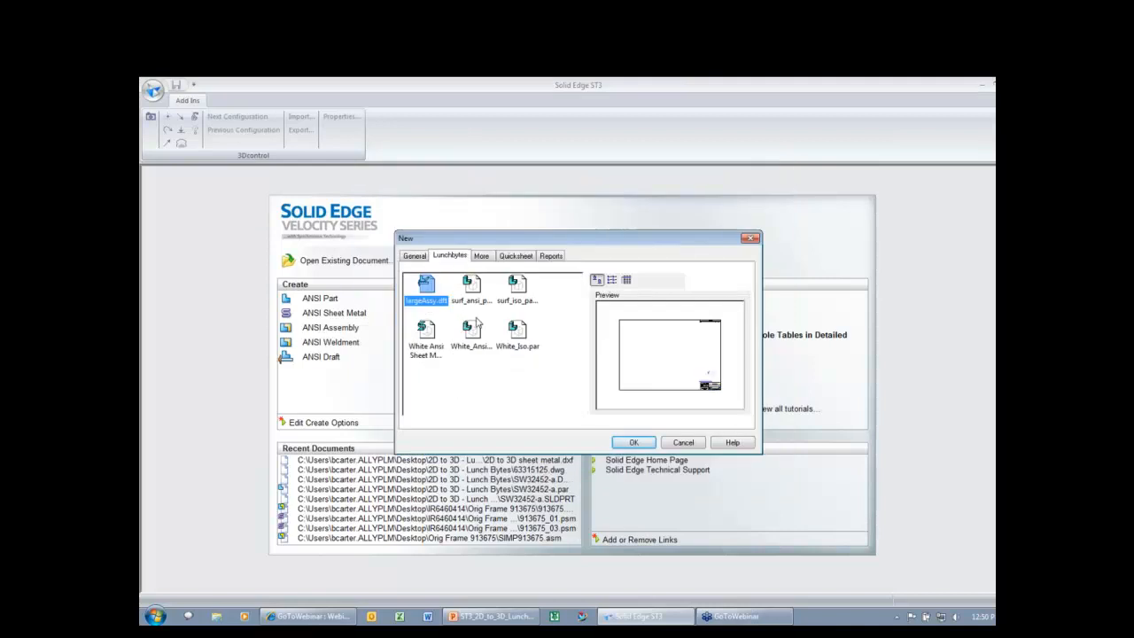
left_click(646, 442)
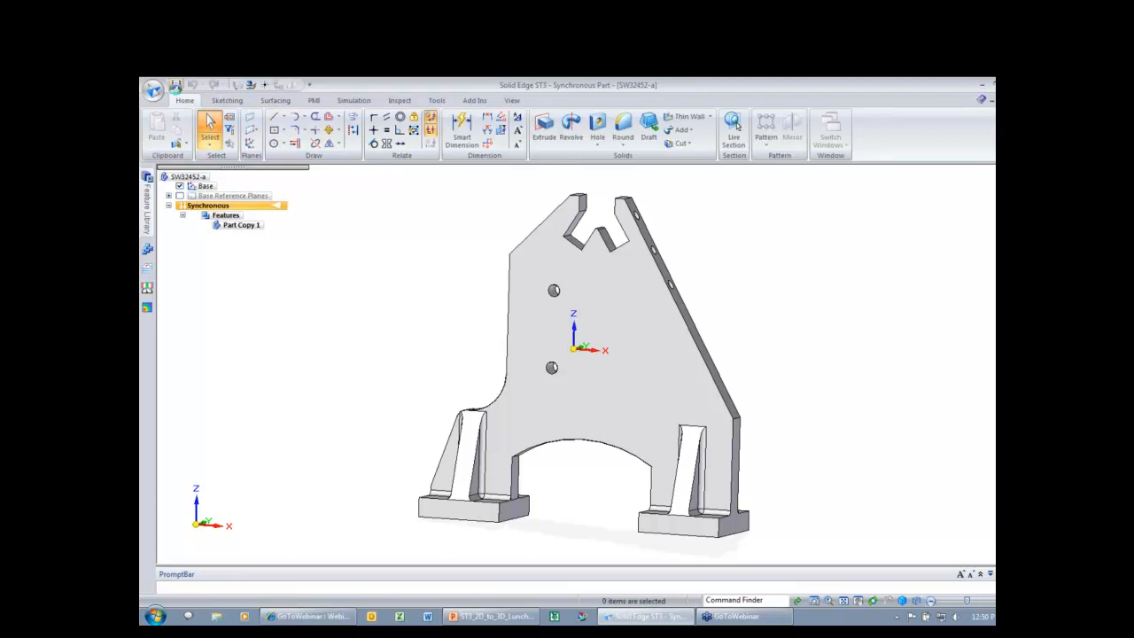
Save the imported part as SW32452-a.par, overwriting the existing file, and close it
key("ctrl+s")
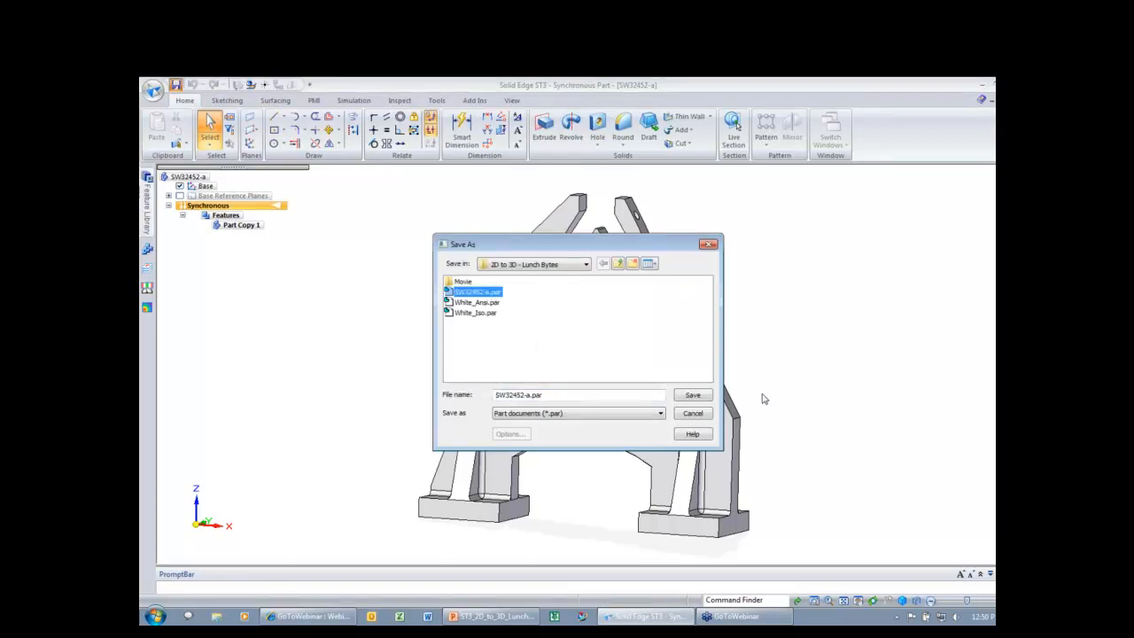
left_click(704, 401)
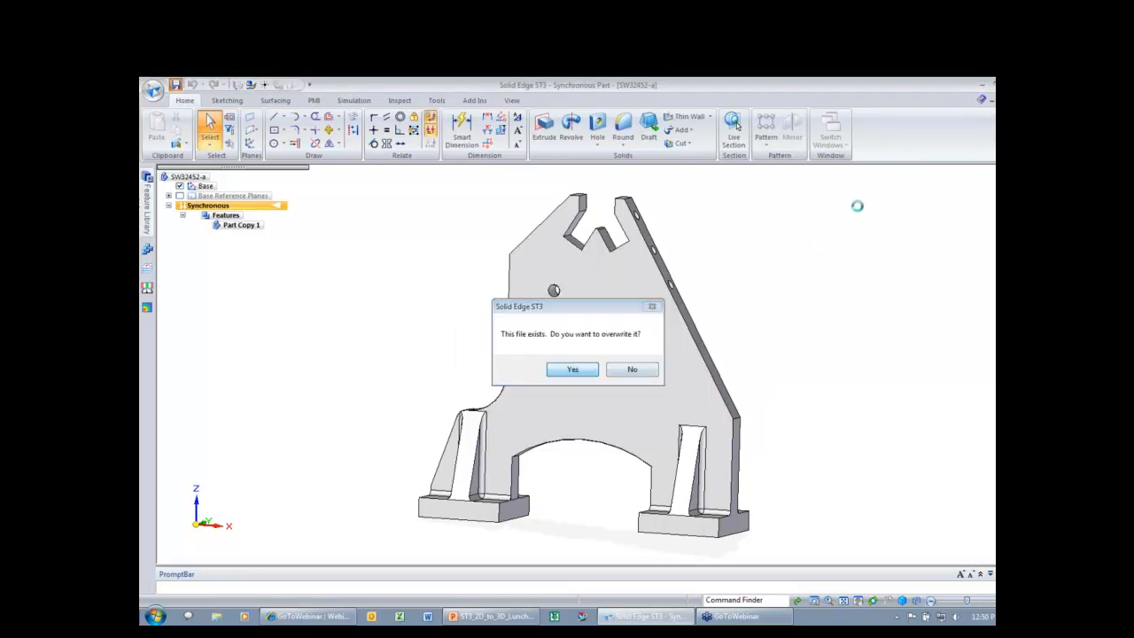
key("Return")
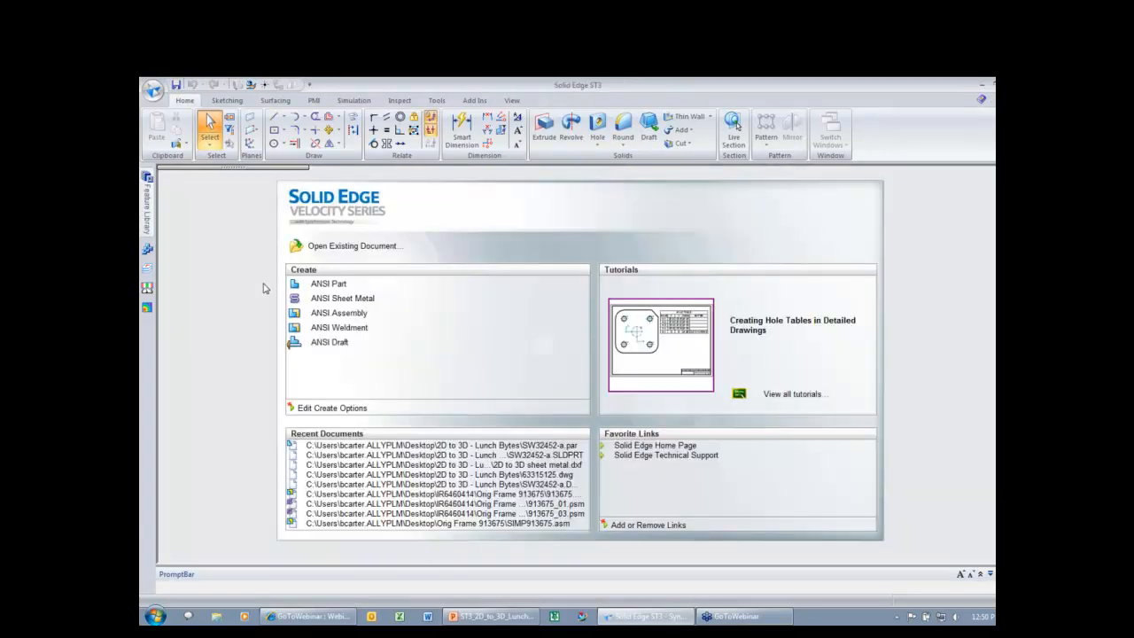
Open the drawing SW32452-a.DWG, translating it with the 1seacadsw.ini configuration file, and look closely at its title block
left_click(348, 248)
left_click(419, 269)
left_click(440, 463)
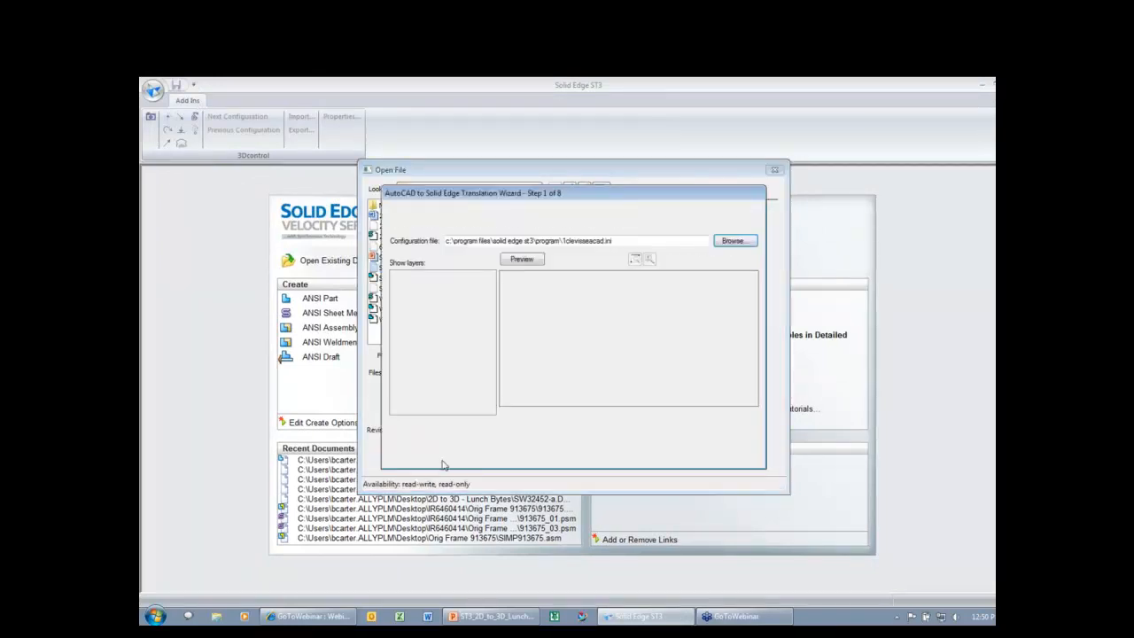
left_click(718, 242)
double_click(521, 345)
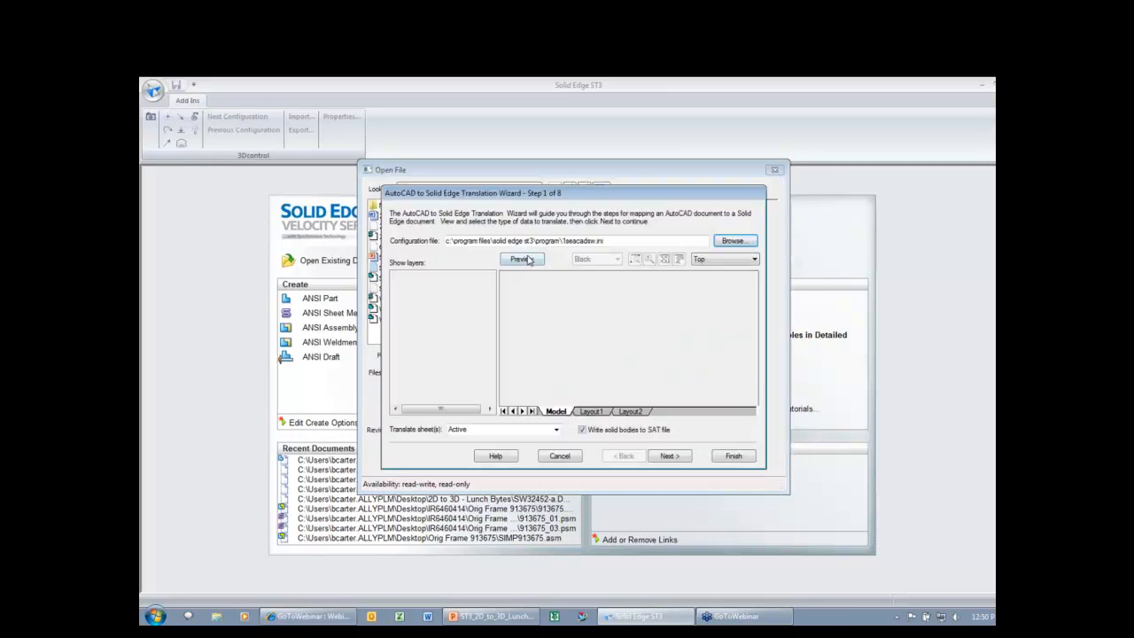
left_click(666, 456)
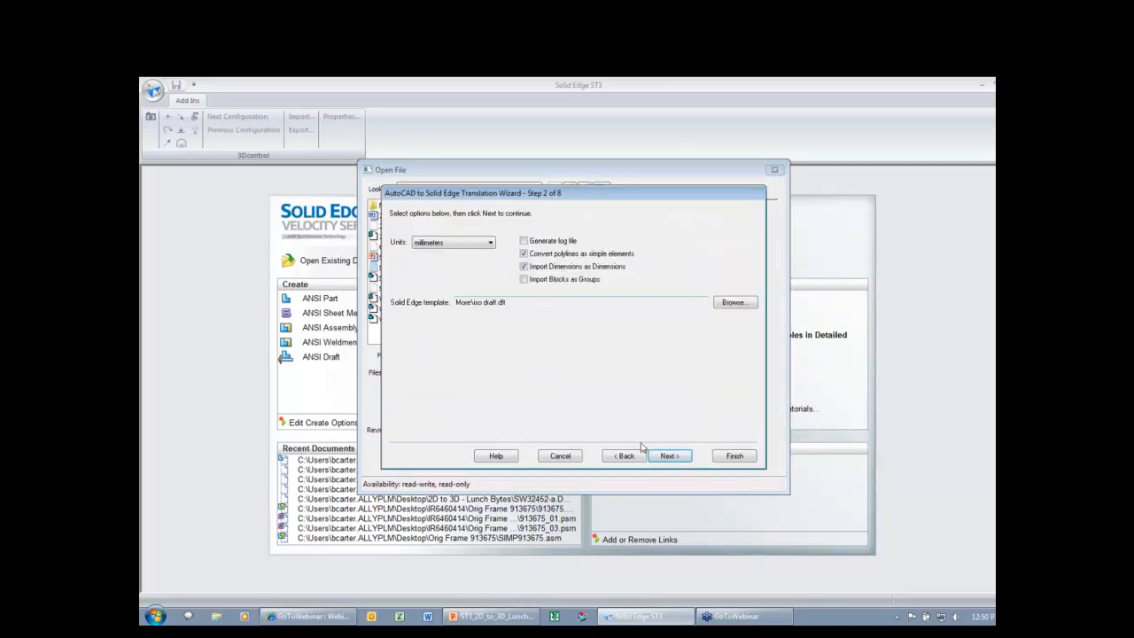
left_click(735, 455)
left_click(600, 359)
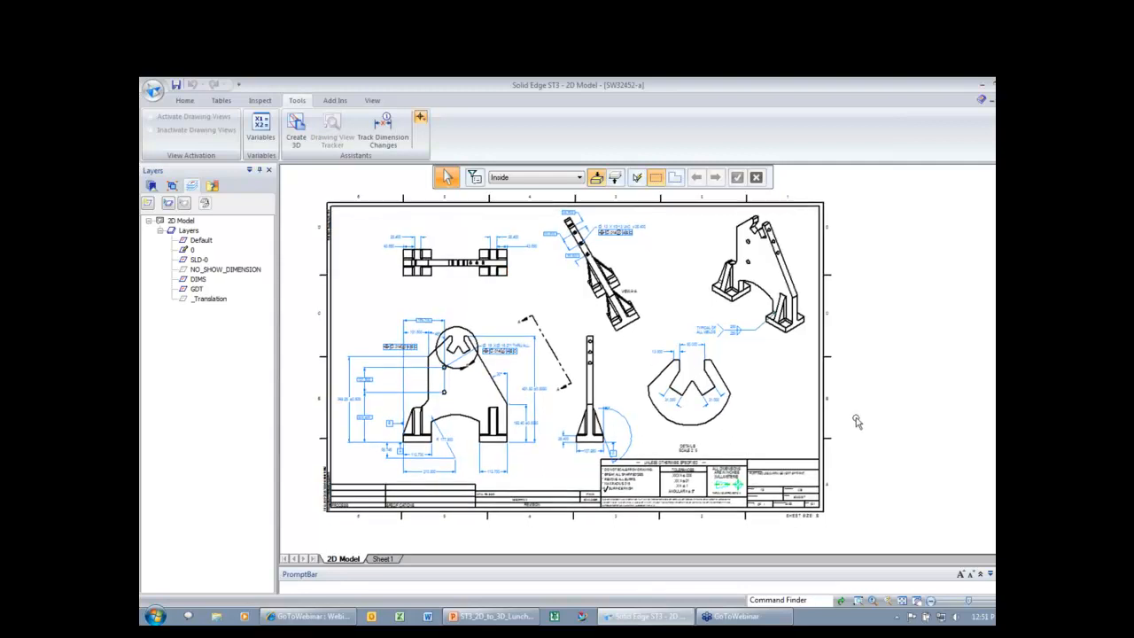
scroll(856, 422, "up", 2)
scroll(856, 421, "up", 3)
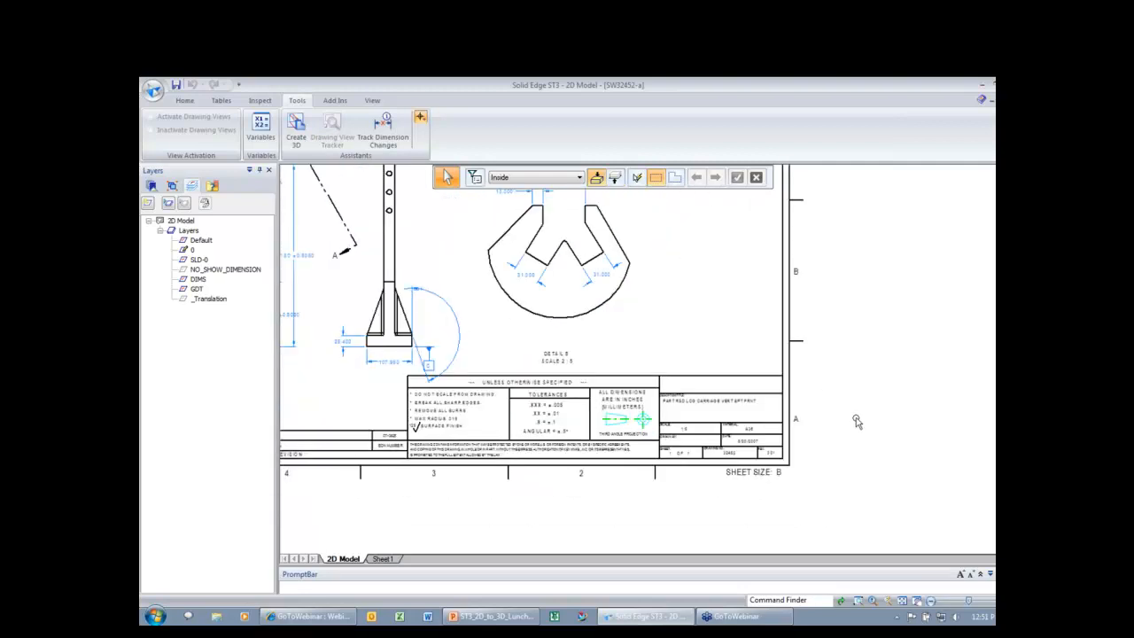
Check the scale in the drawing's title block and hide the SLD-0 and GDT layers of the 2D model
scroll(699, 428, "up", 2)
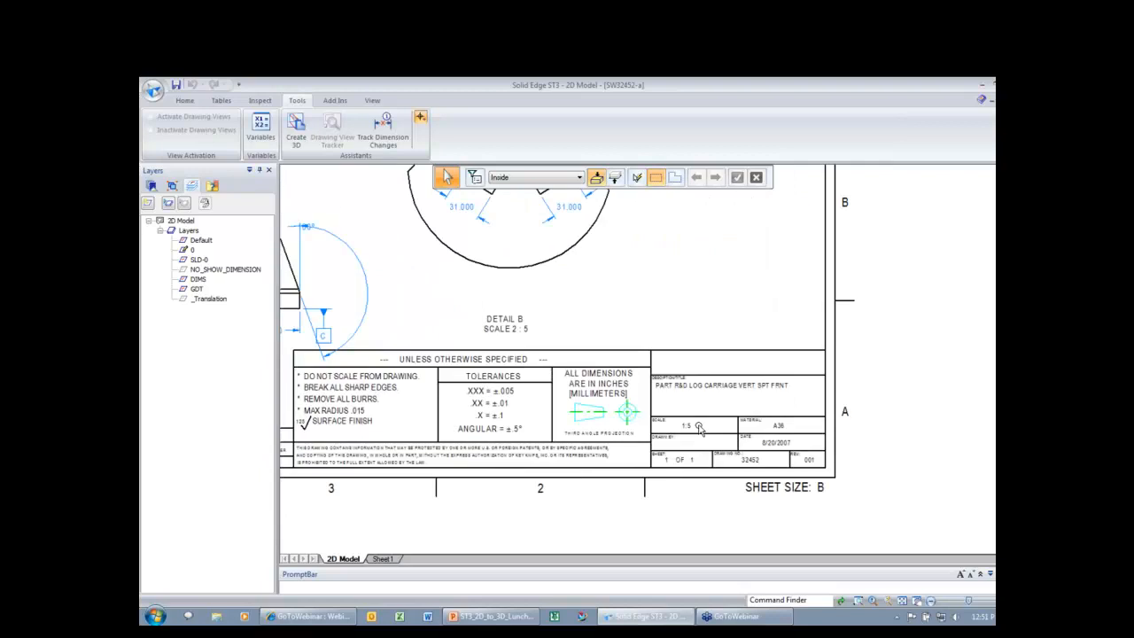
scroll(703, 414, "down", 1)
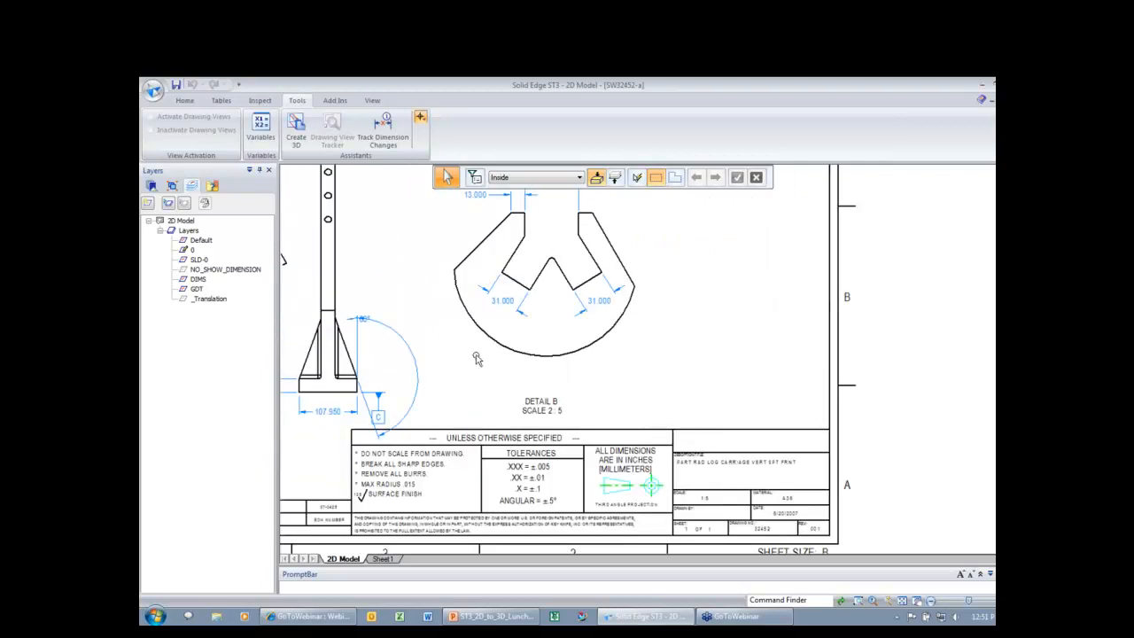
scroll(476, 356, "up", 1)
scroll(560, 463, "down", 1)
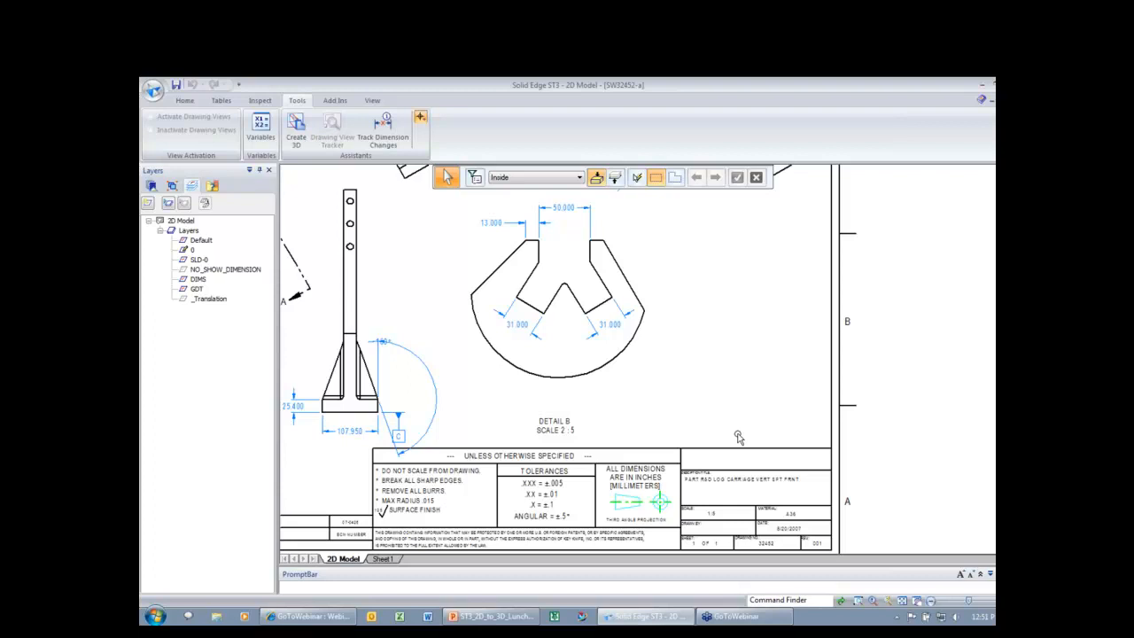
scroll(738, 437, "down", 5)
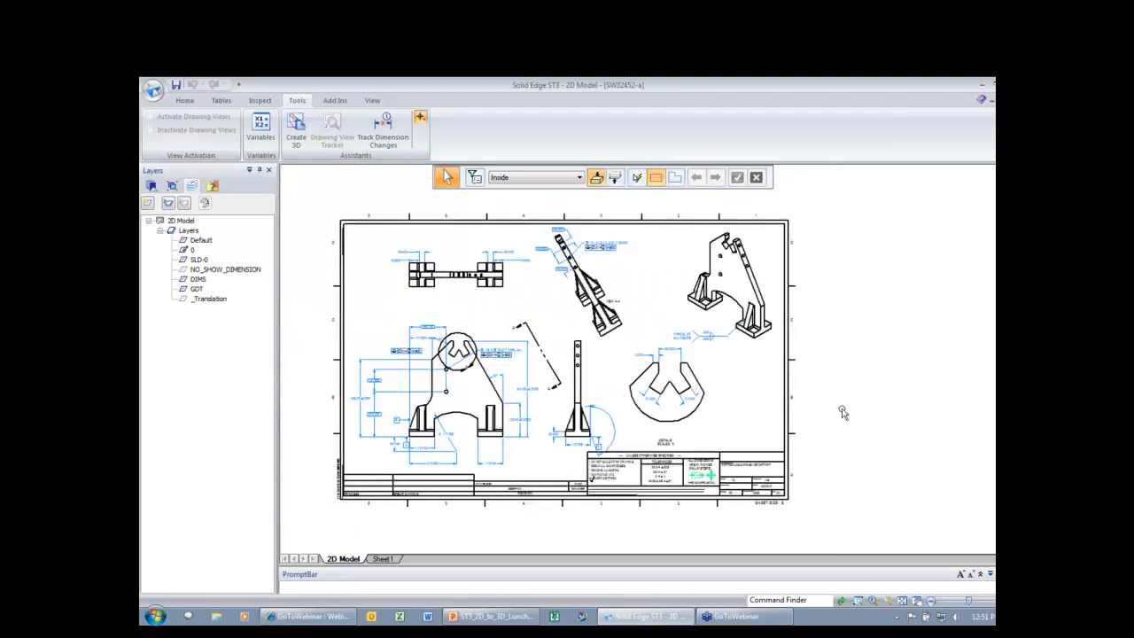
left_click(197, 289)
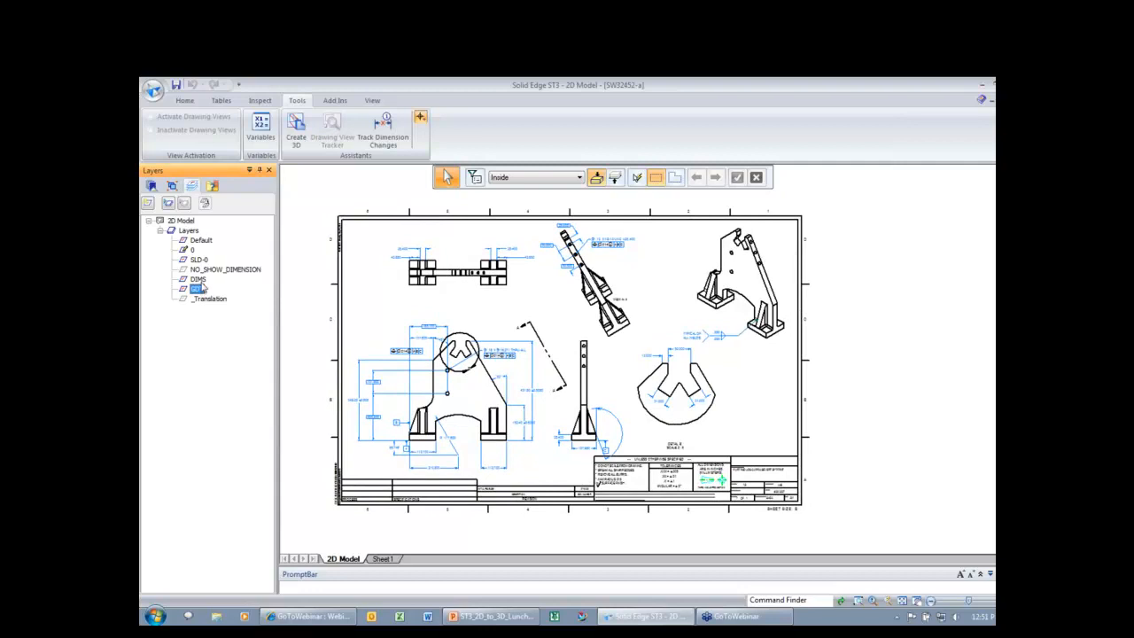
left_click(214, 269, "shift")
left_click(200, 260, "shift")
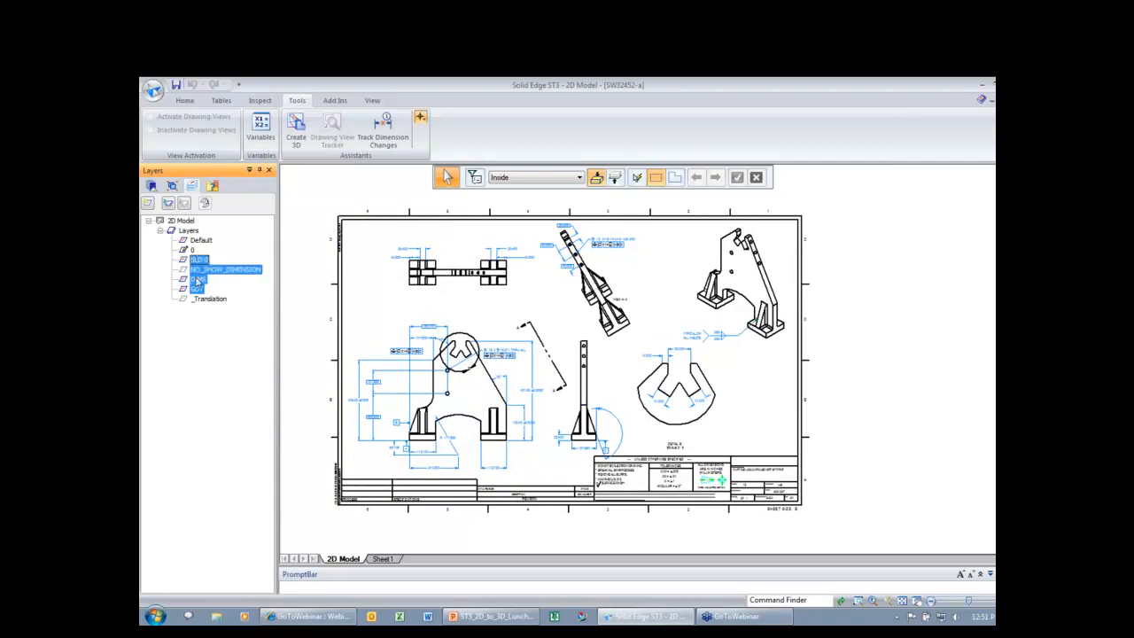
left_click(183, 203)
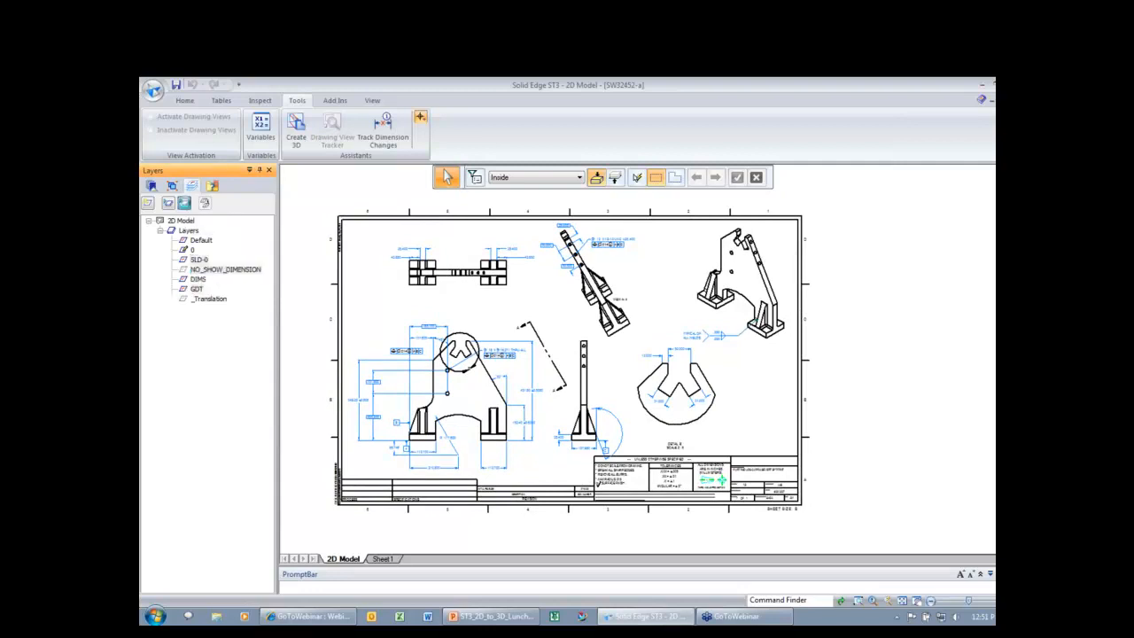
middle_click(396, 304)
middle_click(396, 303)
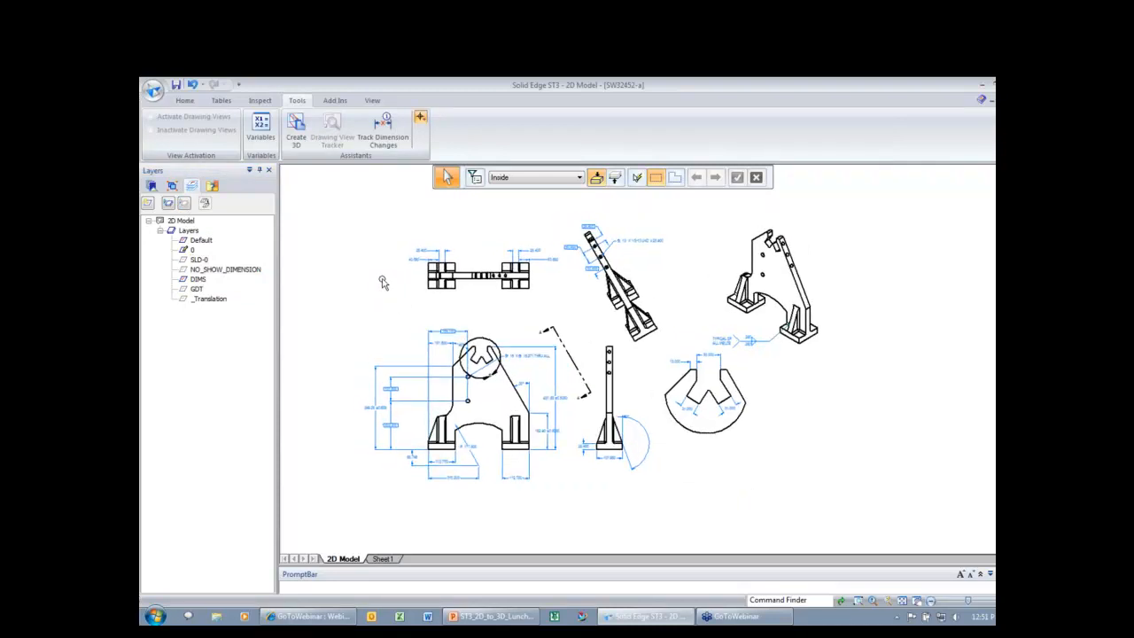
Start Create 3D into the existing file SW32452-a.par, accepting third-angle projection with linear, radial and angular dimensions included
left_click(296, 129)
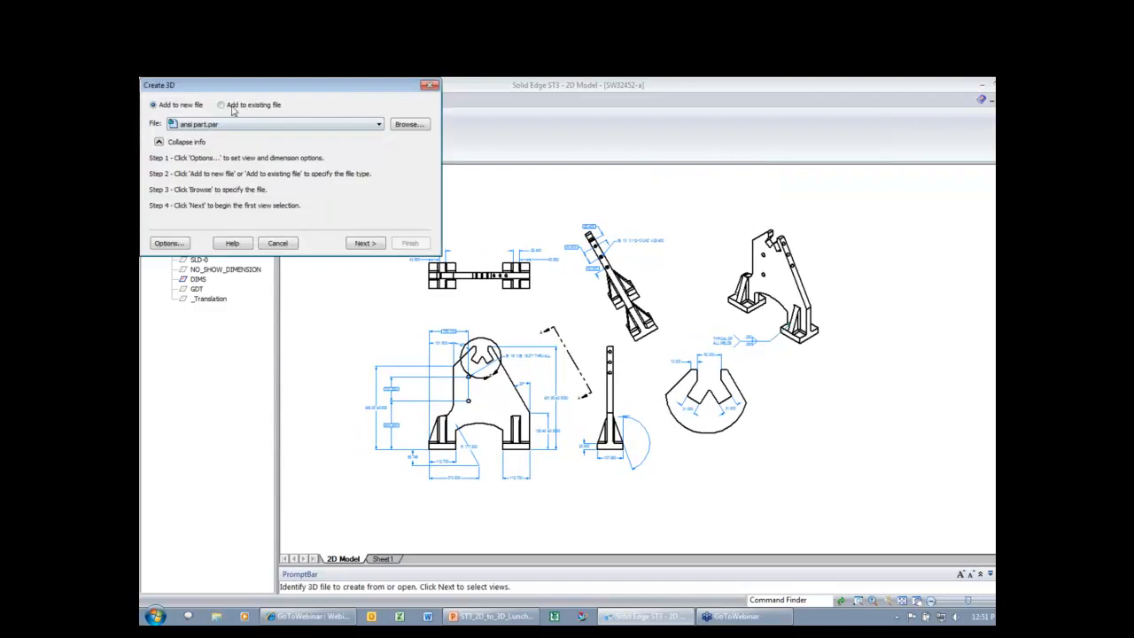
left_click(223, 105)
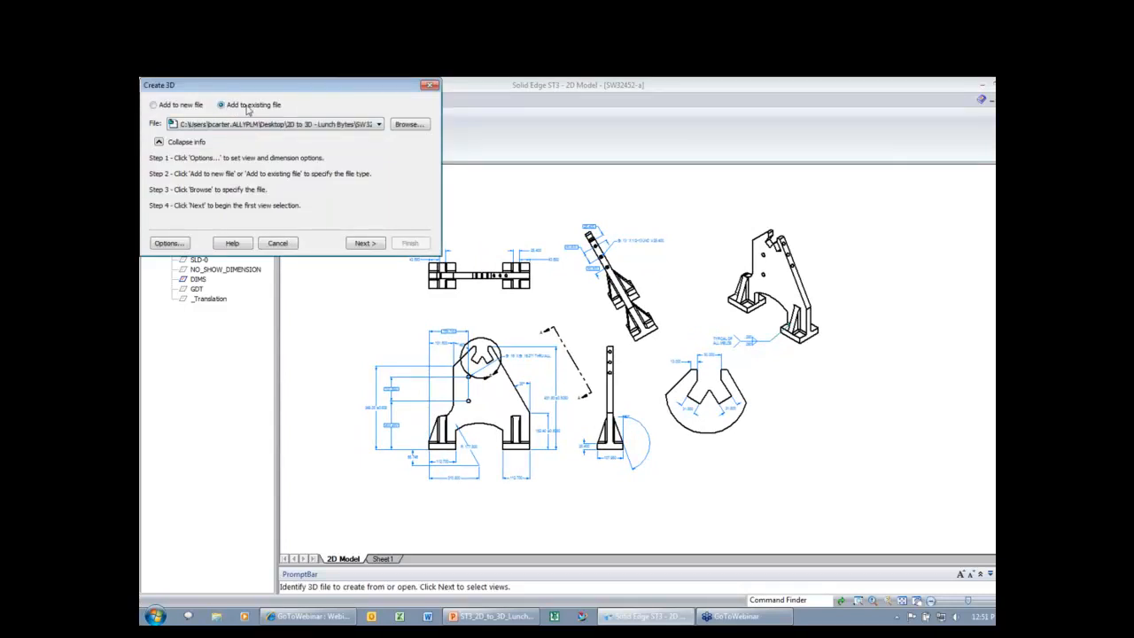
left_click(408, 125)
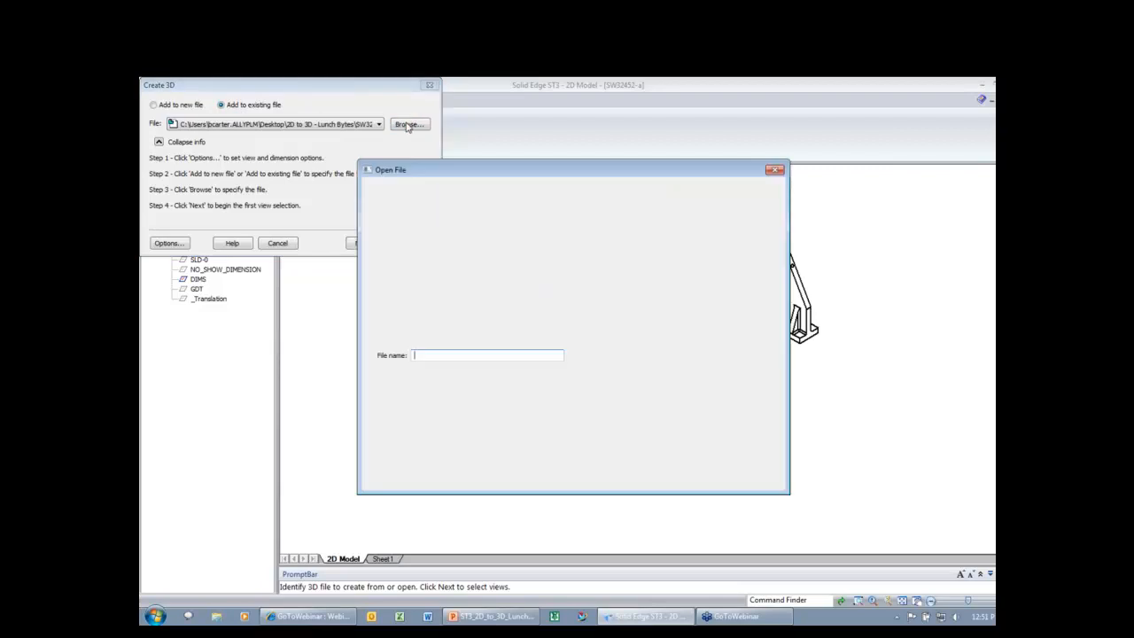
left_click(412, 278)
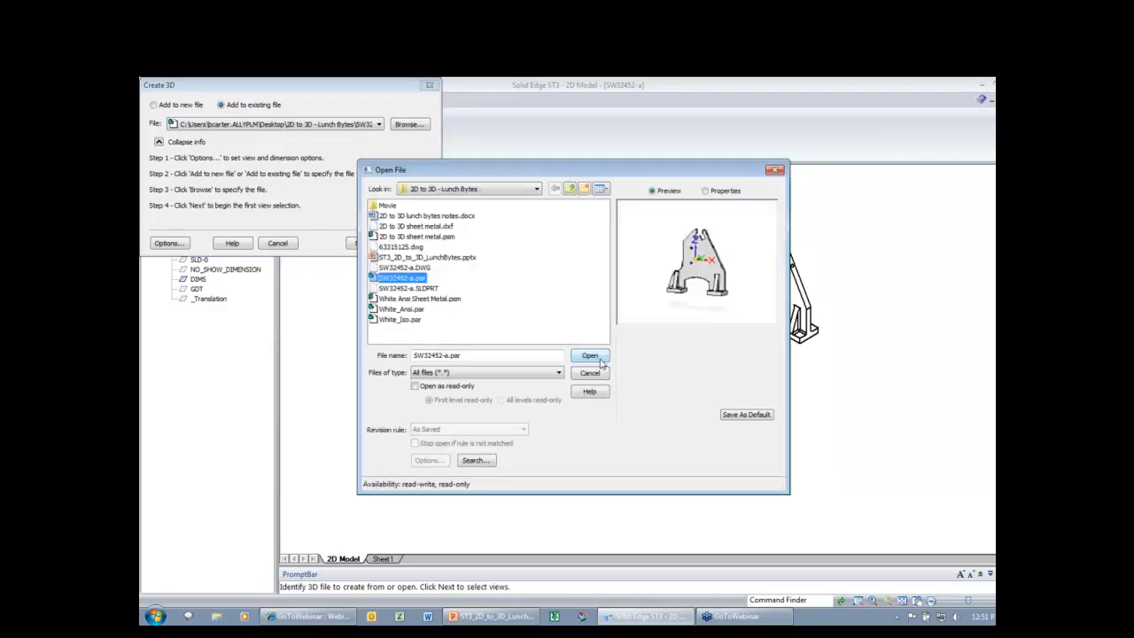
left_click(601, 360)
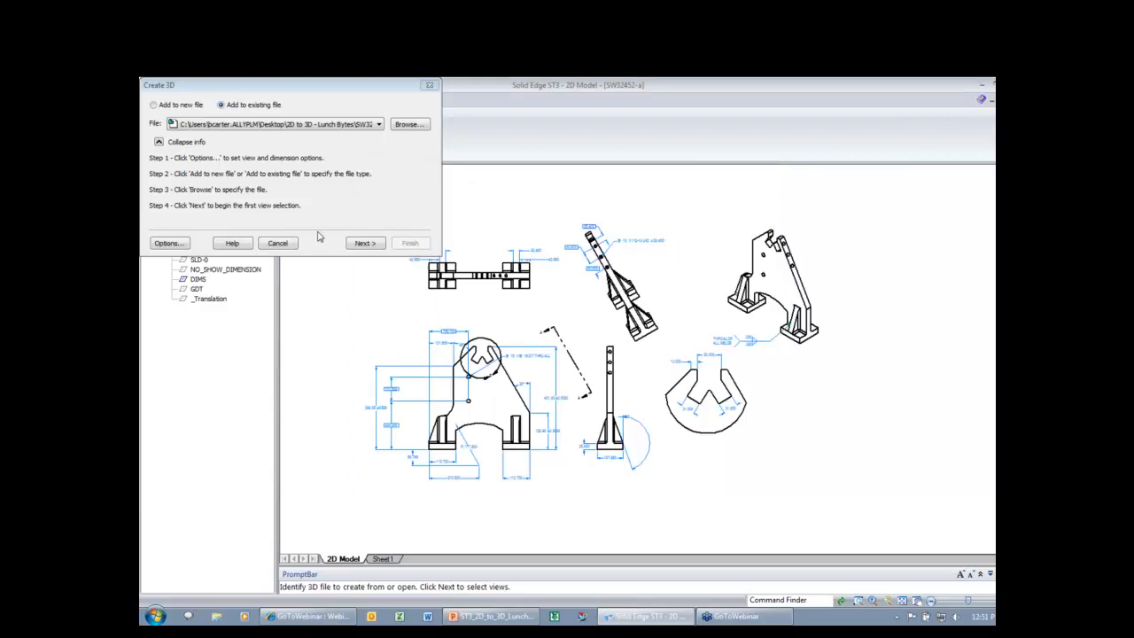
left_click(168, 244)
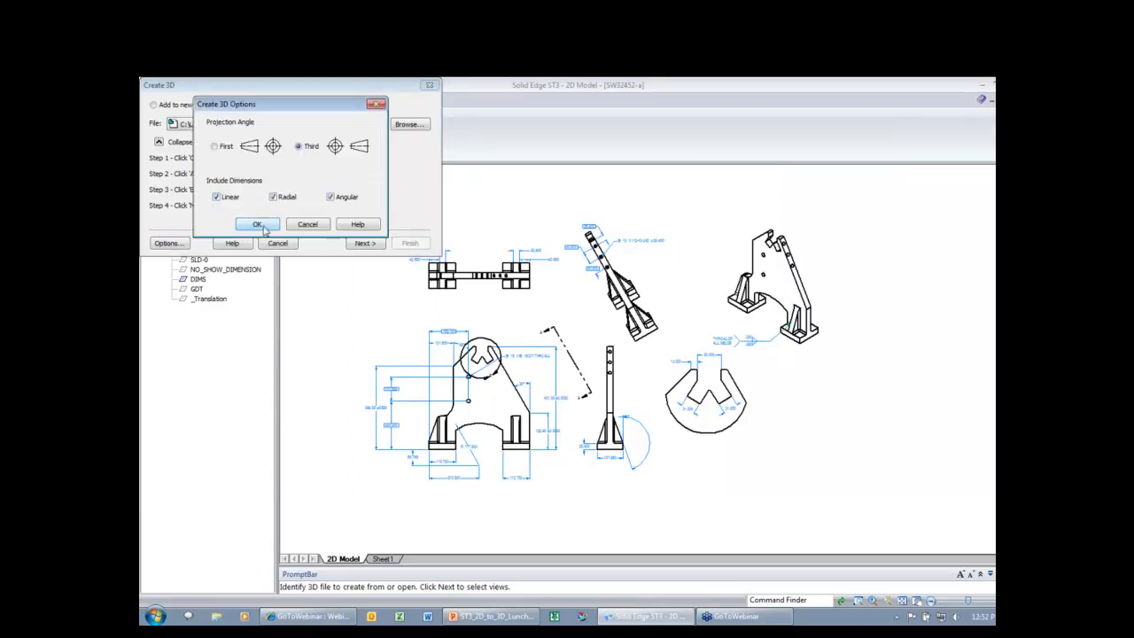
left_click(259, 225)
left_click(362, 244)
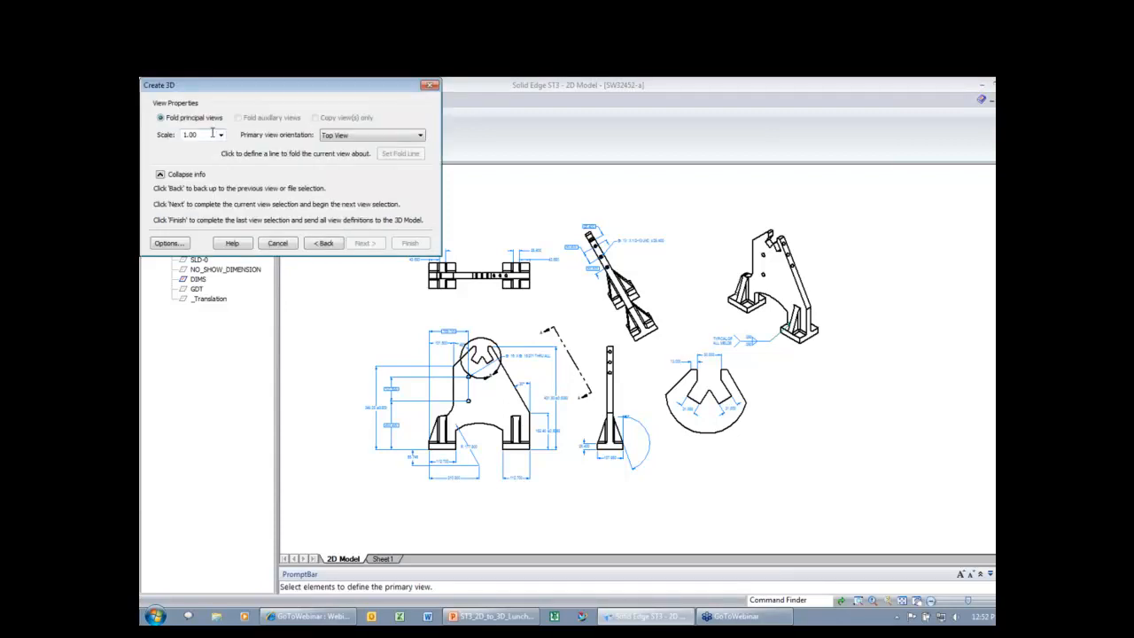
Set the view scale to 0.20 and the primary orientation to Front View, and select the front view with its dimensions
left_click(221, 134)
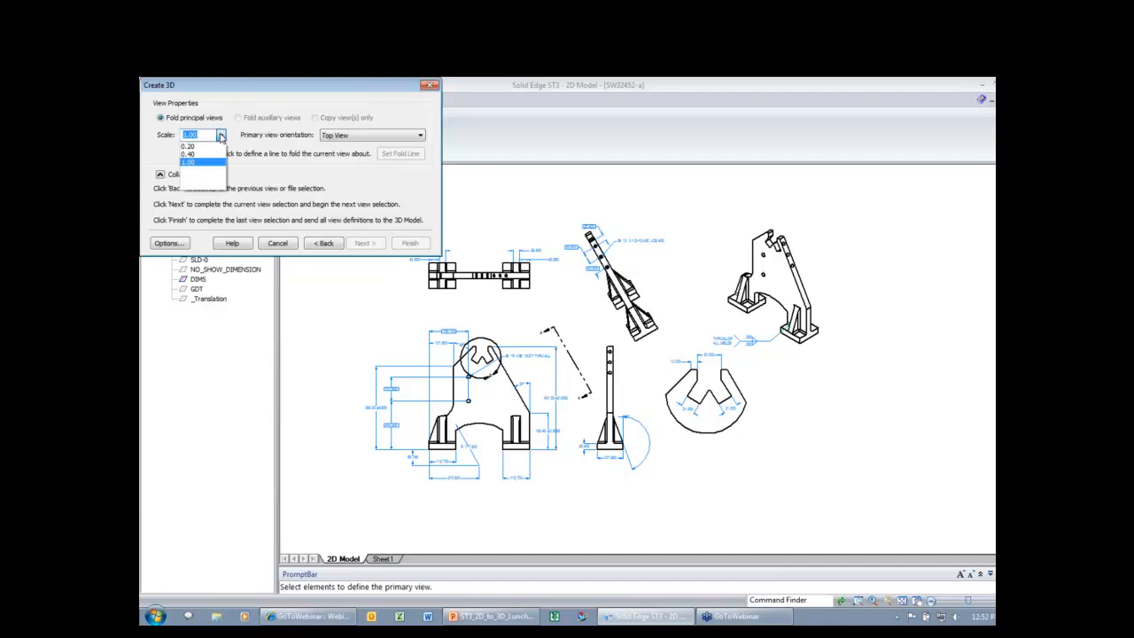
left_click(203, 147)
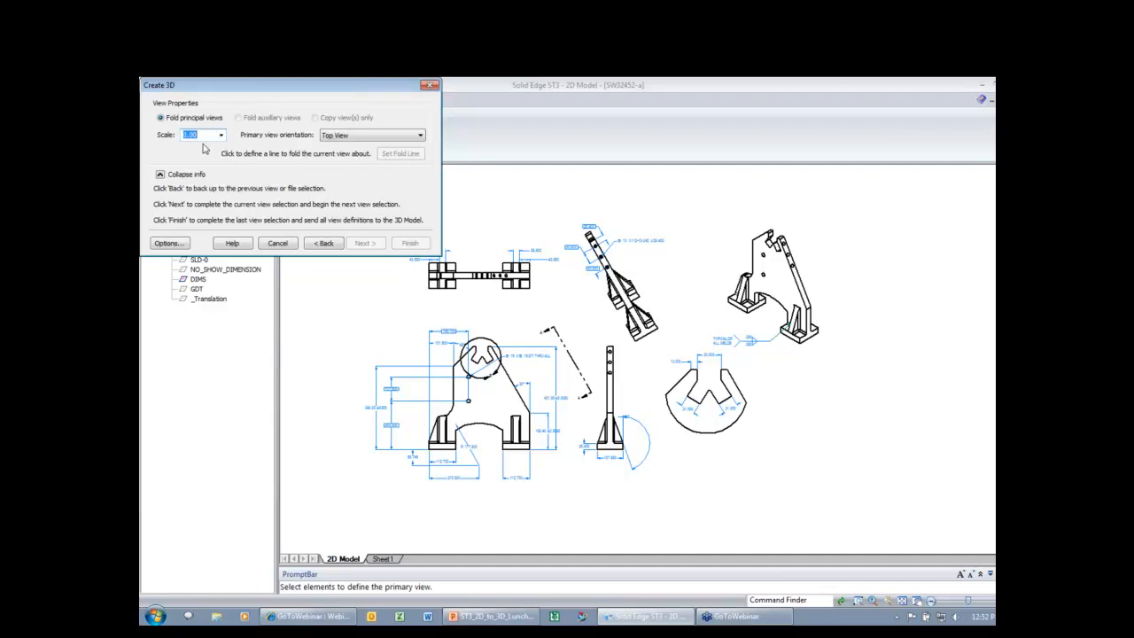
left_click(379, 138)
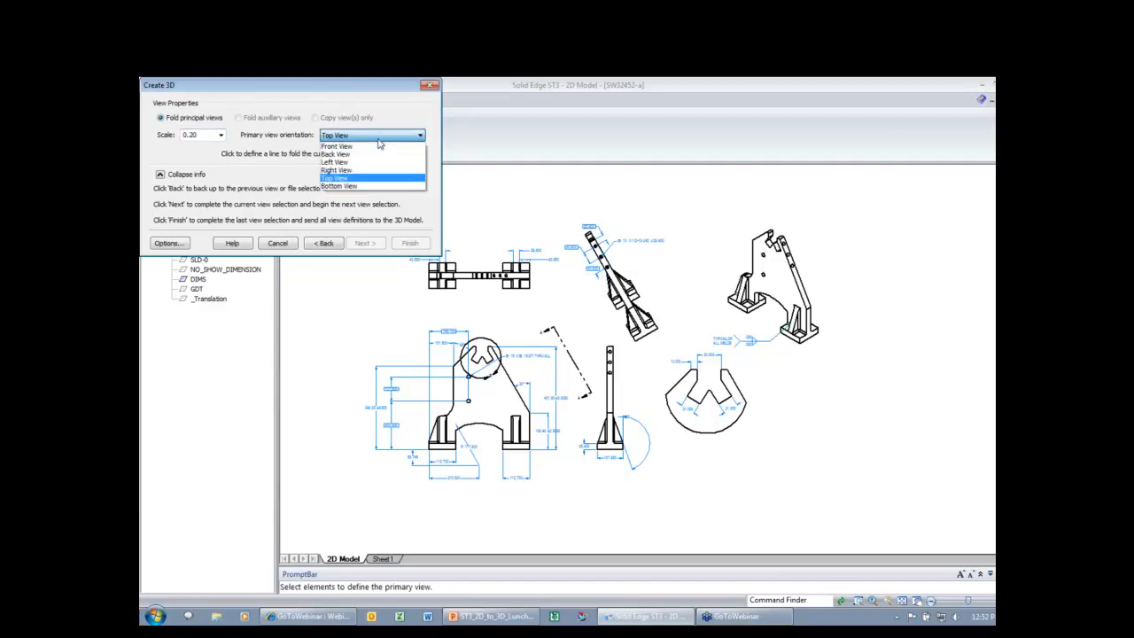
left_click(376, 147)
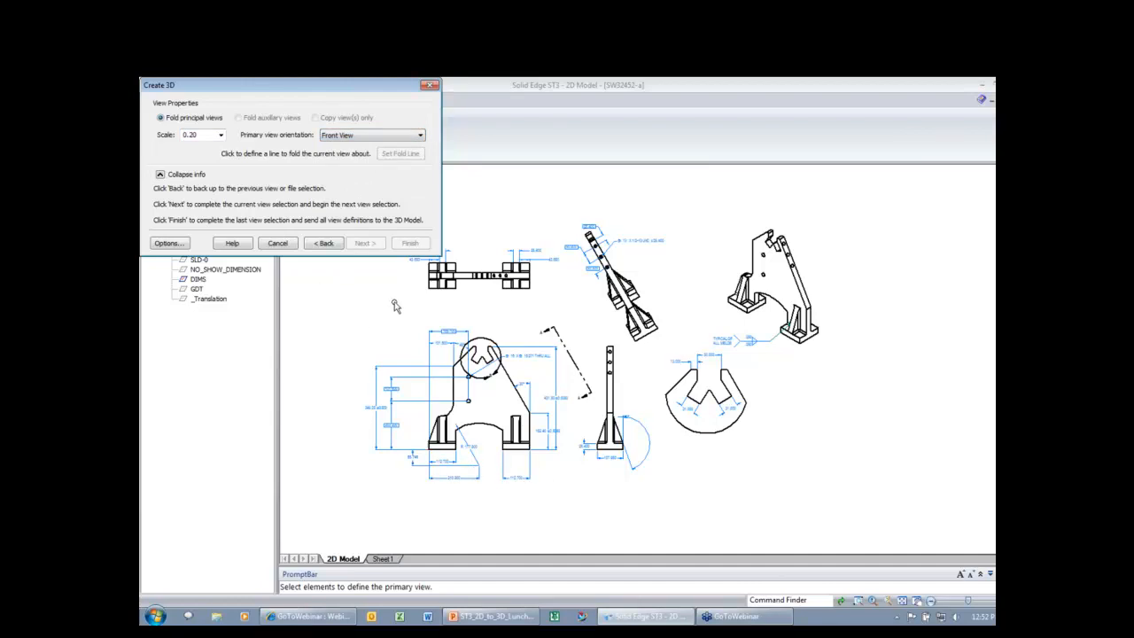
left_click_drag(333, 308, 520, 455)
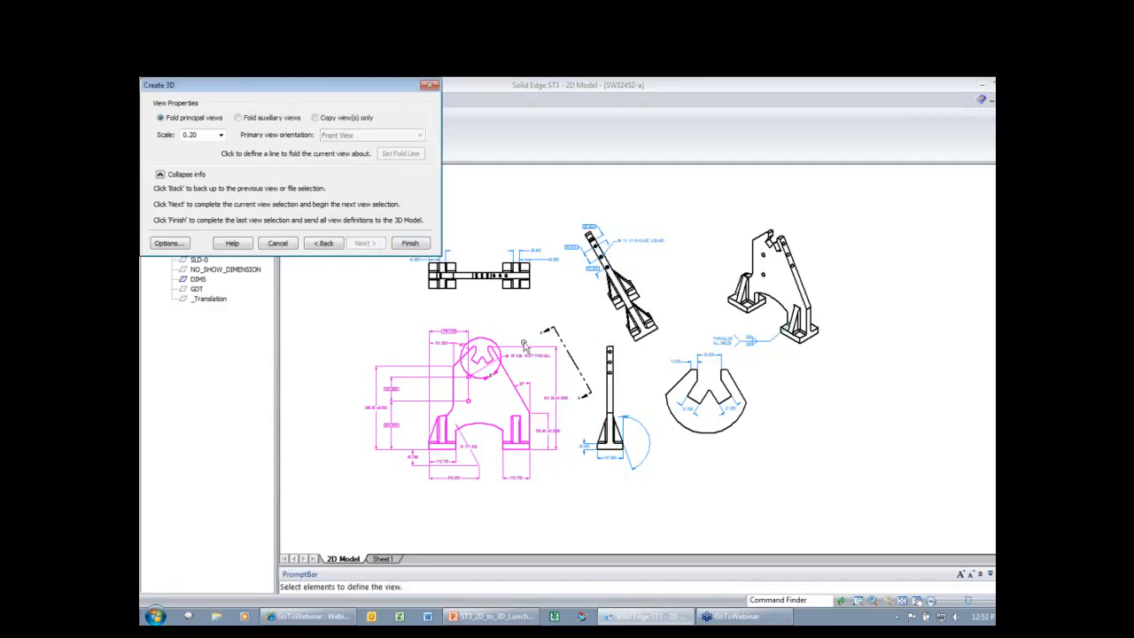
Add the side and top views with their dimensions as folded principal views, and send all views to the 3D model
left_click_drag(667, 493, 568, 354)
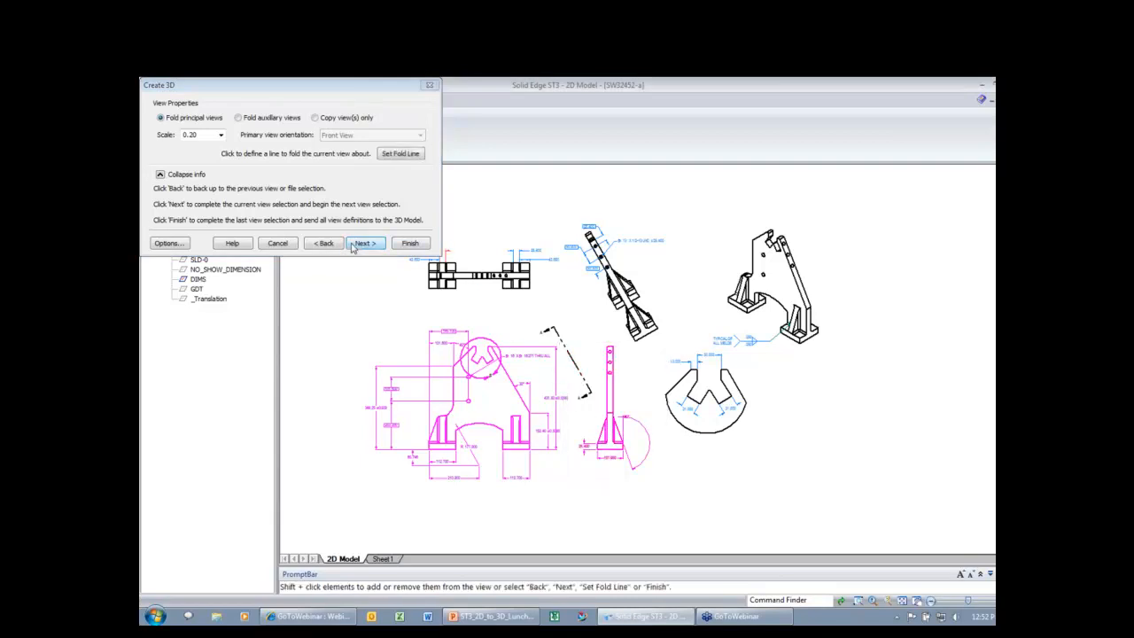
left_click(363, 244)
left_click_drag(561, 312, 406, 230)
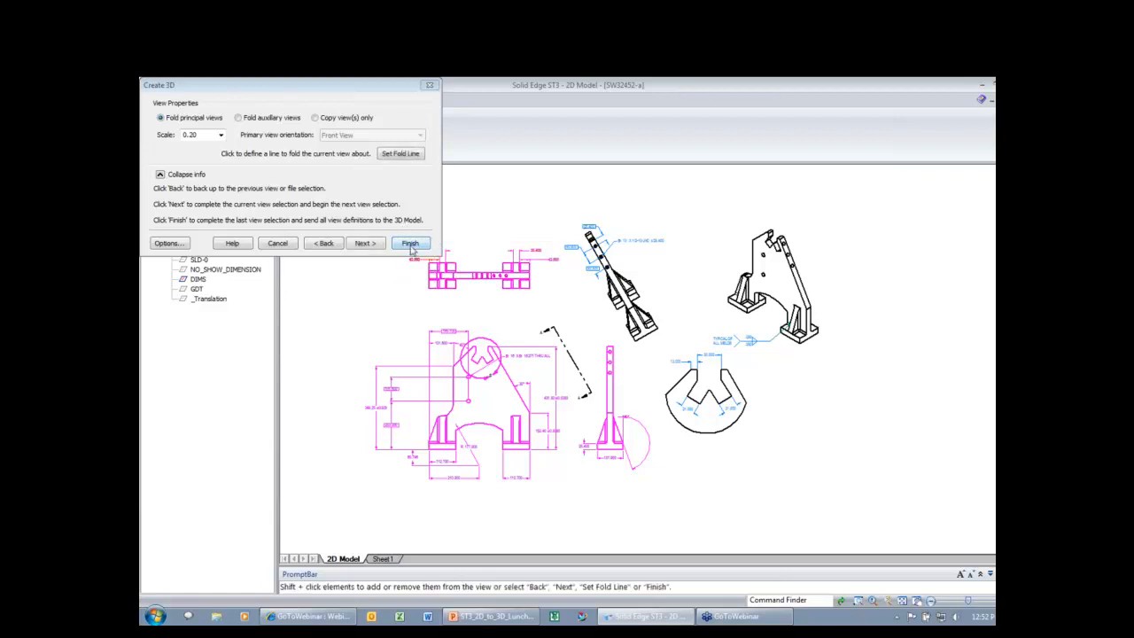
left_click(411, 244)
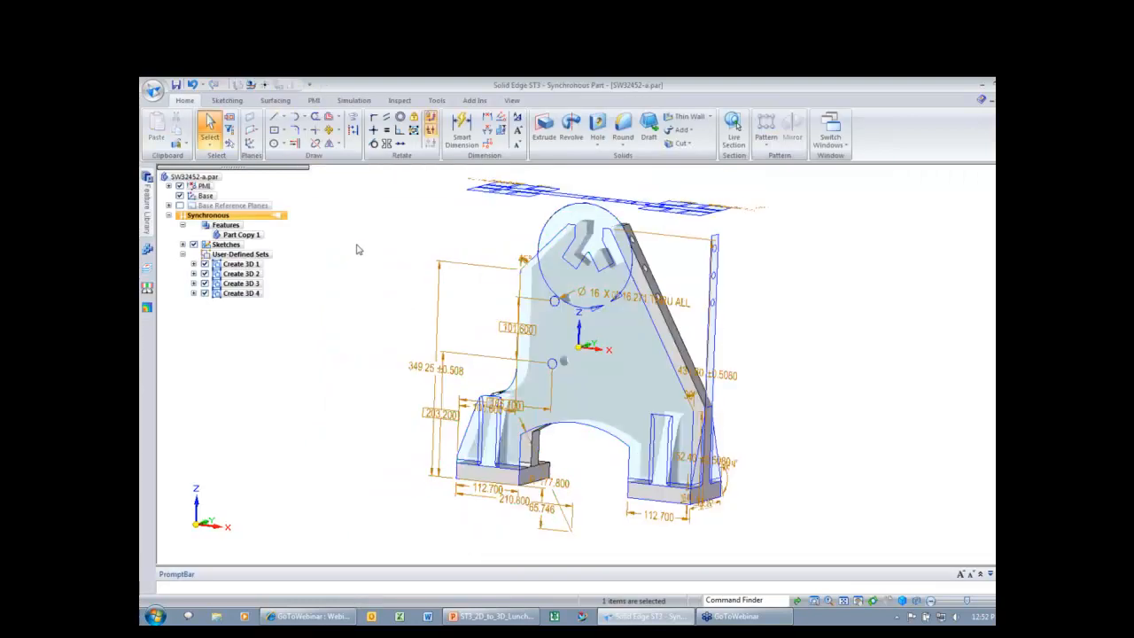
Check how the transferred sketches and dimensions line up with the part in front, top, right and isometric views
middle_click_drag(826, 412, 806, 285)
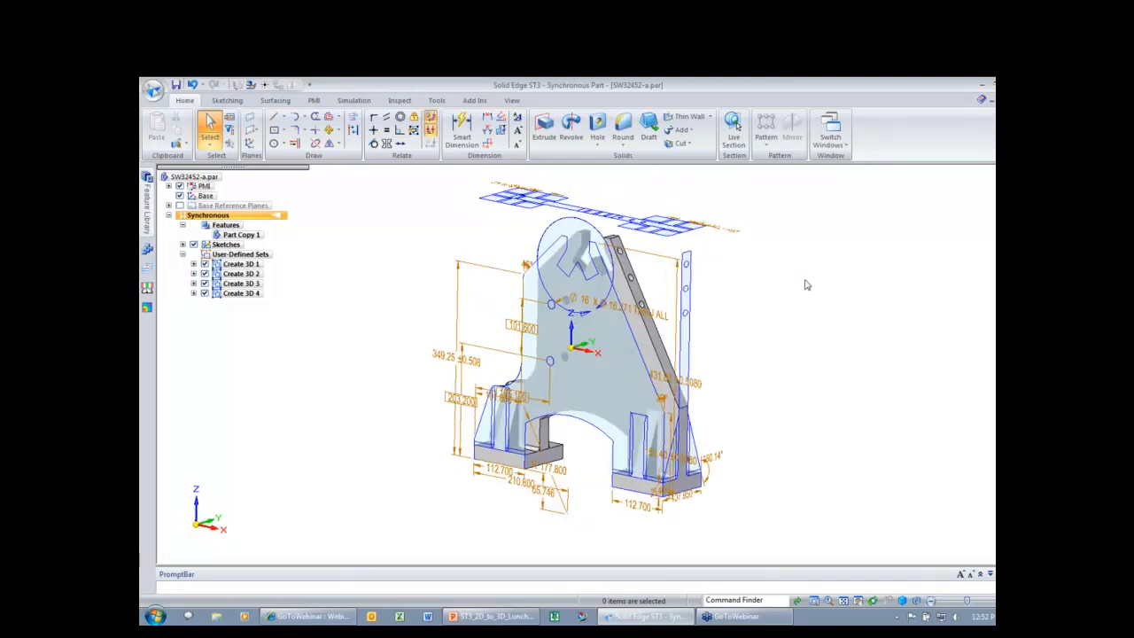
key("ctrl+f")
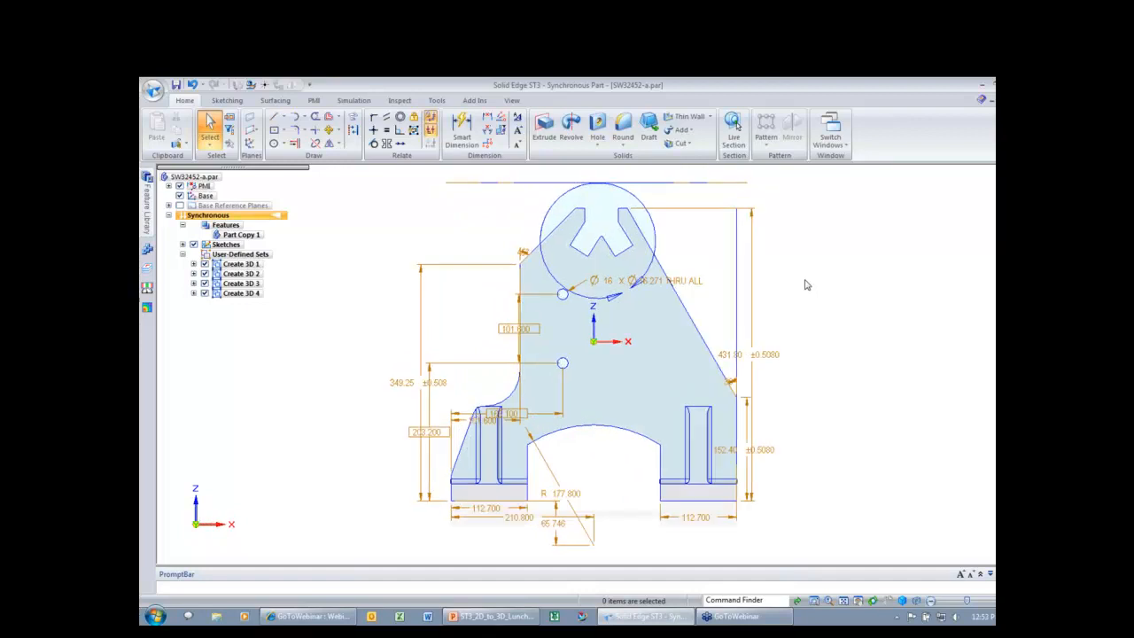
key("ctrl+t")
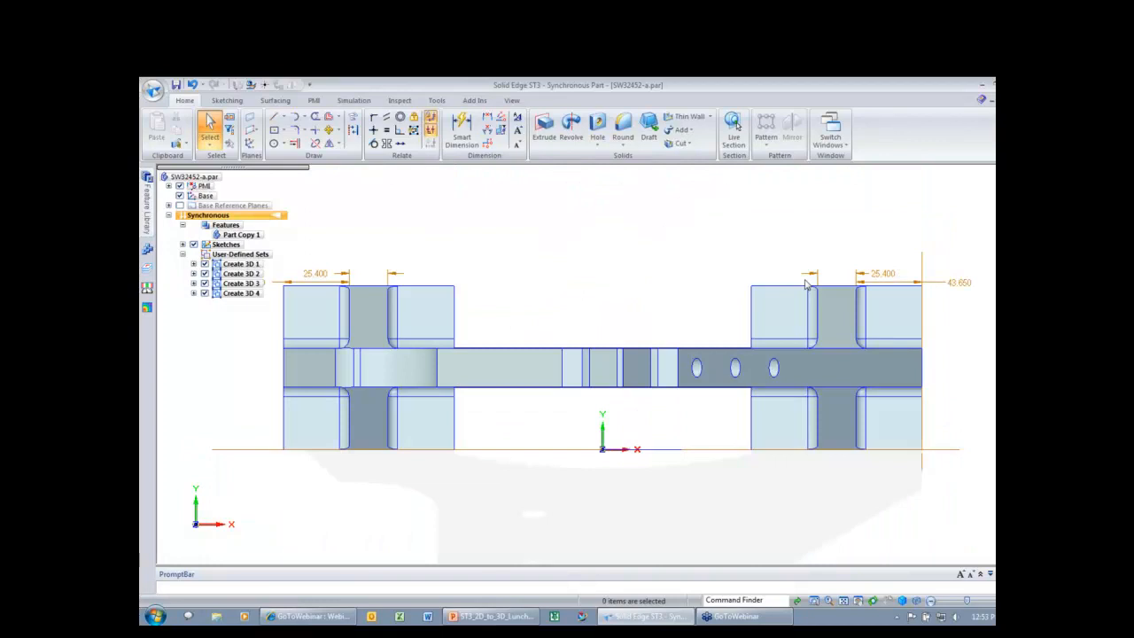
key("ctrl+r")
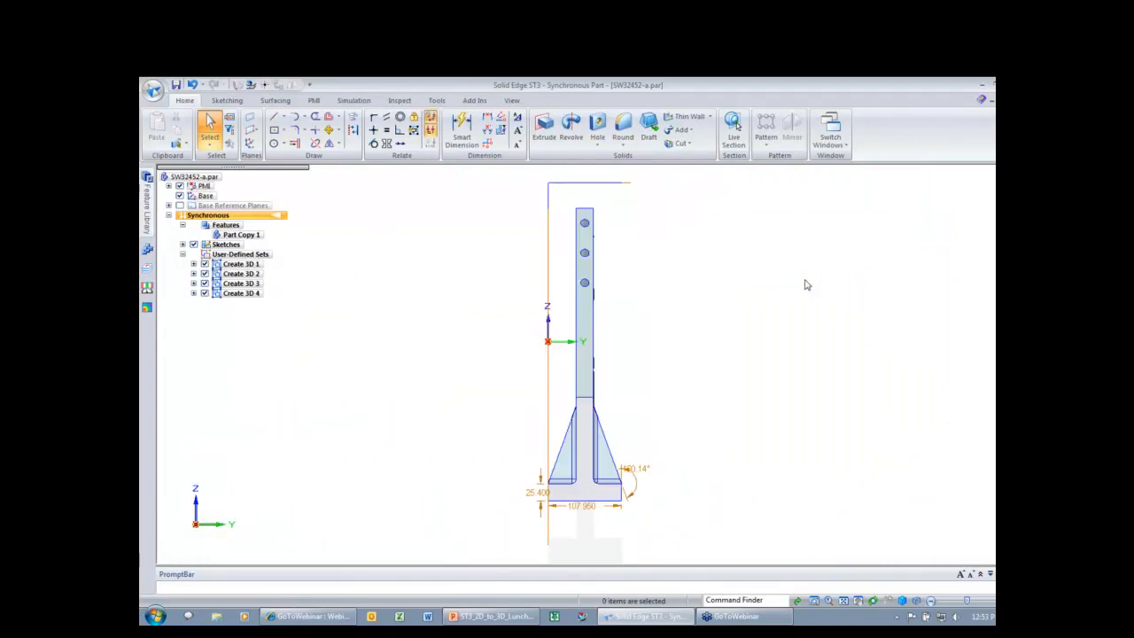
key("ctrl+i")
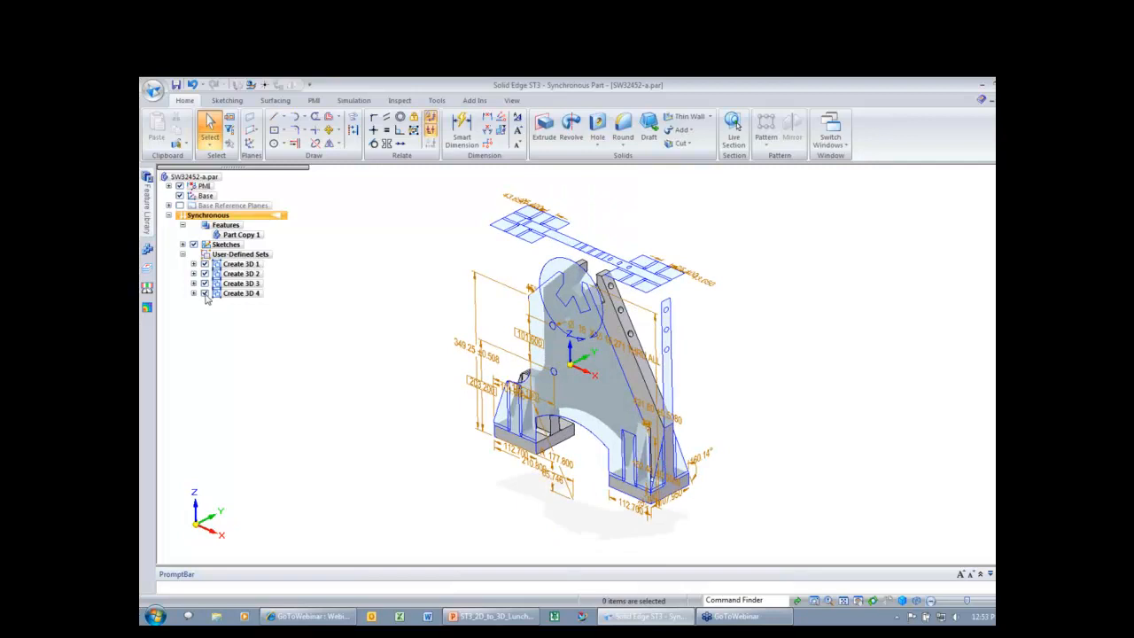
Show only the front view set Create 3D 1 and attach its PMI dimensions to the part geometry
left_click(205, 294)
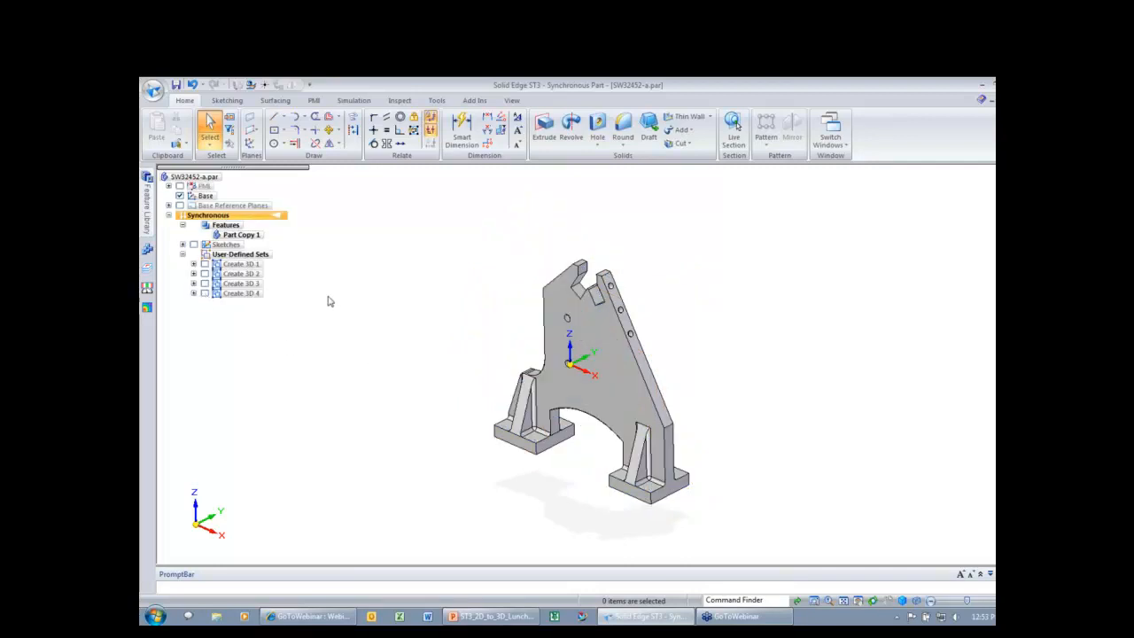
left_click(205, 264)
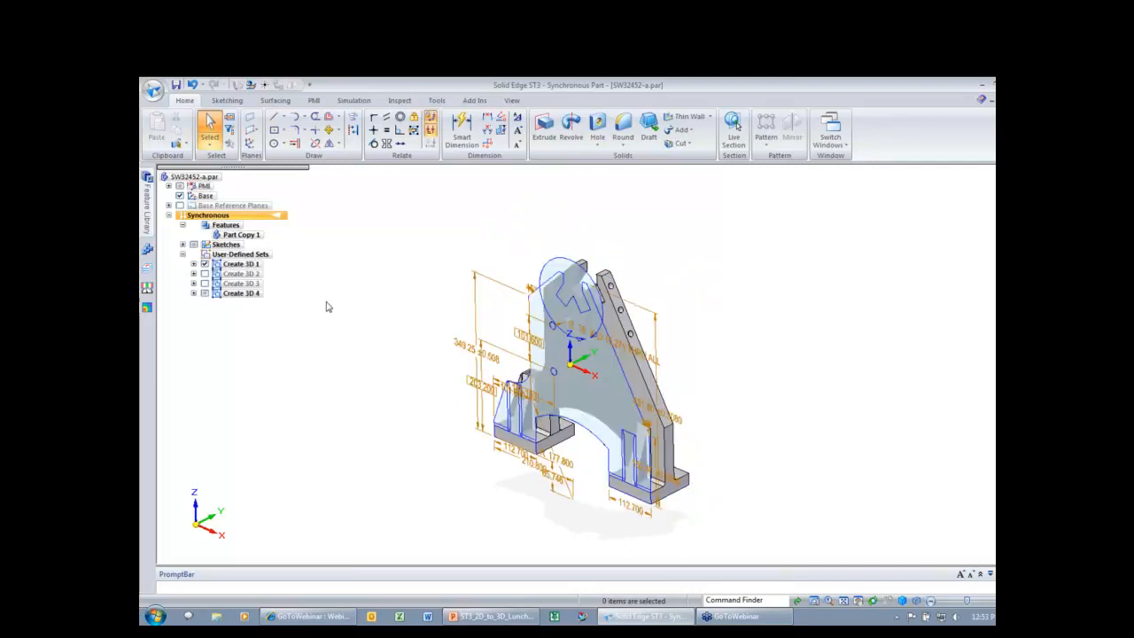
middle_click_drag(327, 302, 327, 302)
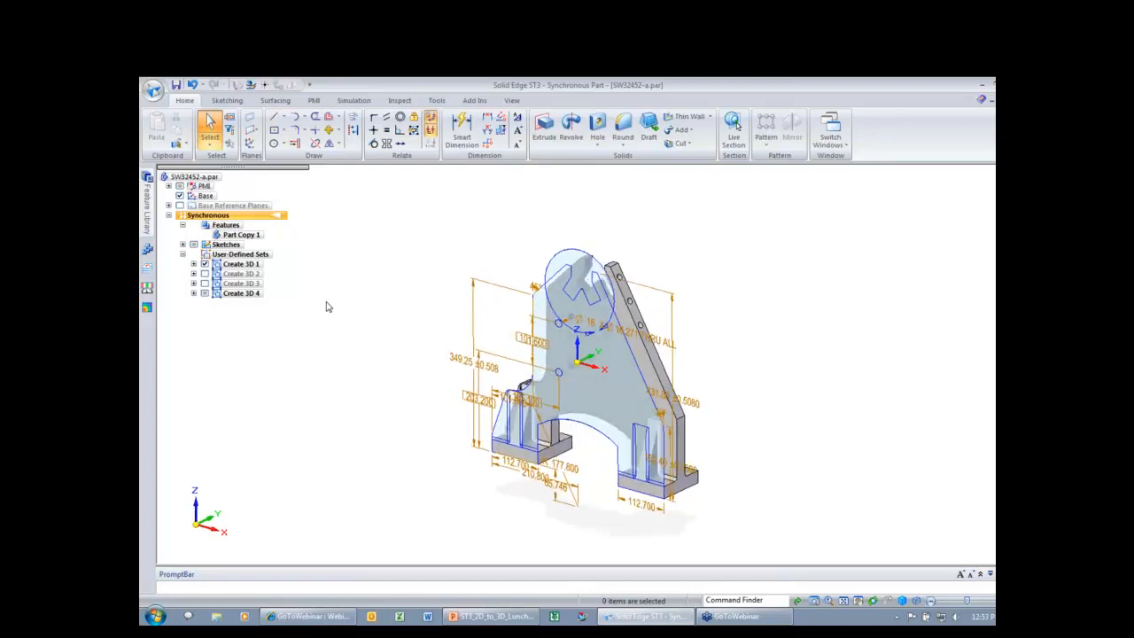
left_click(253, 266)
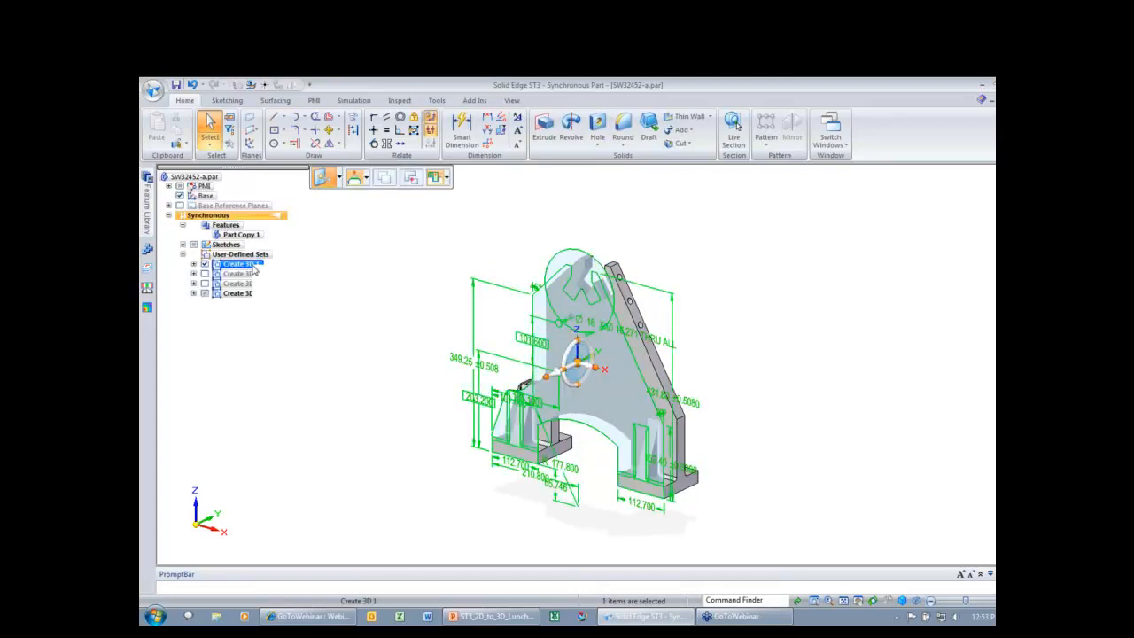
right_click(253, 265)
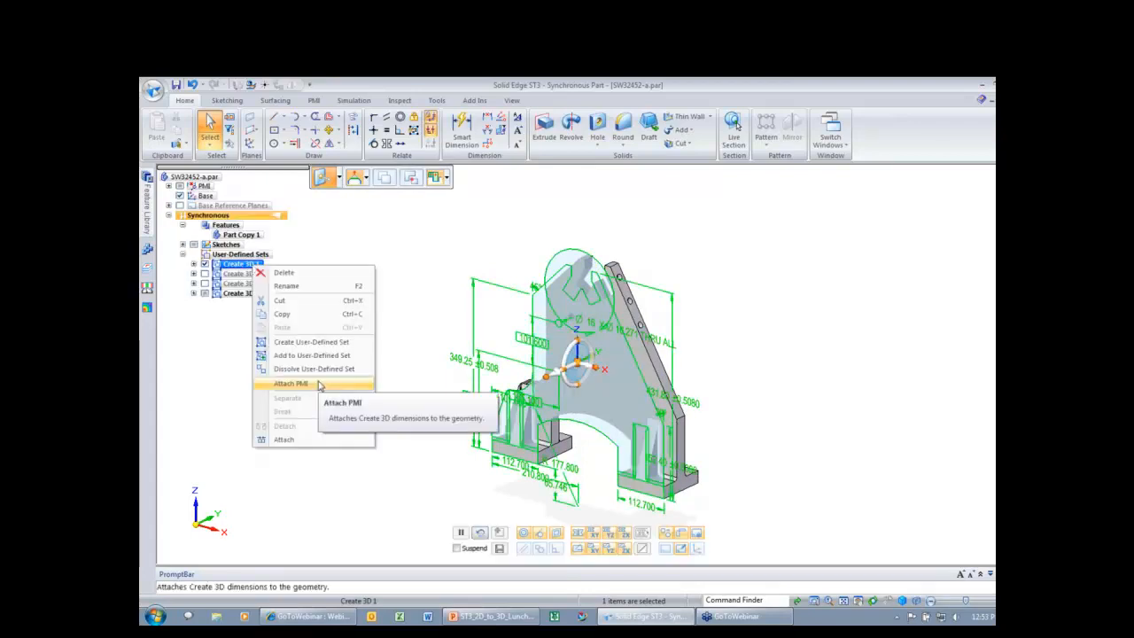
left_click(319, 384)
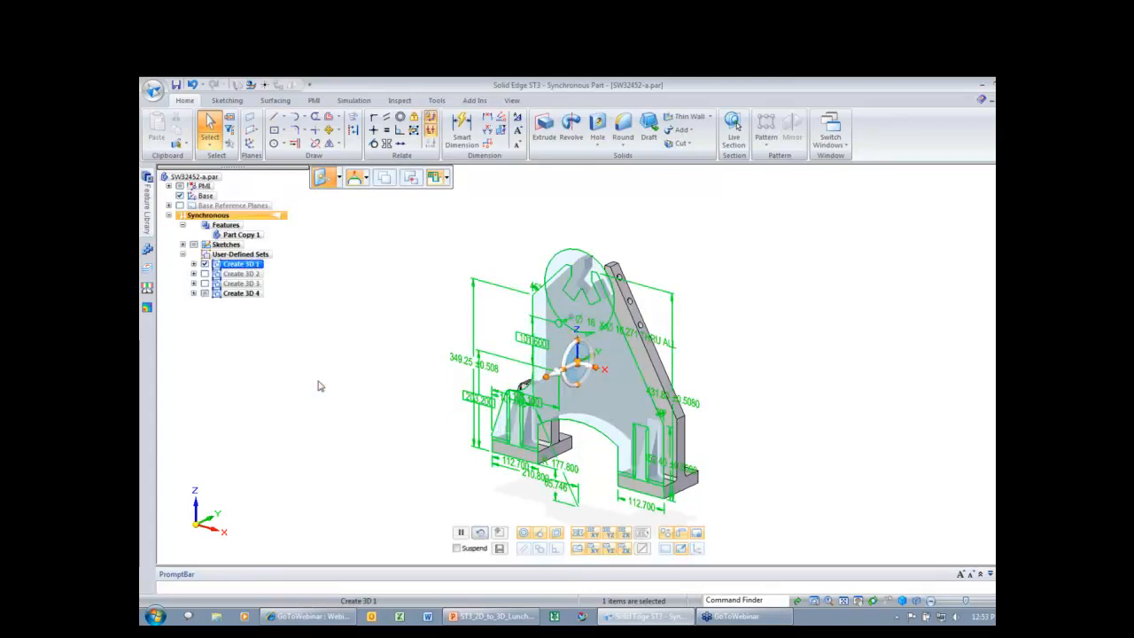
left_click(366, 343)
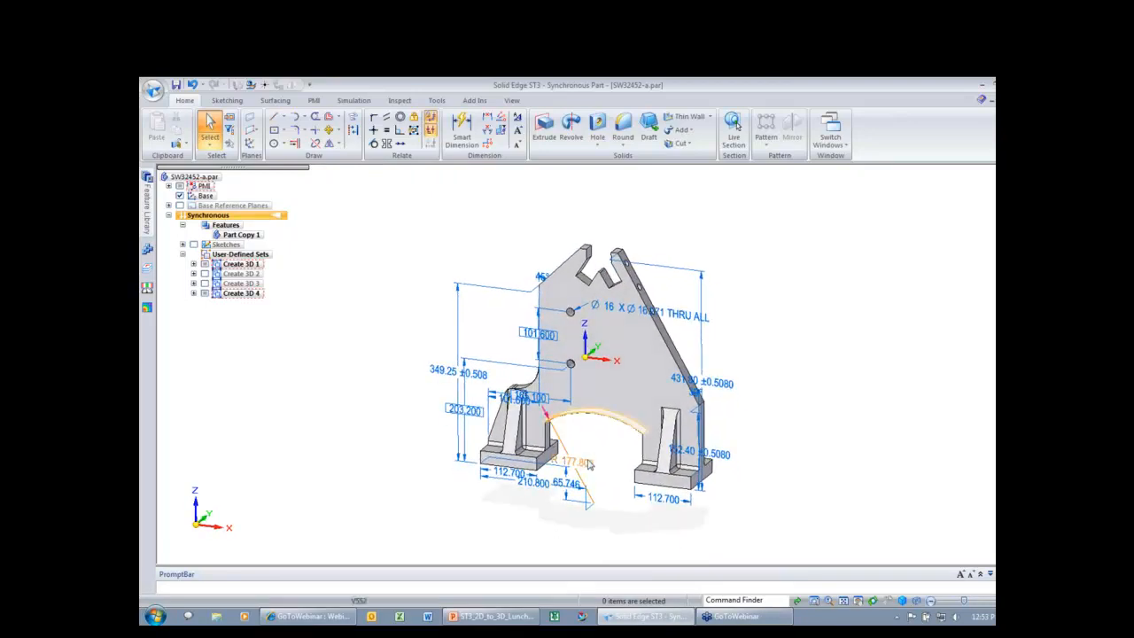
Set the radius of the arched cutout at the plate's lower edge to 160 mm
left_click(592, 463)
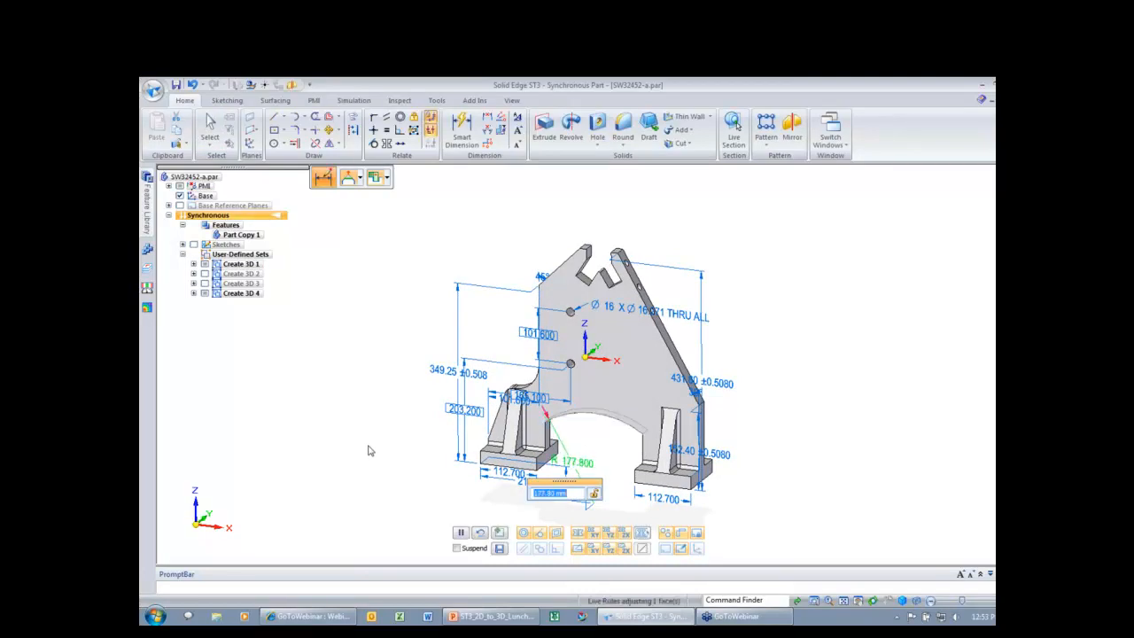
type("160")
key("Return")
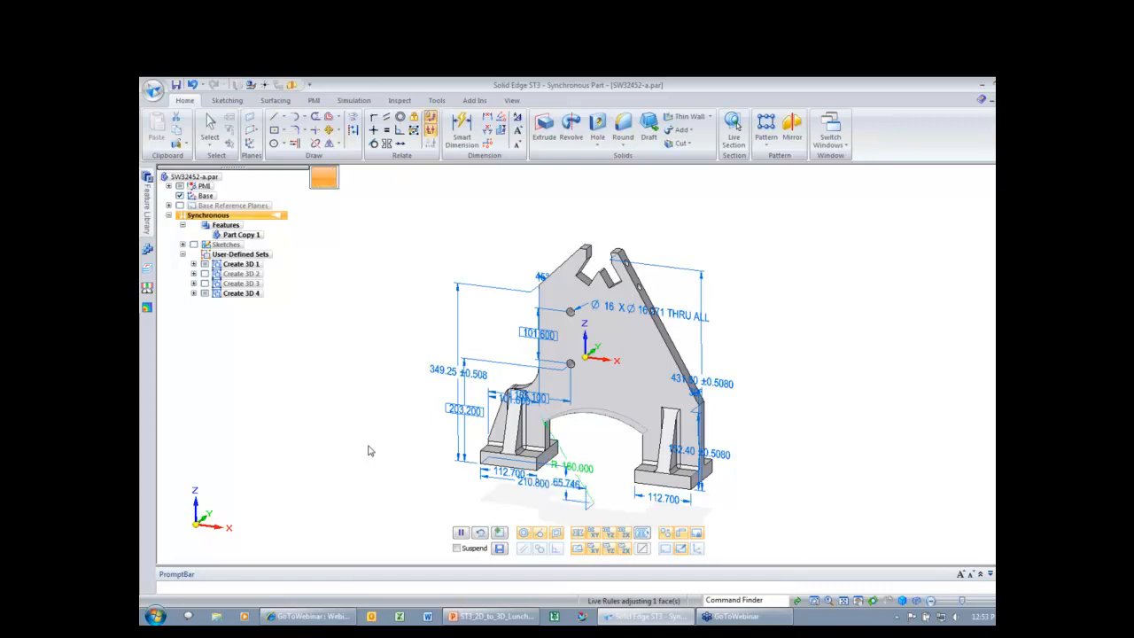
key("Escape")
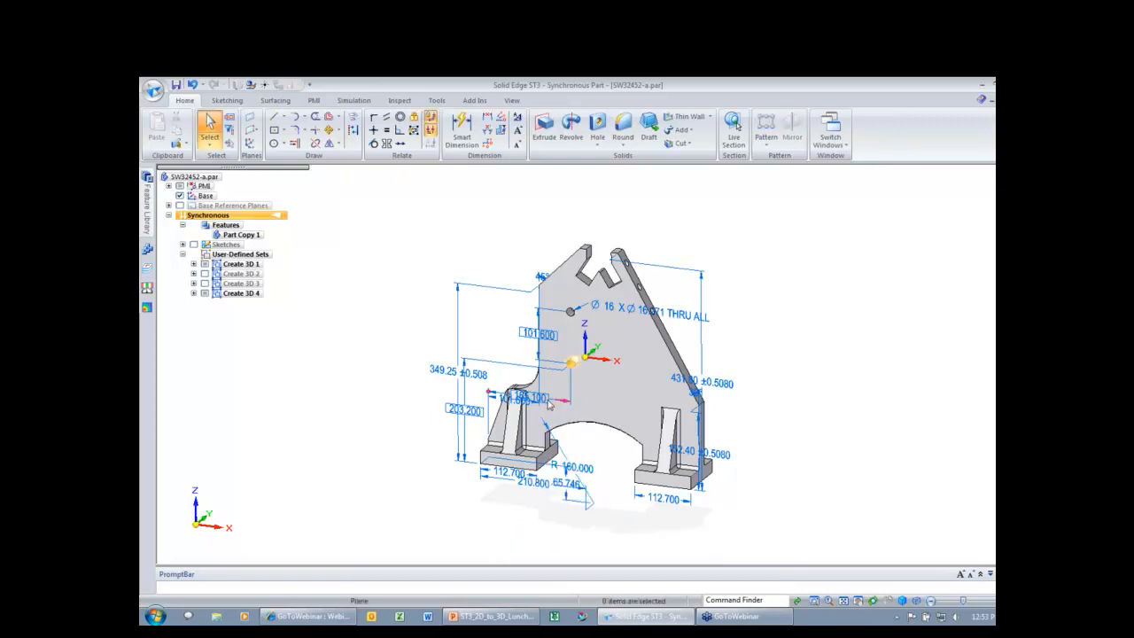
Preview different horizontal positions for the two plate holes through their PMI dimension, and set the distance to 200 mm
left_click(539, 398)
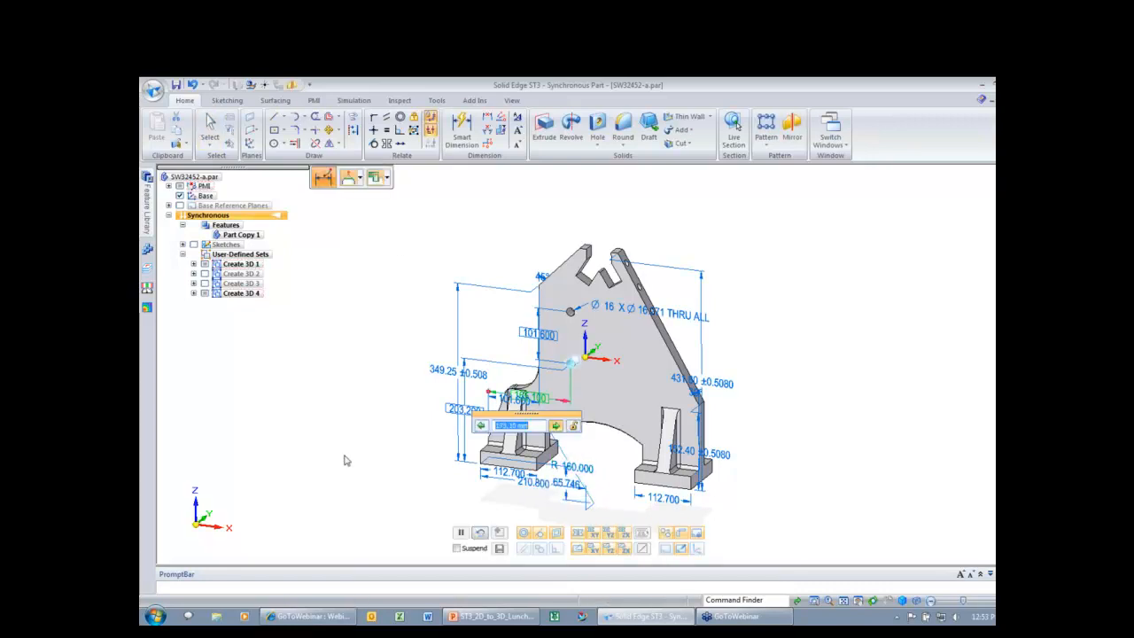
scroll(346, 460, "up", 10)
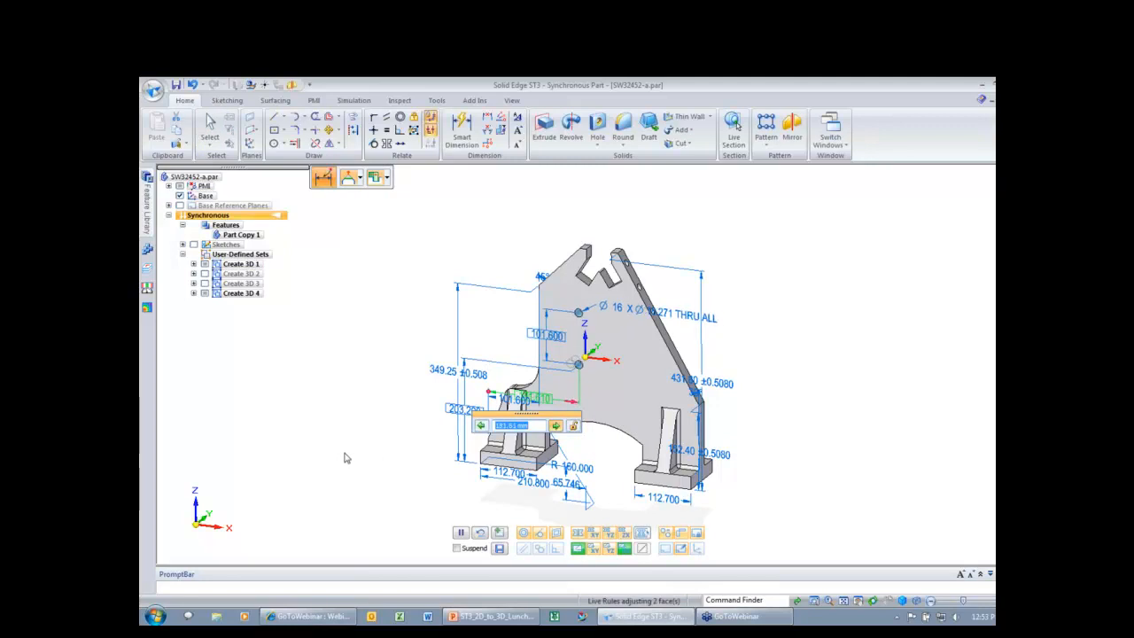
scroll(347, 459, "up", 1)
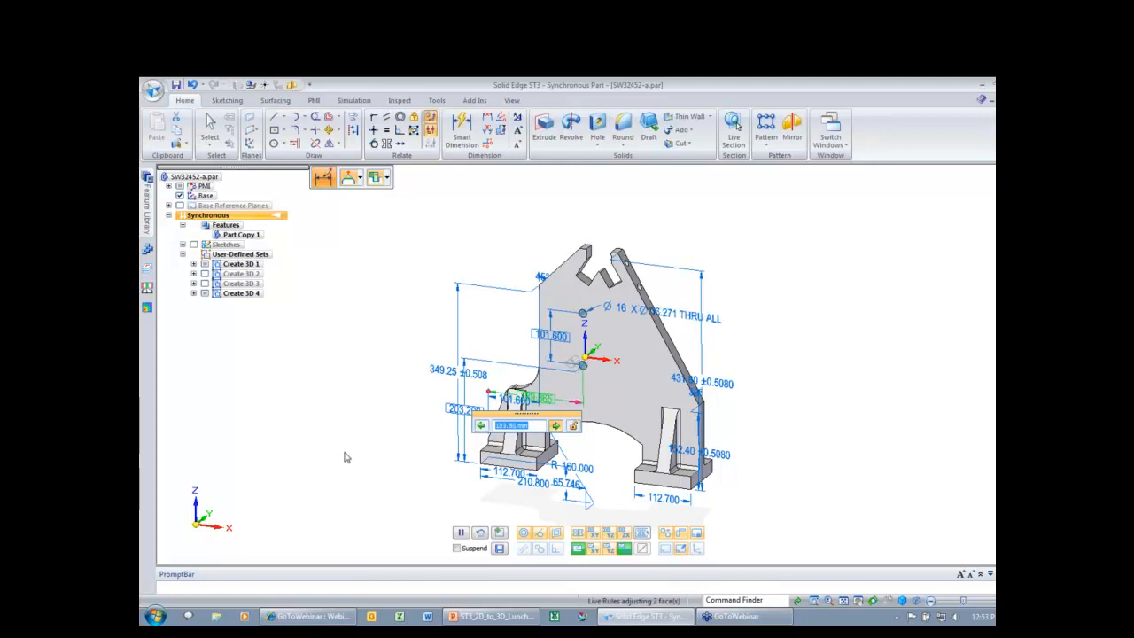
type("200")
key("Return")
Show set Create 3D 2 instead of Create 3D 1, attach its PMI dimensions to the part, and hide the sketches
left_click(205, 265)
left_click(205, 274)
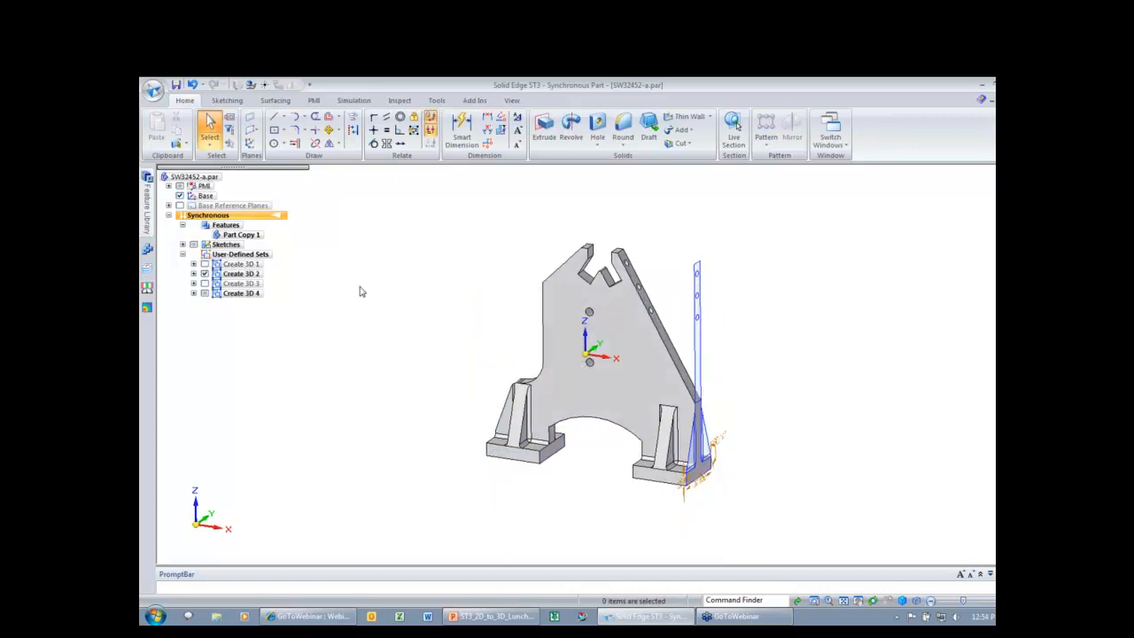
middle_click_drag(361, 291, 310, 297)
left_click(258, 276)
right_click(259, 277)
left_click(308, 321)
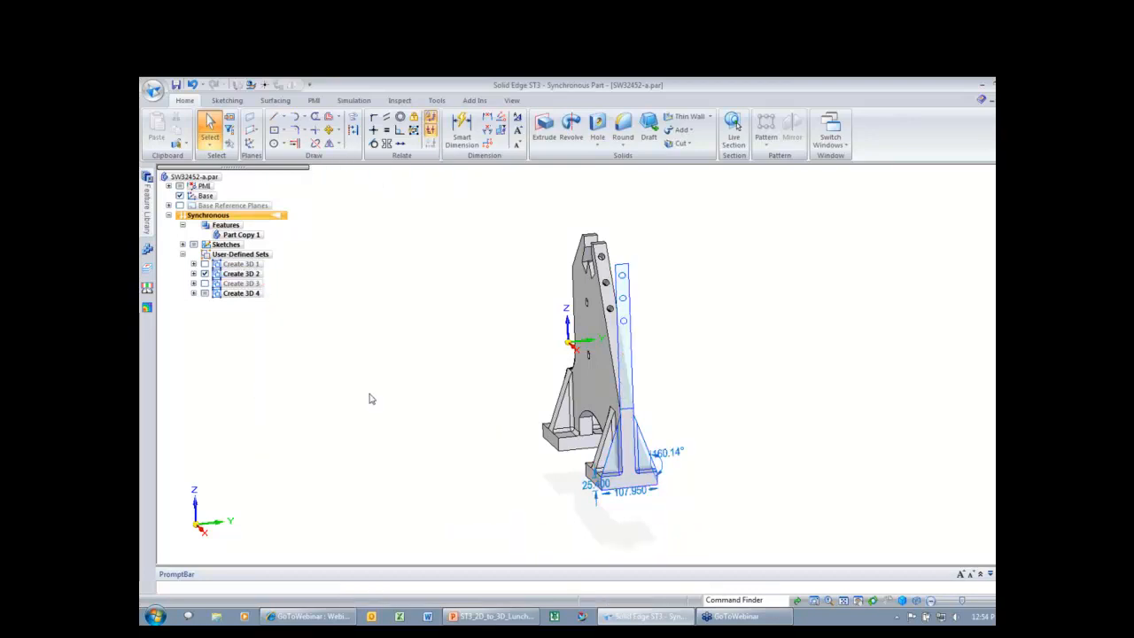
middle_click_drag(372, 399, 383, 401)
left_click(194, 245)
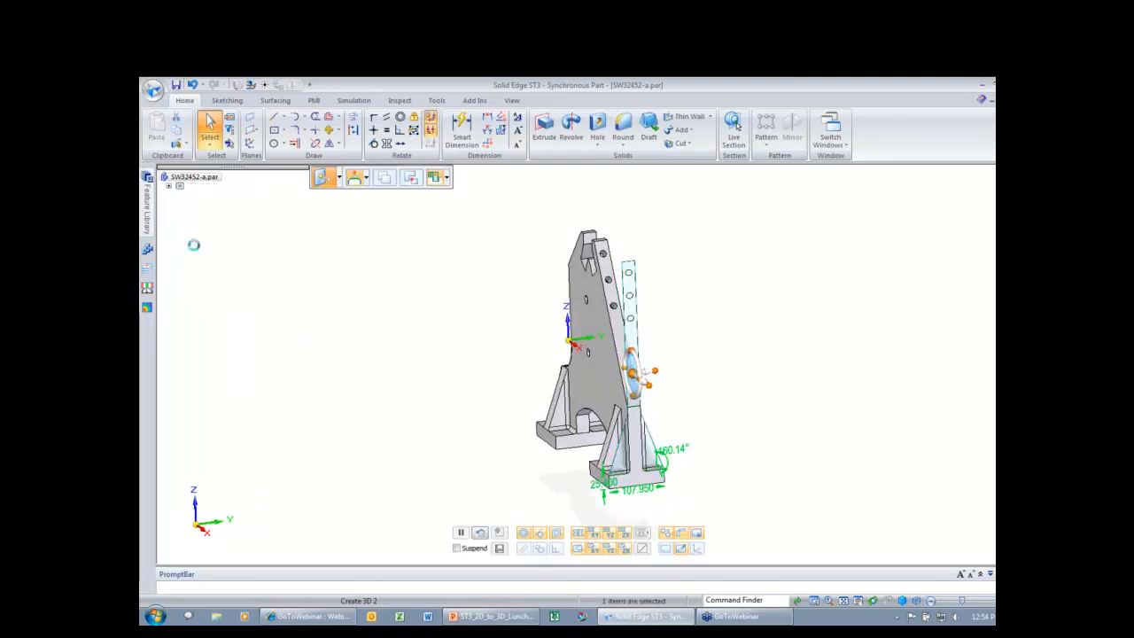
key("Escape")
Set the thickness of the base feet to 35 mm through the side view's PMI dimension
middle_click_drag(452, 425, 472, 429)
left_click(606, 481)
middle_click_drag(472, 483, 437, 454)
scroll(440, 457, "up", 3)
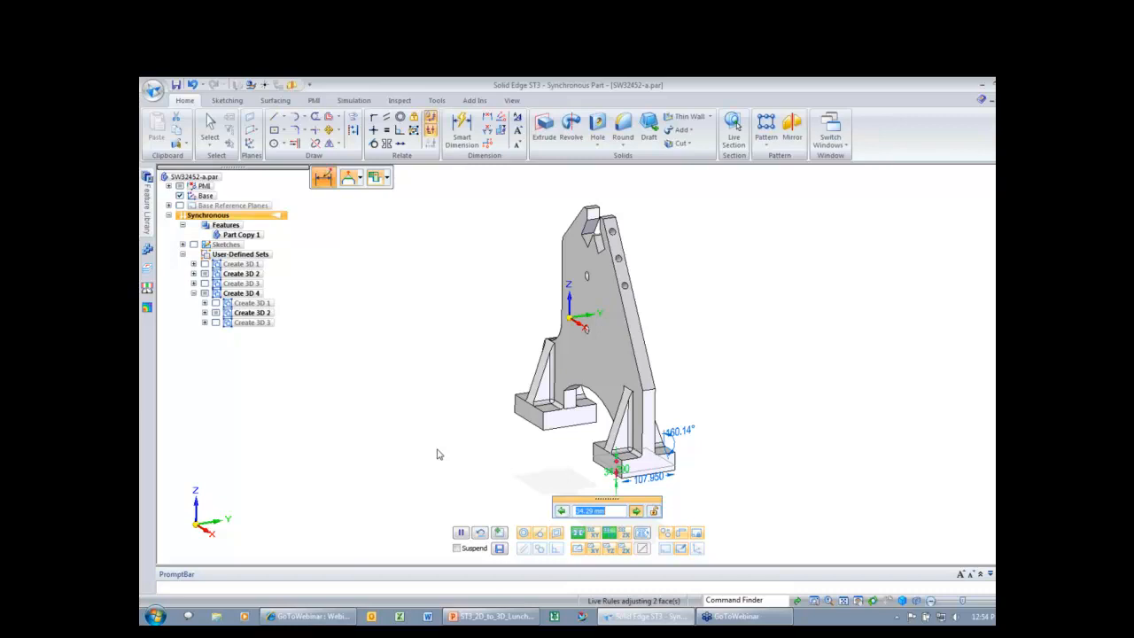
type("35")
key("Return")
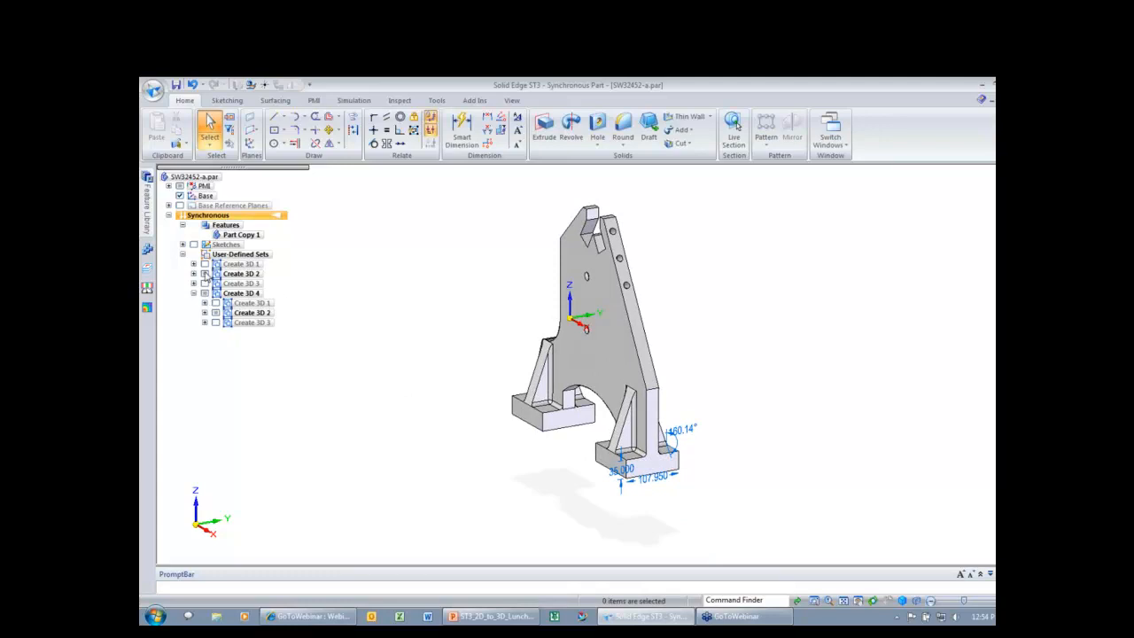
Show set Create 3D 3 instead of Create 3D 2 and attach its PMI dimensions to the part
left_click(205, 283)
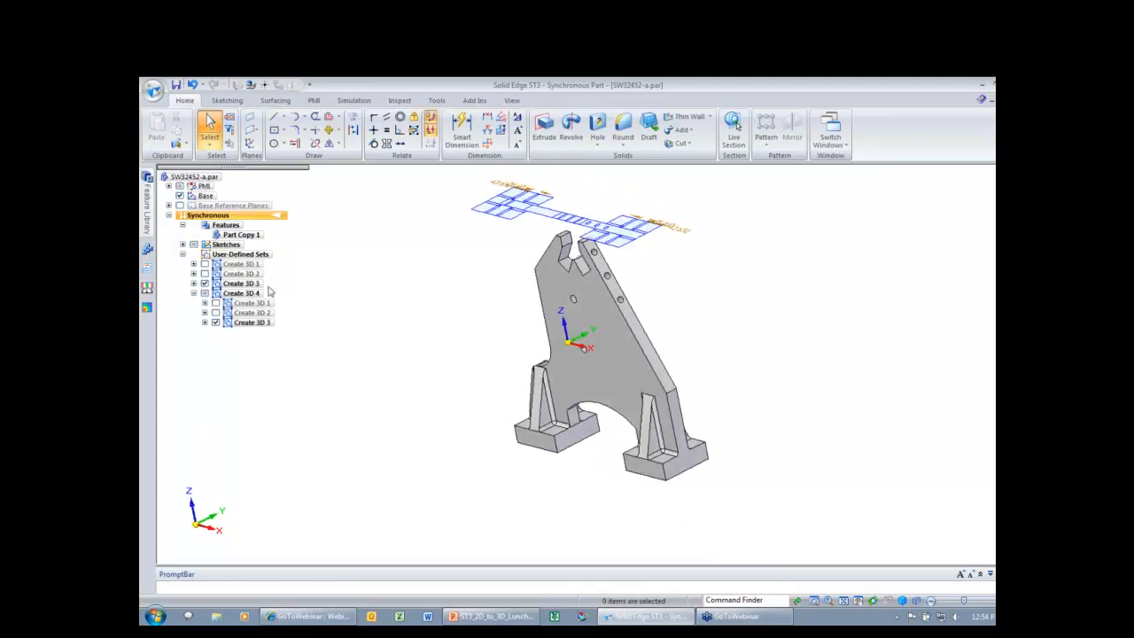
left_click(241, 283)
right_click(269, 294)
left_click(315, 415)
left_click(322, 281)
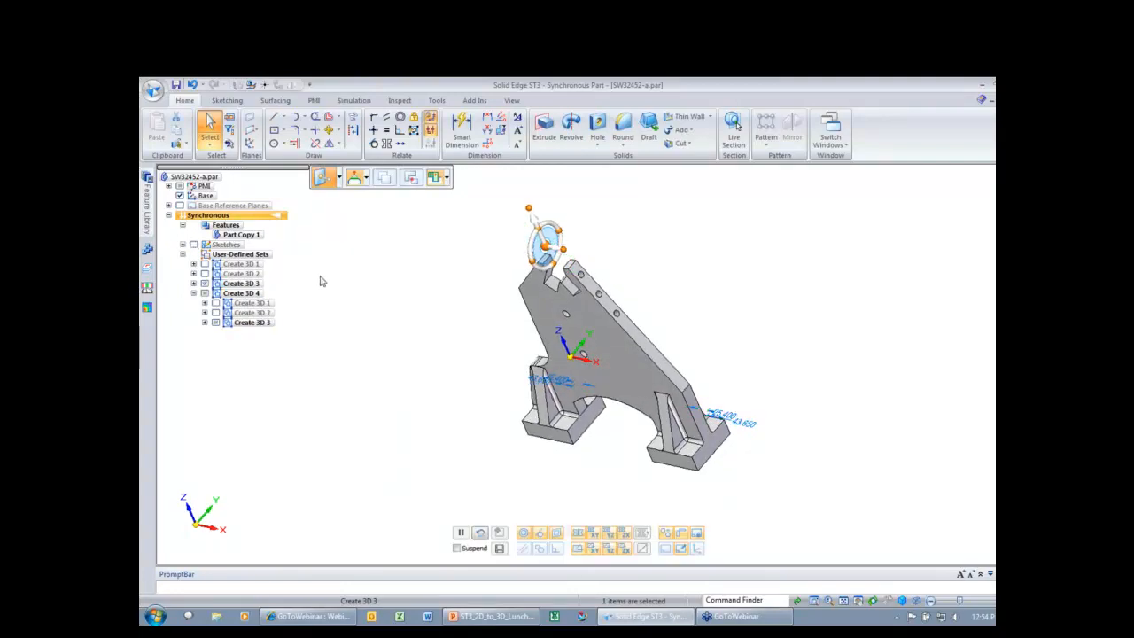
In the top view, move one rib's 25.400 thickness dimension clear of the part and lock it
key("ctrl+t")
left_click(510, 282)
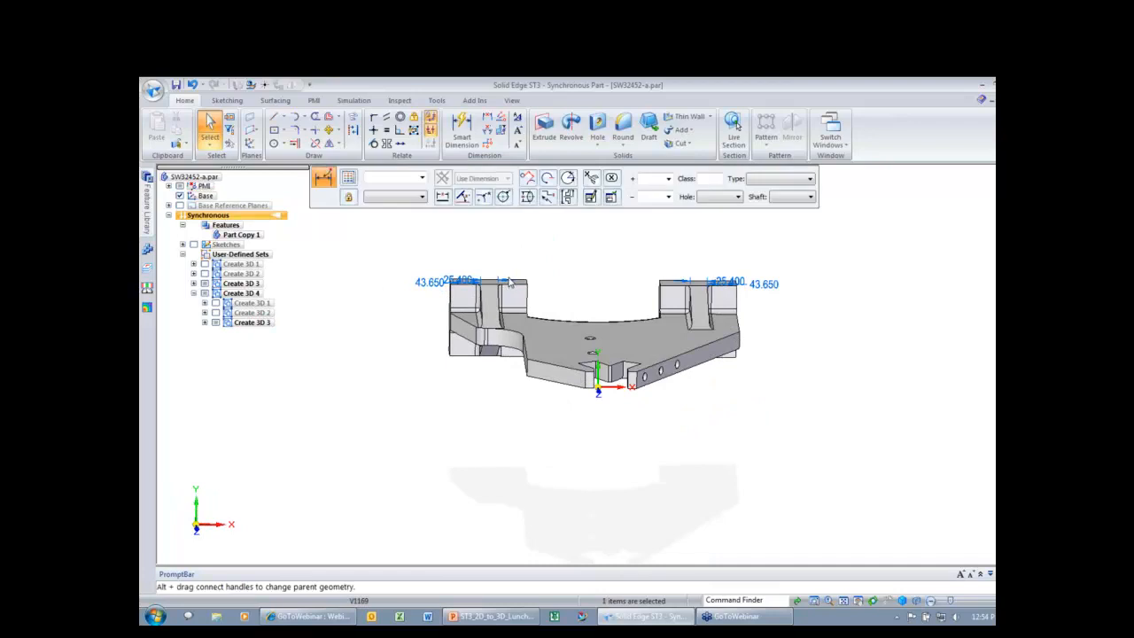
left_click_drag(509, 281, 558, 263)
key("Escape")
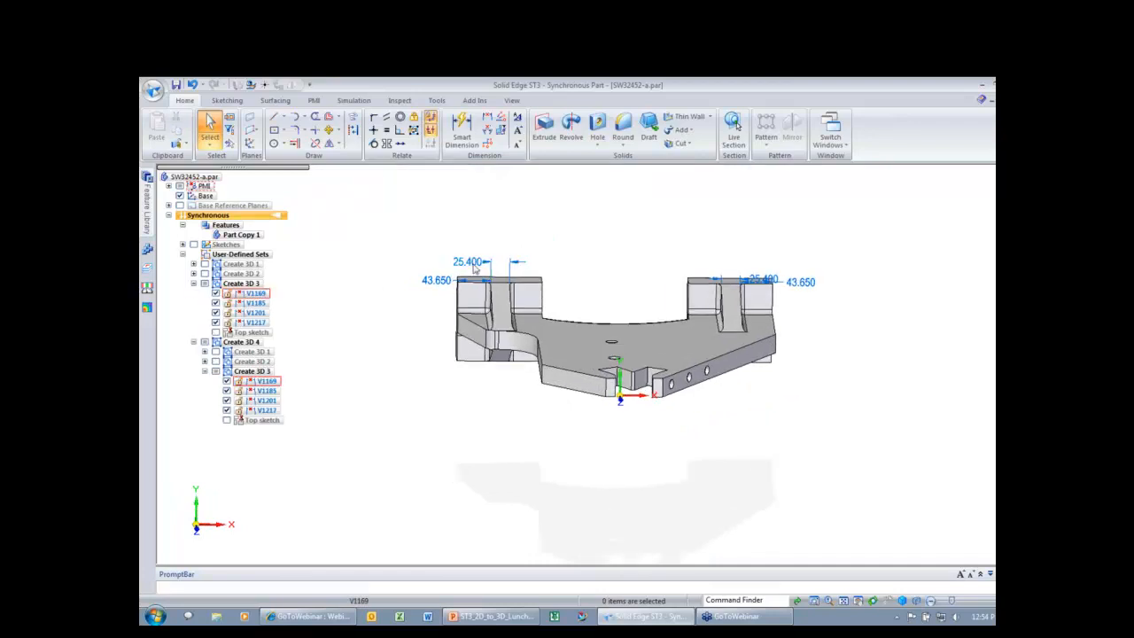
left_click(472, 263)
left_click(514, 290)
left_click(561, 251)
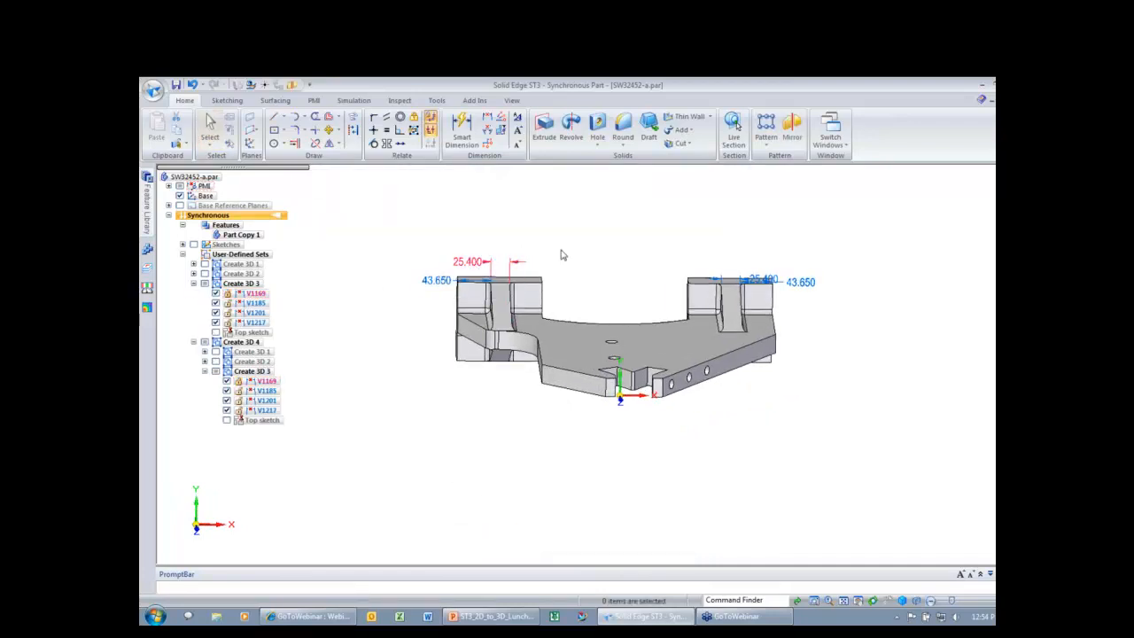
Preview different rib offsets through the 43.650 dimension beside the locked one, and set it to 50 mm
middle_click_drag(547, 262, 528, 266)
left_click(441, 282)
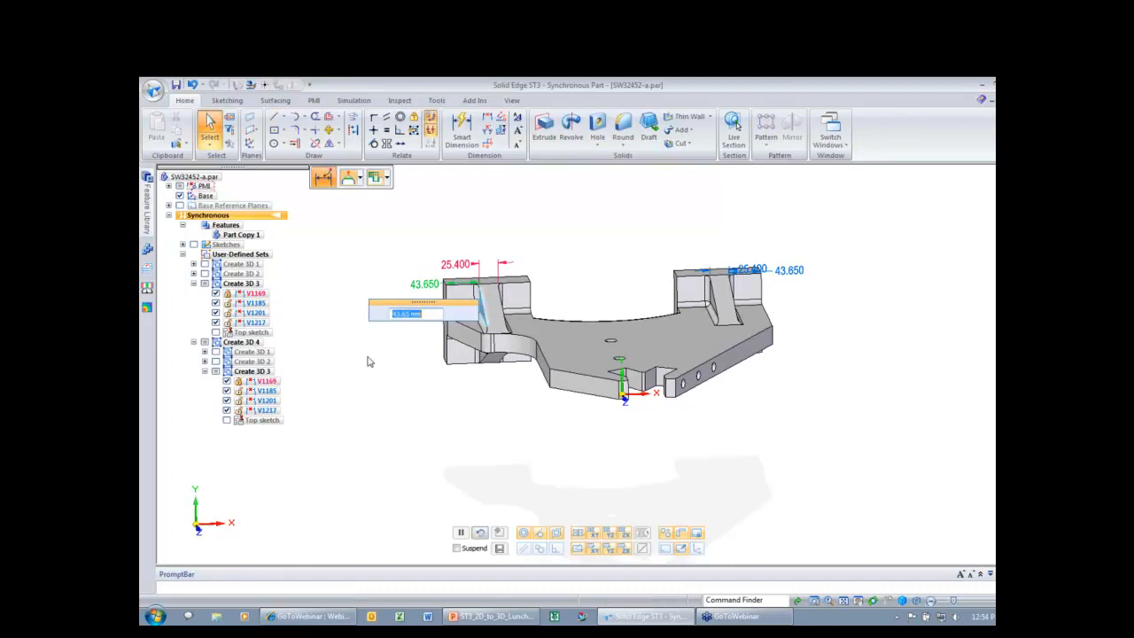
scroll(369, 362, "up", 1)
scroll(378, 383, "up", 1)
scroll(378, 382, "up", 1)
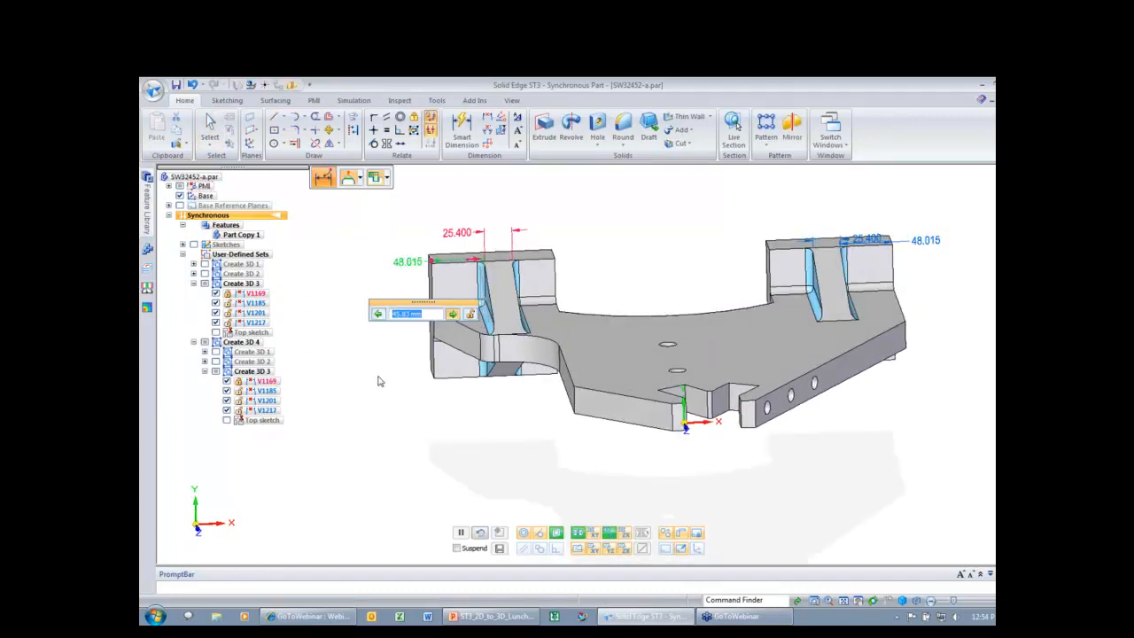
scroll(379, 381, "up", 1)
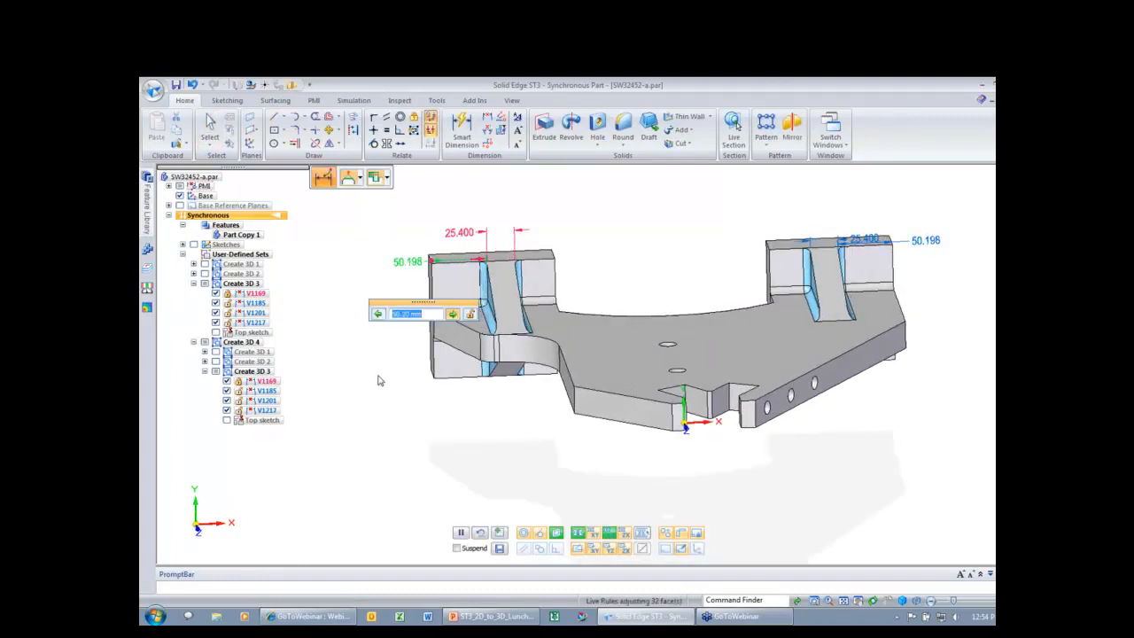
scroll(378, 382, "up", 1)
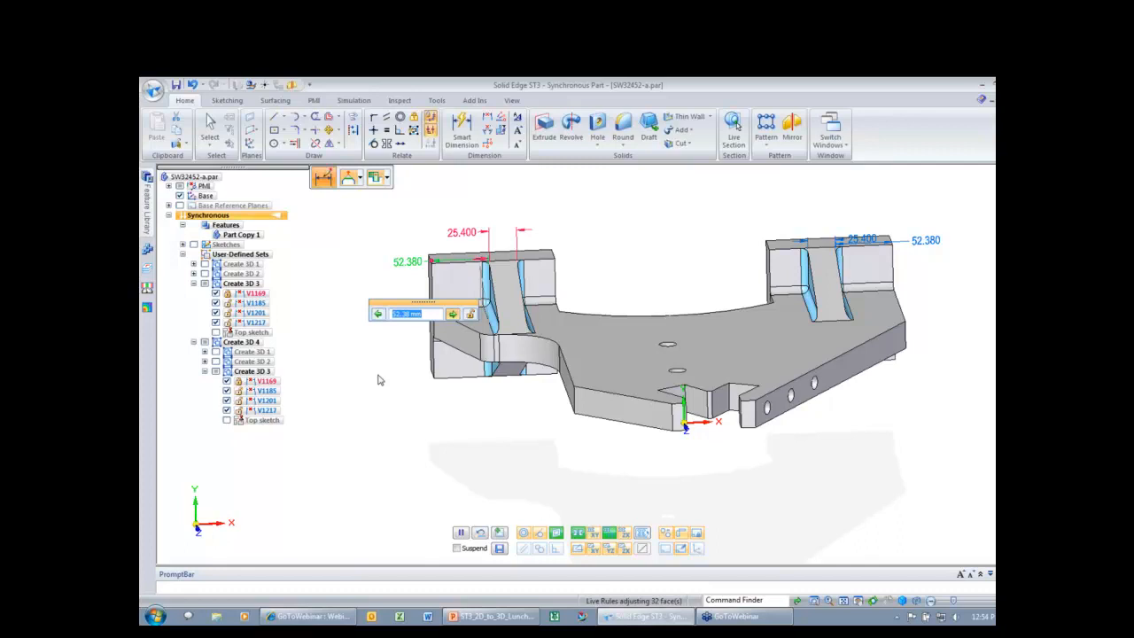
type("50")
key("Return")
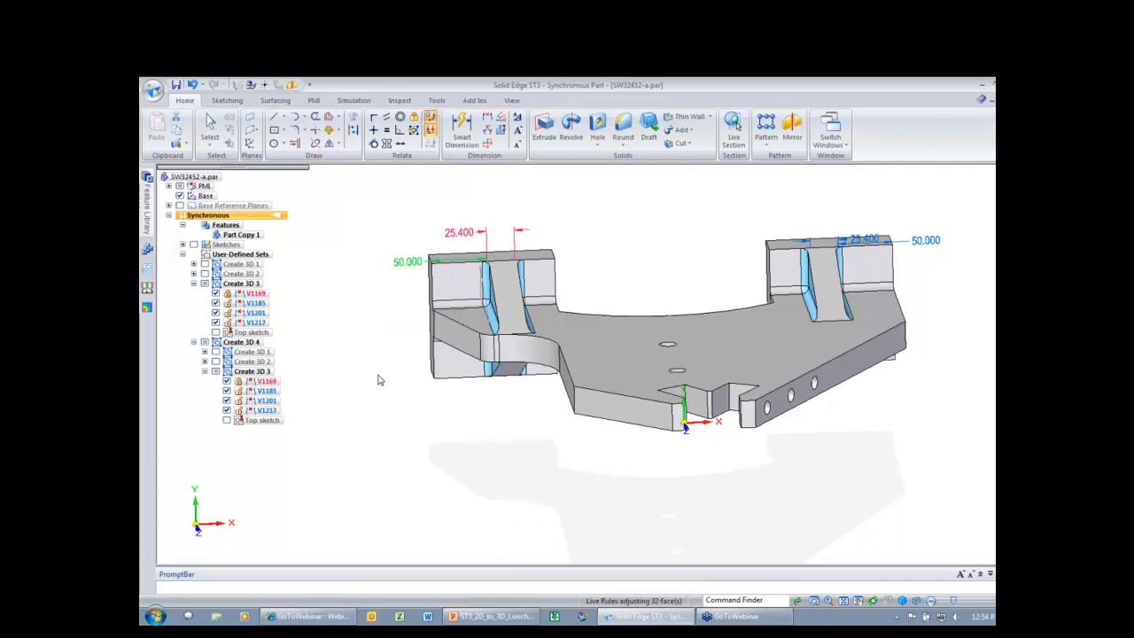
key("Escape")
Return the part to an isometric view, hide all PMI, and collapse set Create 3D 4
middle_click_drag(336, 302, 329, 241)
key("ctrl+j")
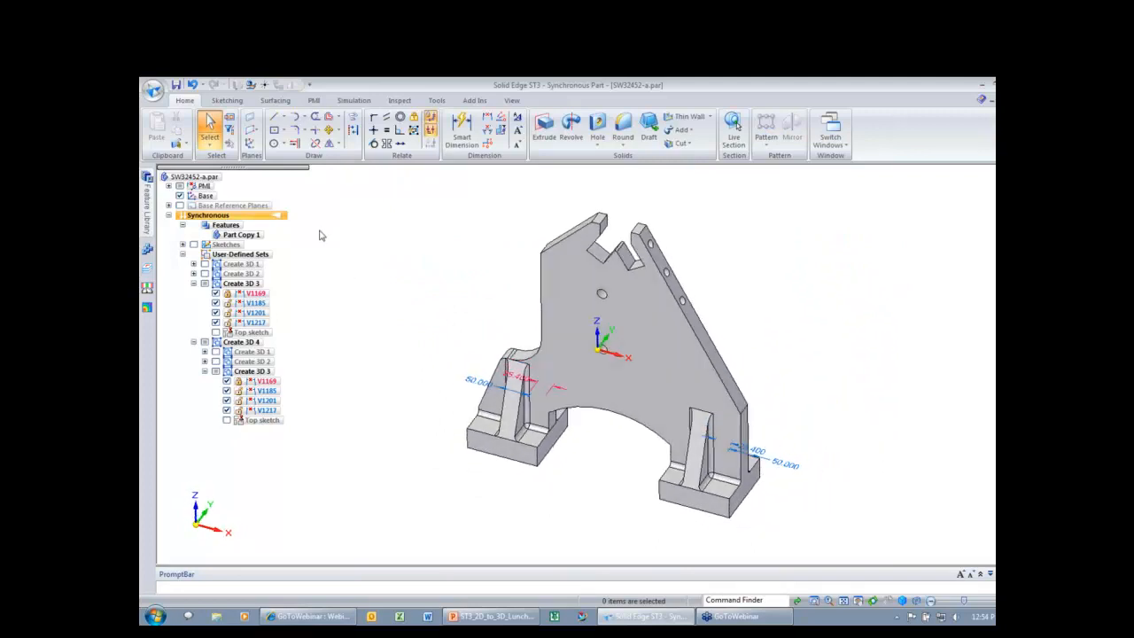
left_click(180, 186)
left_click(194, 342)
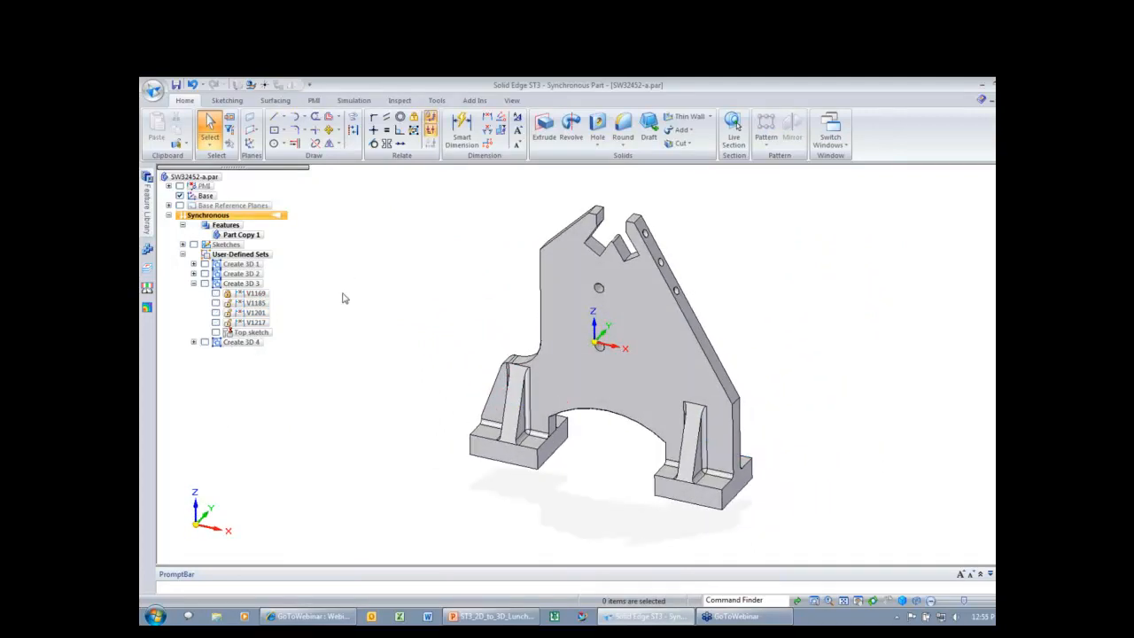
Switch to the SW32452-a drawing and send the inclined auxiliary view with its dimensions to the 3D model using Create 3D, scale 0.20
key("ctrl+Tab")
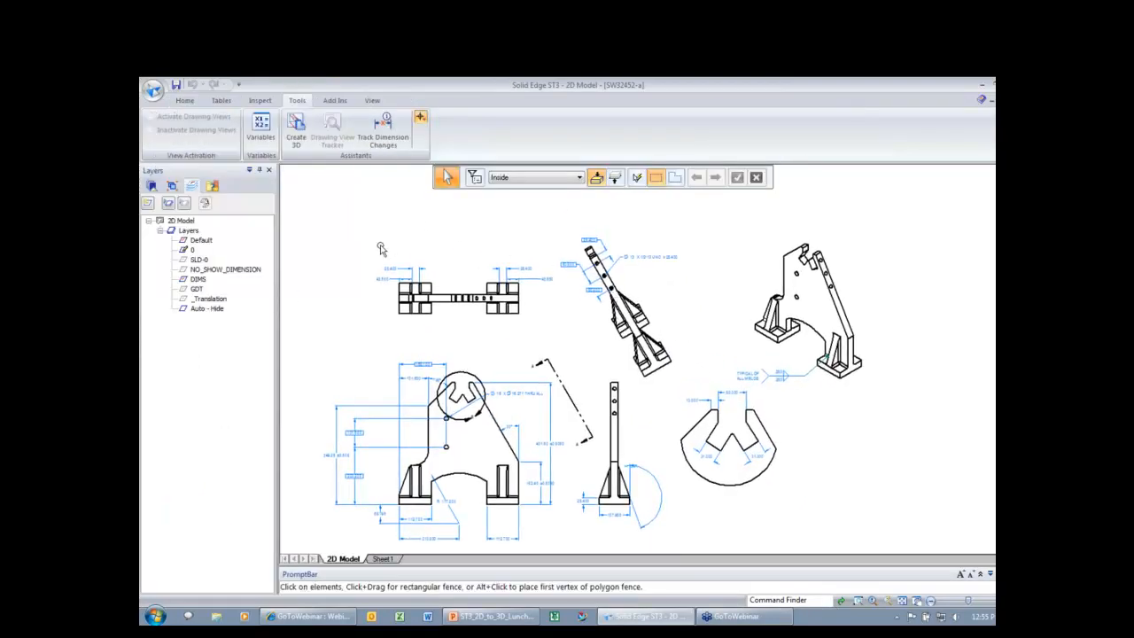
left_click(296, 129)
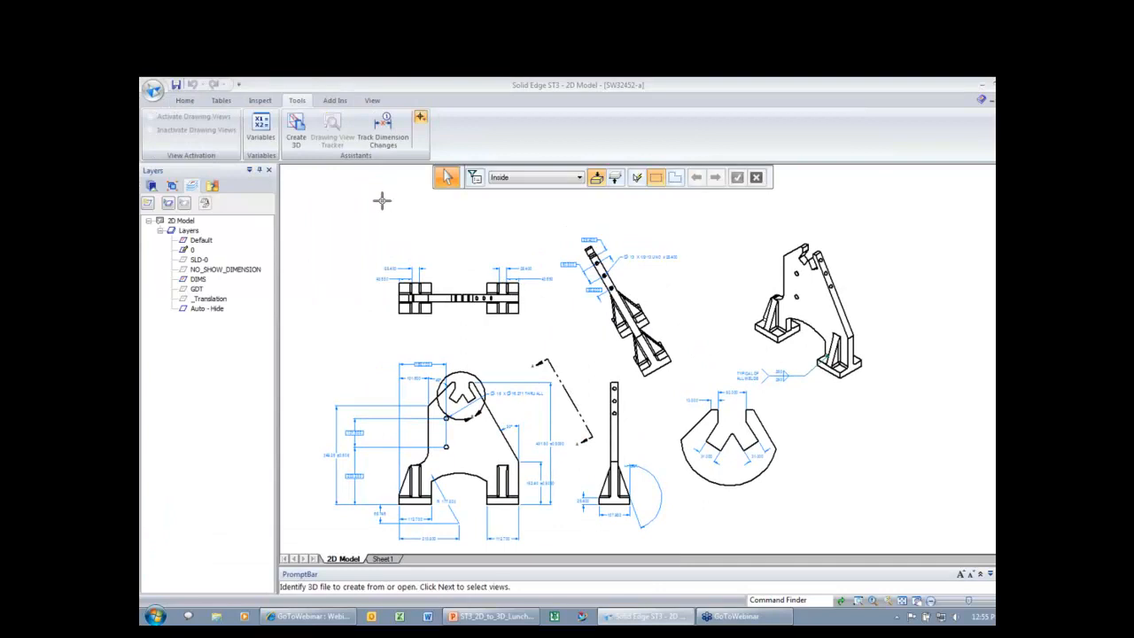
left_click(364, 242)
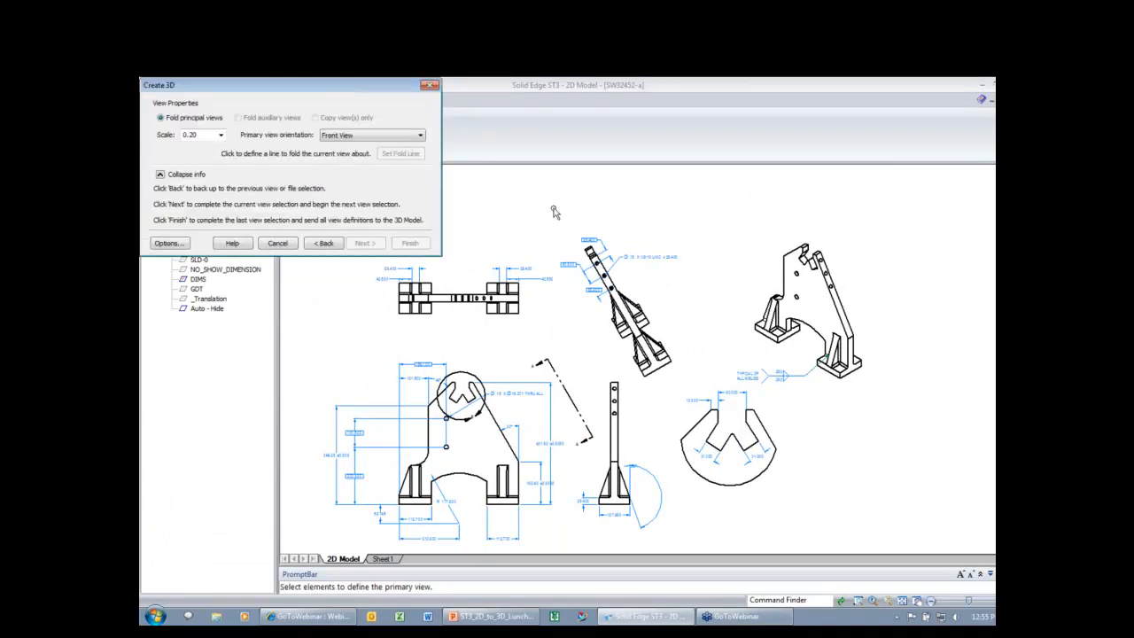
left_click_drag(549, 206, 708, 380)
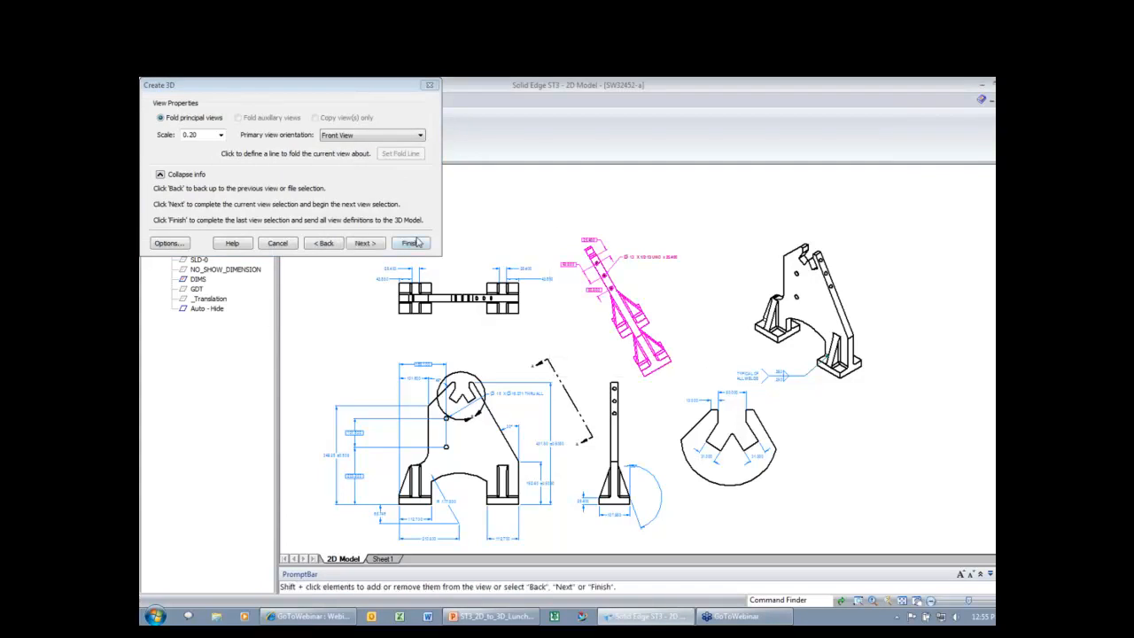
left_click(416, 243)
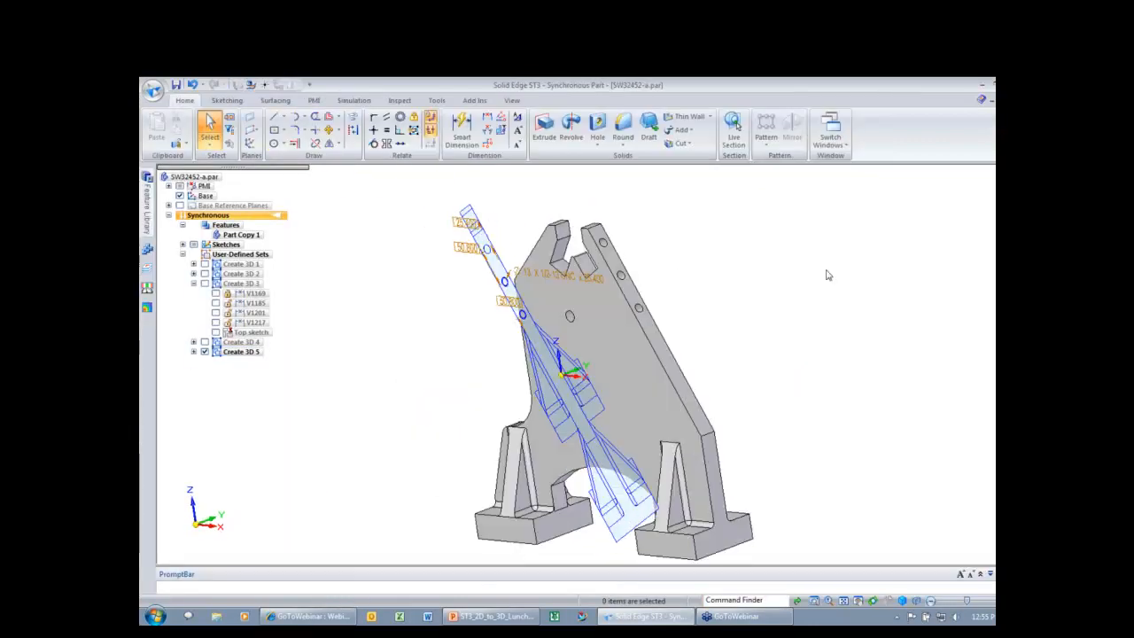
Place the steering wheel on the upper edge of set Create 3D 5 and rotate the set by -90°
left_click(244, 353)
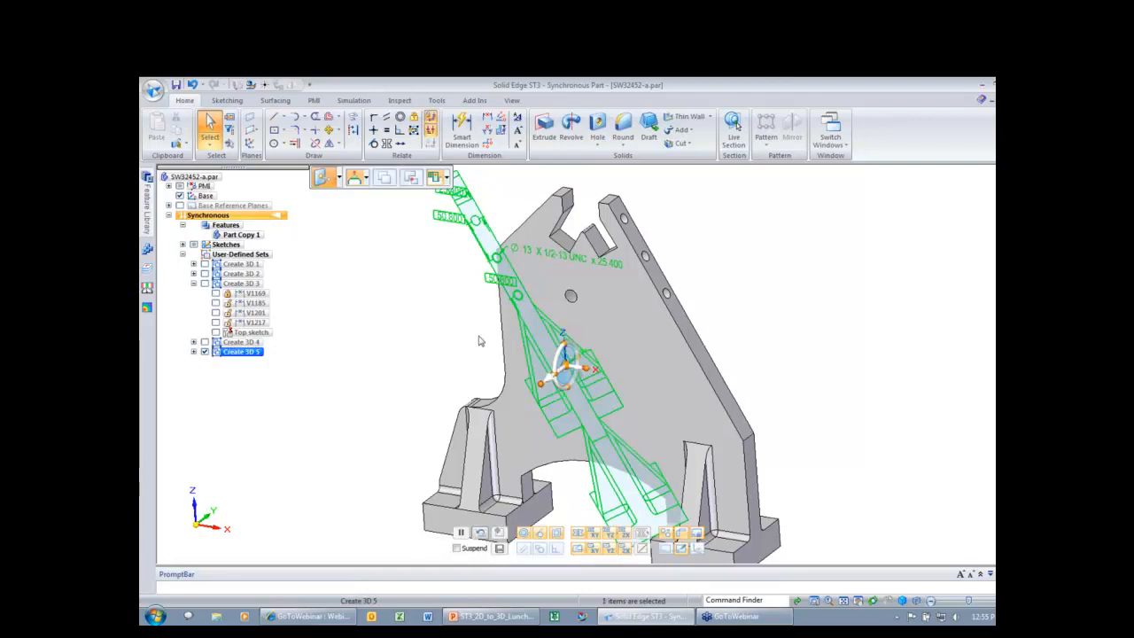
left_click(566, 365)
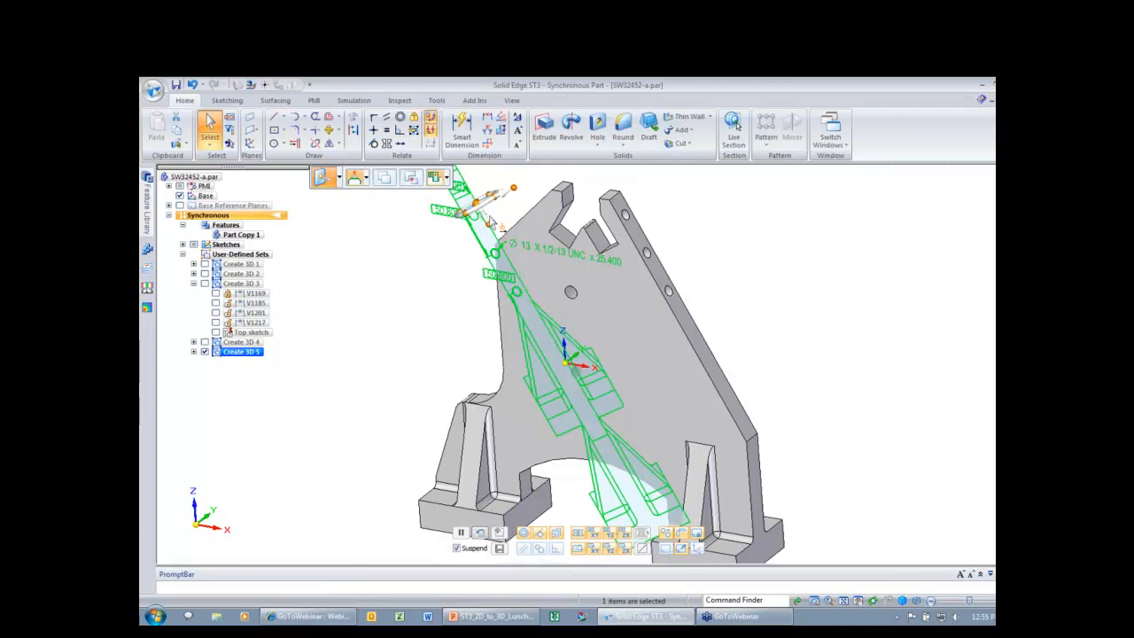
scroll(490, 221, "up", 1)
middle_click_drag(540, 253, 494, 265)
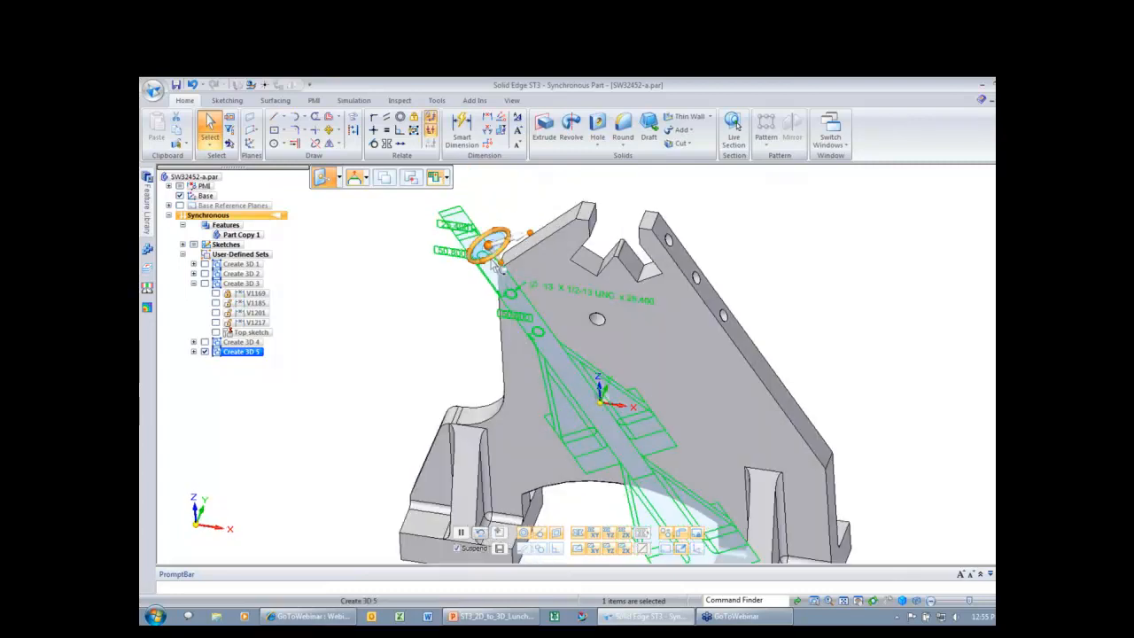
left_click(450, 261)
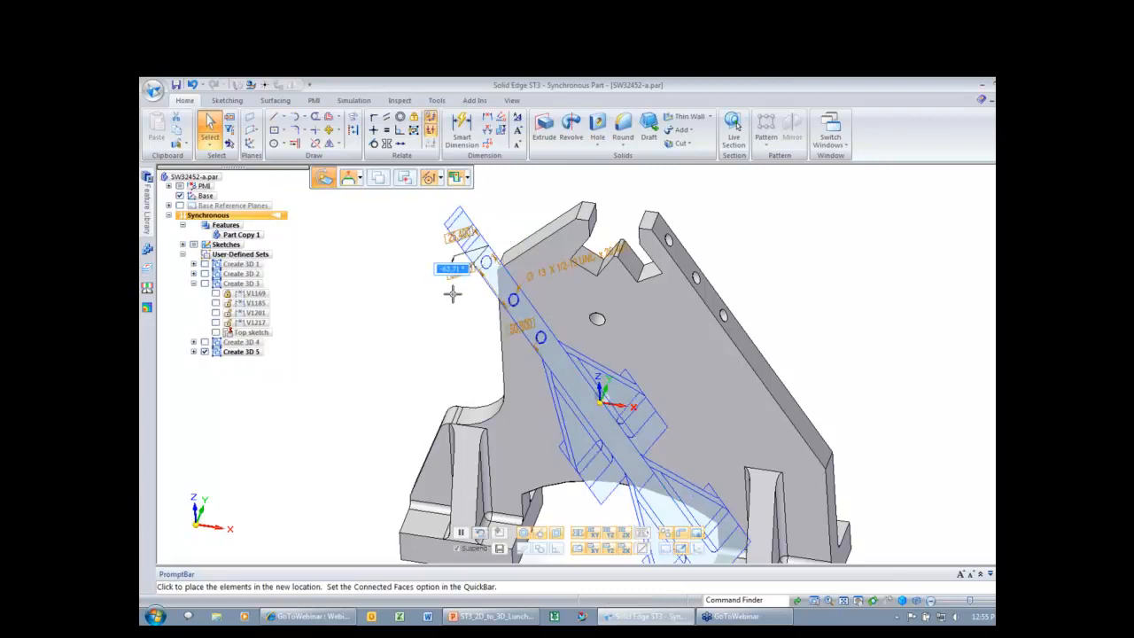
type("-90")
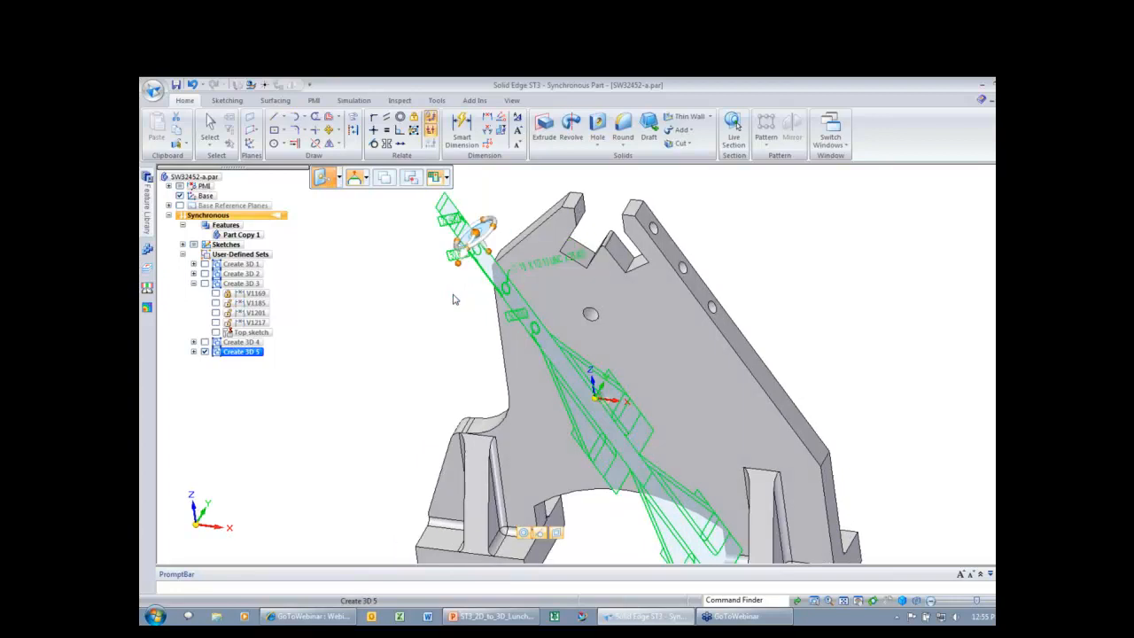
Move set Create 3D 5 by its keypoints onto the part's inclined edge, lining its hole circles up with the three edge holes
middle_click_drag(454, 300, 450, 293)
scroll(450, 293, "up", 1)
mouse_move(455, 233)
left_mouse_down()
mouse_move(479, 287)
mouse_move(457, 249)
left_mouse_up()
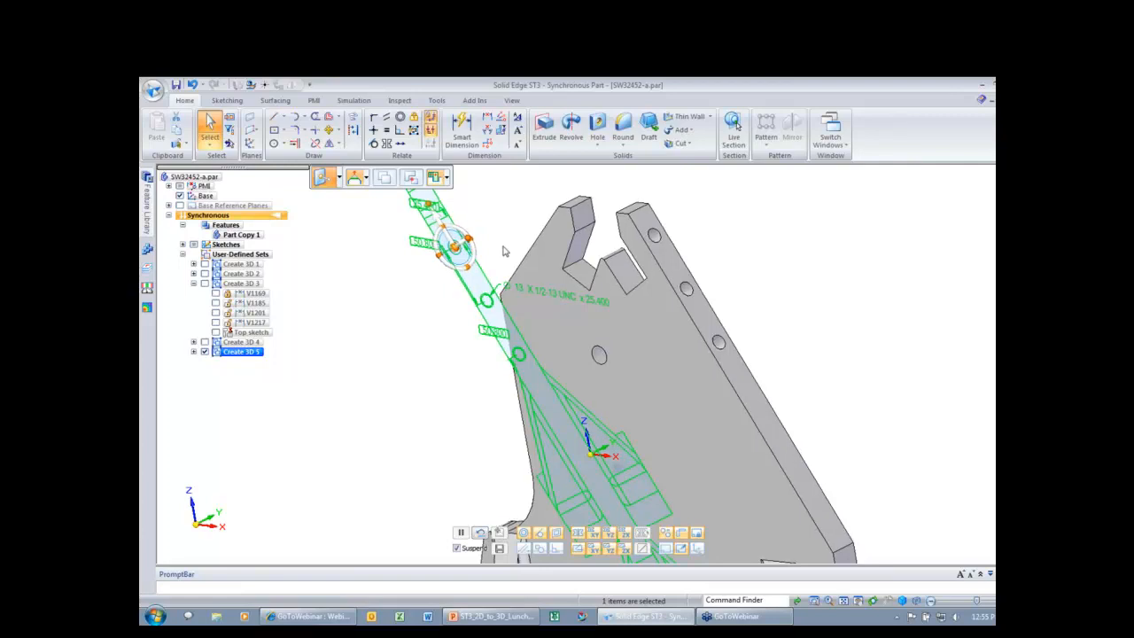
scroll(505, 250, "up", 2)
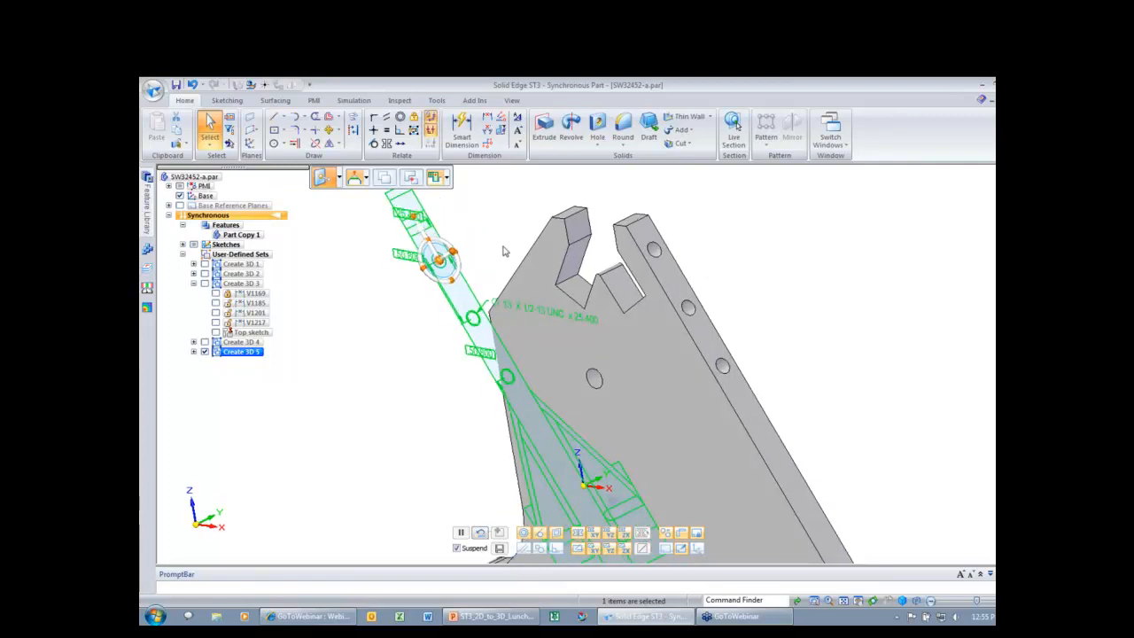
left_click(456, 284)
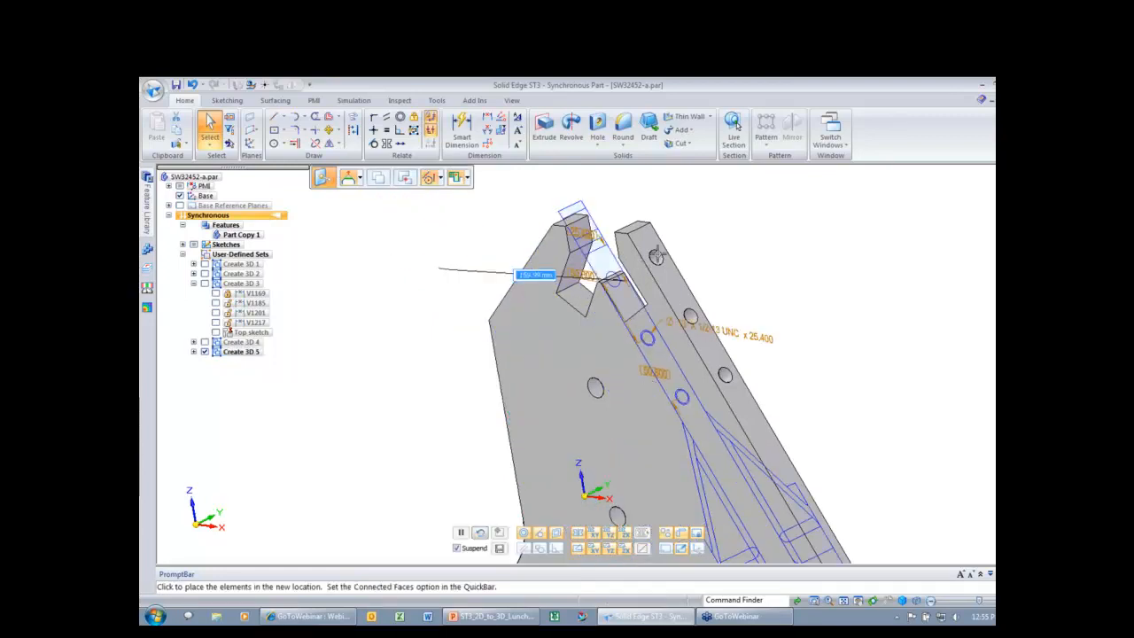
left_click(517, 288)
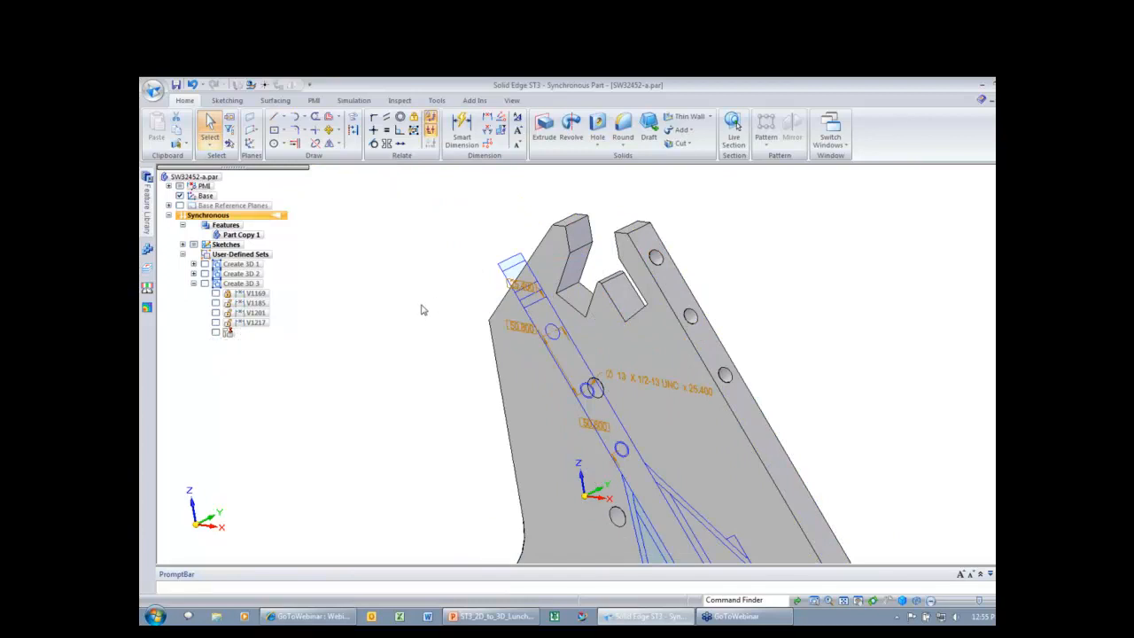
left_click(561, 332)
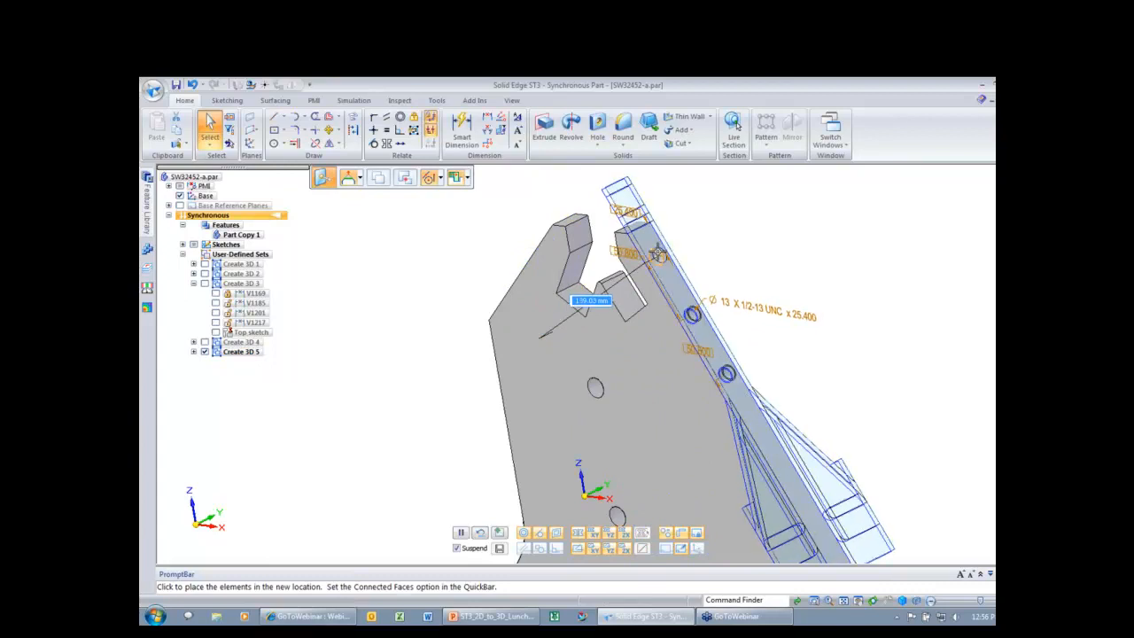
left_click(433, 303)
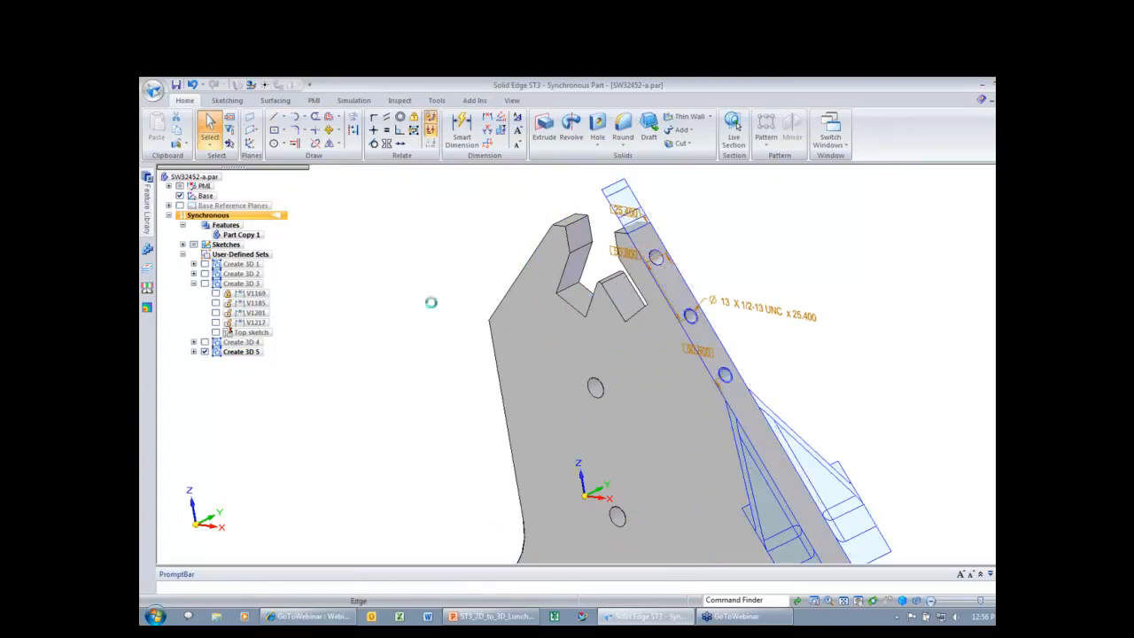
Attach the PMI dimensions of set Create 3D 5 to the part and hide all sketches
left_click(343, 358)
left_click(253, 355)
right_click(252, 356)
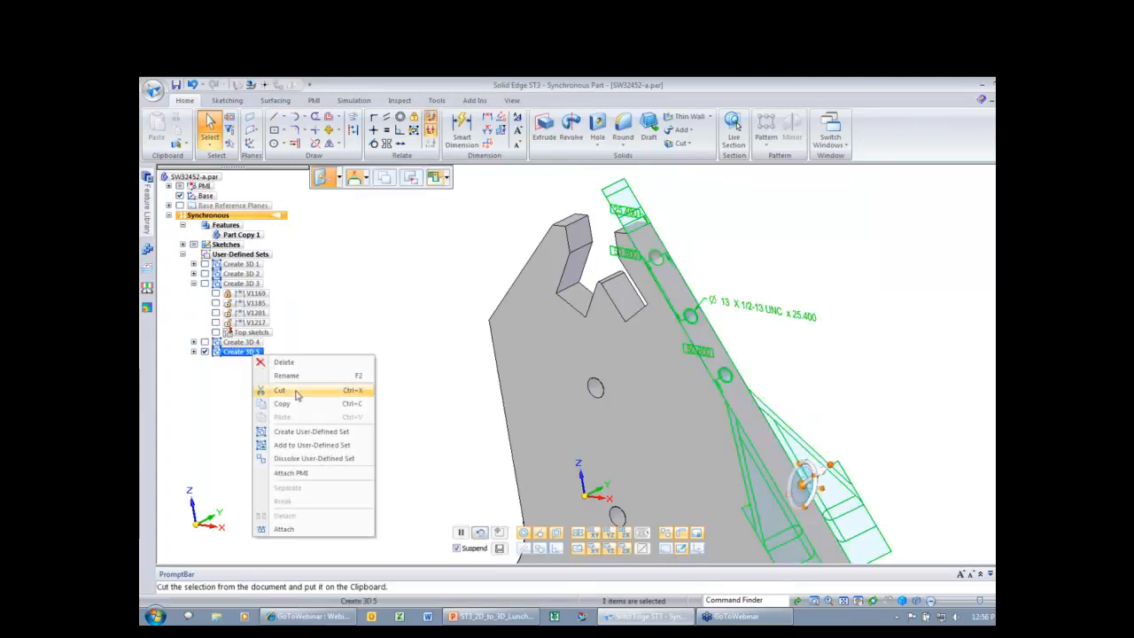
left_click(312, 461)
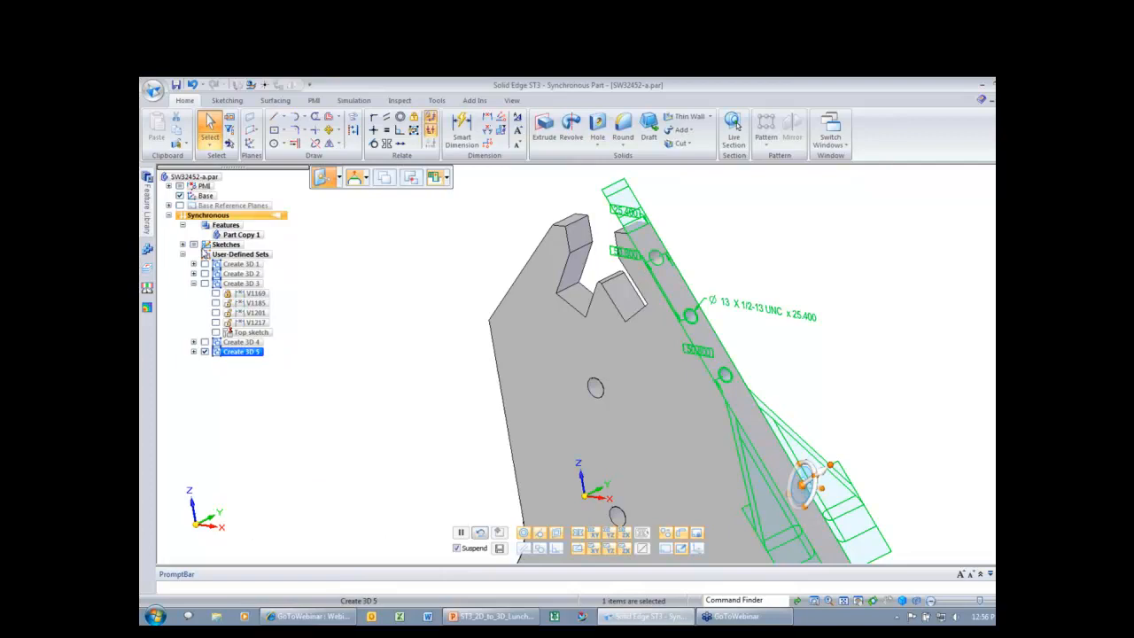
left_click(400, 271)
Set the spacing between the lower two holes in the inclined edge to 60 mm, and hide set Create 3D 5
middle_click_drag(400, 271, 594, 334)
scroll(595, 334, "down", 1)
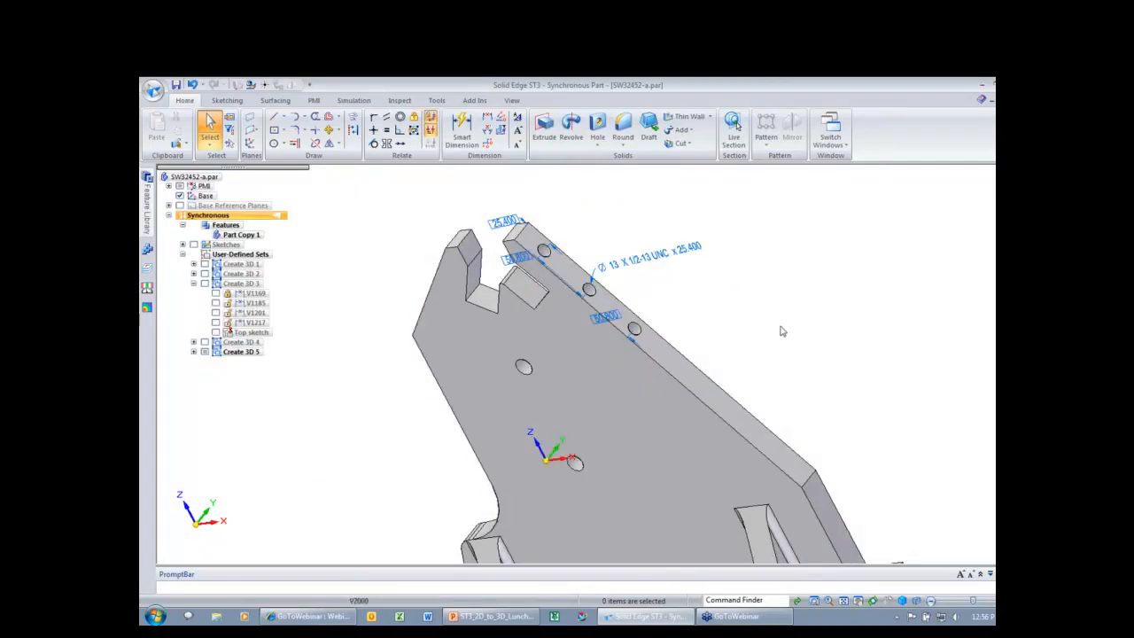
type("60")
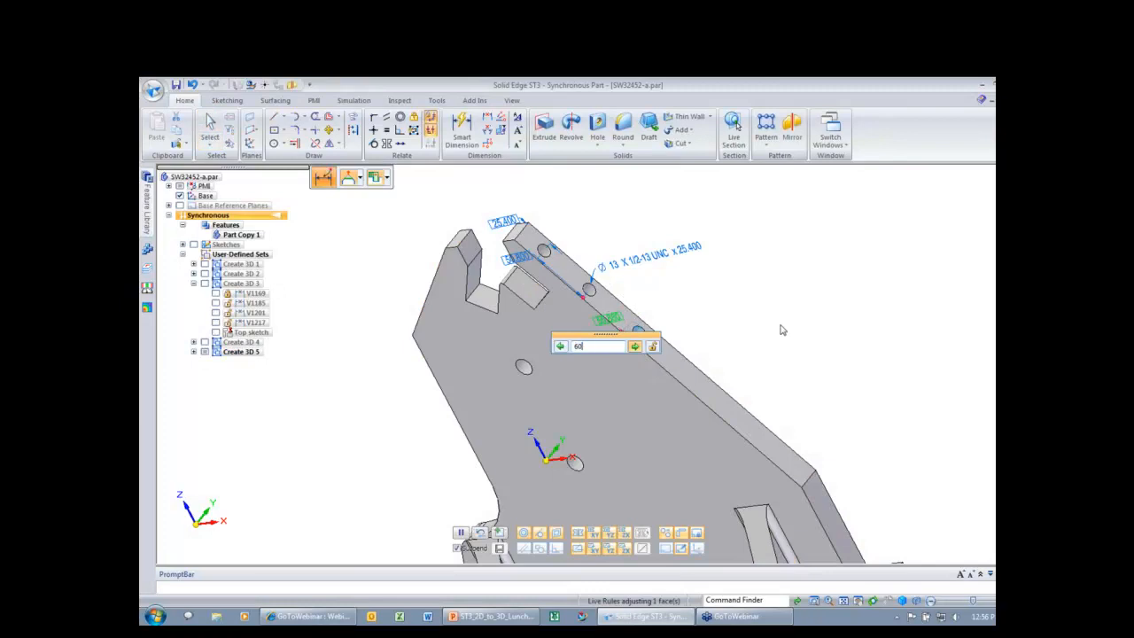
key("Return")
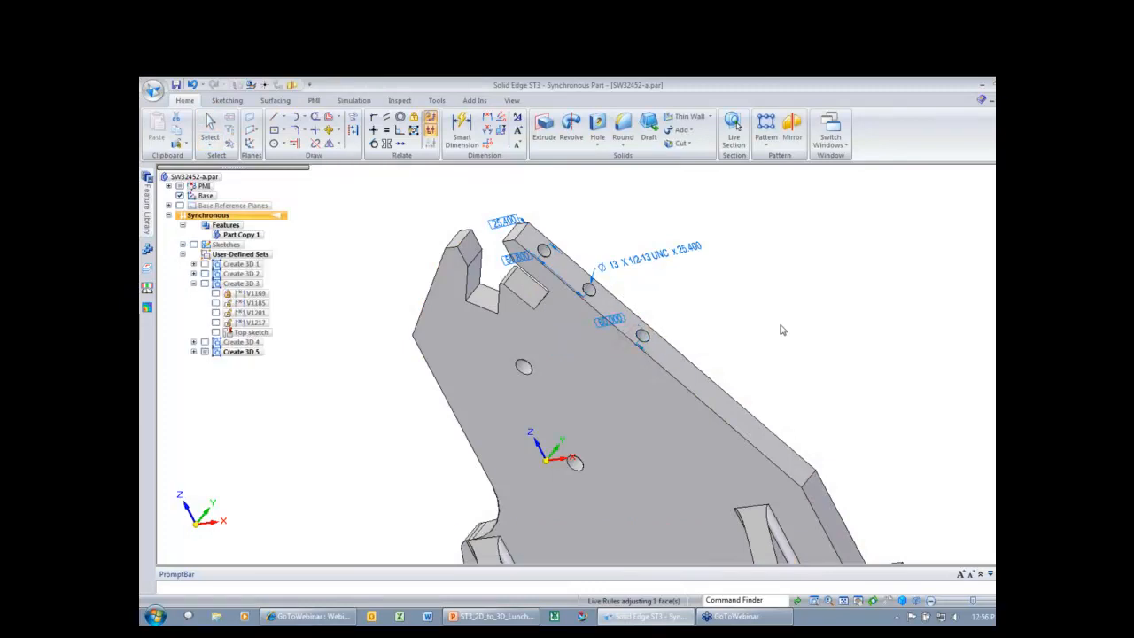
key("Home")
left_click(205, 352)
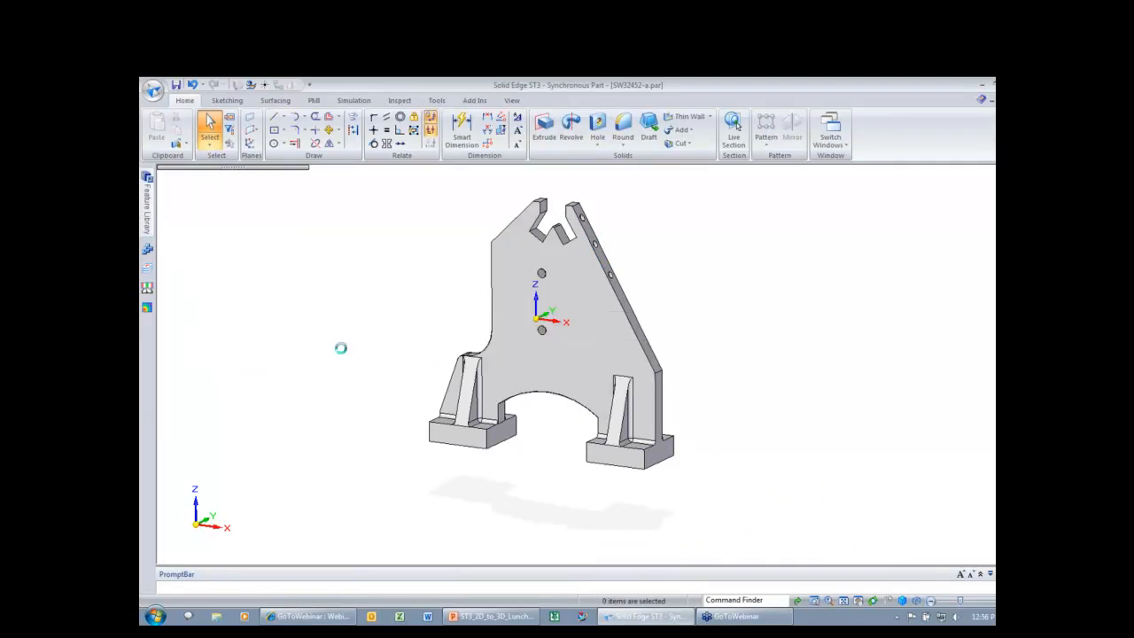
Switch to the SW32452-a drawing and send the notch detail view with its dimensions to the 3D model using Create 3D, scale 0.4
scroll(789, 436, "up", 5)
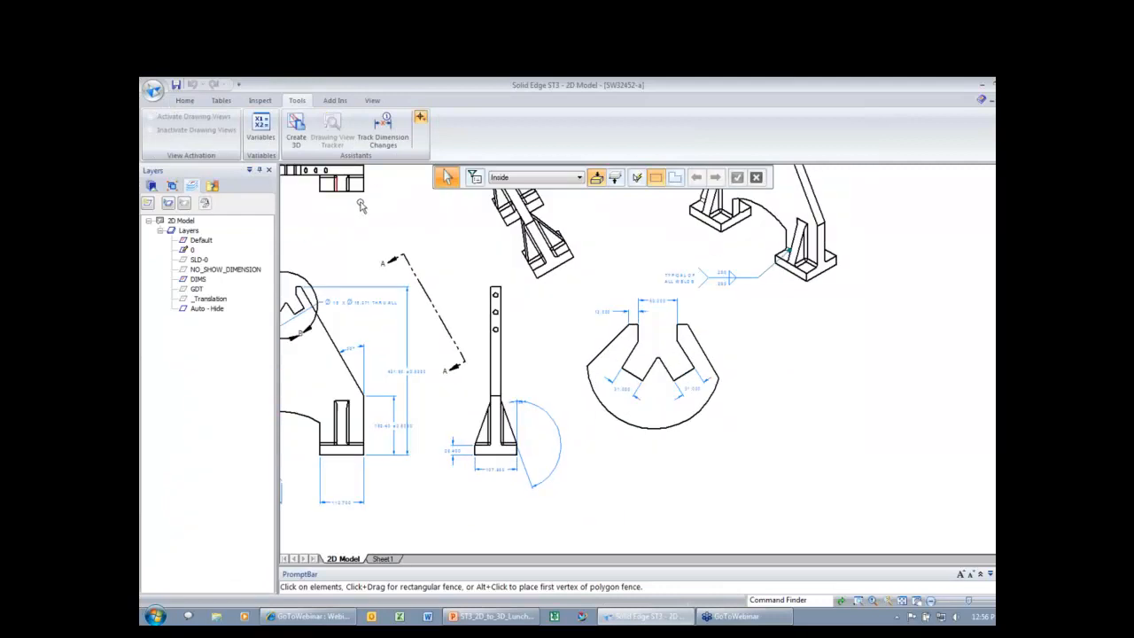
right_click_drag(357, 220, 356, 168)
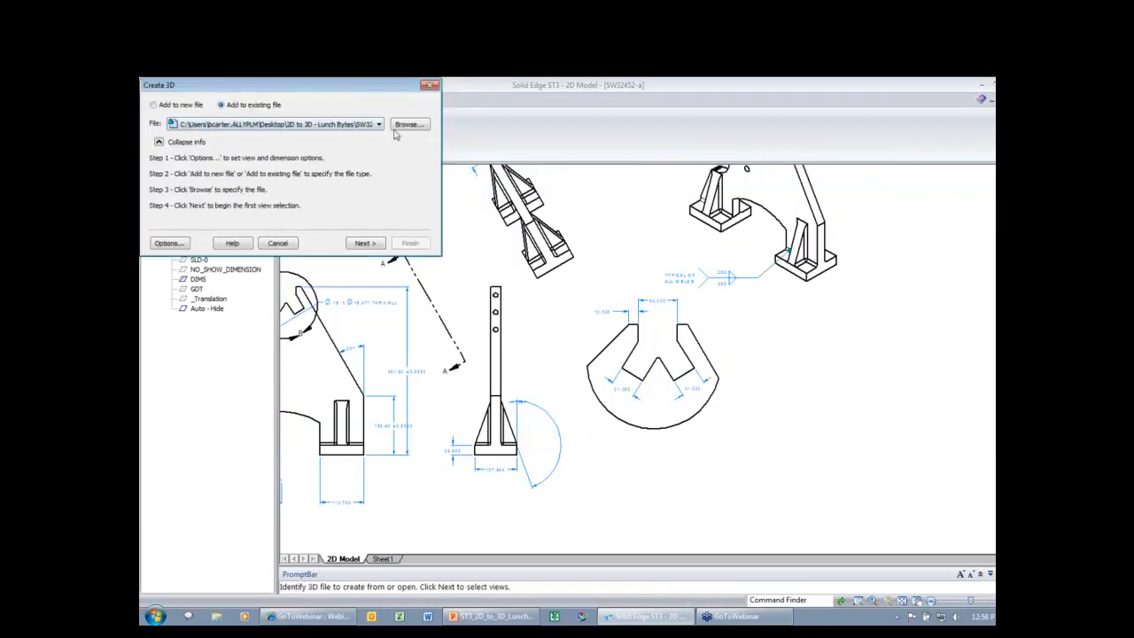
left_click(364, 243)
type(".4")
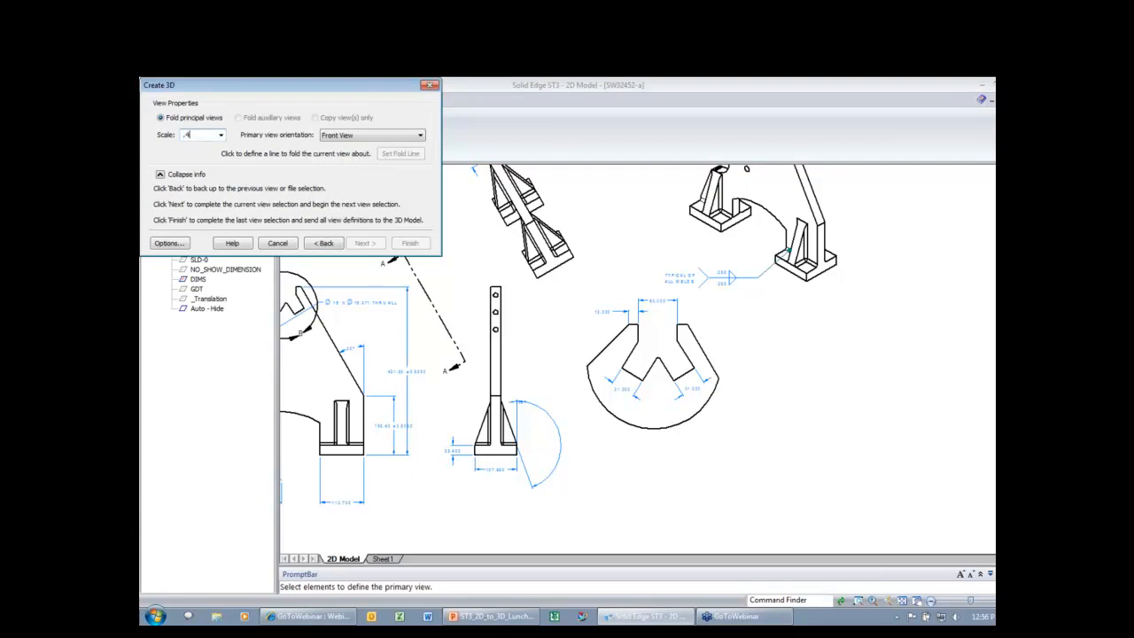
left_click(560, 293)
left_click(410, 243)
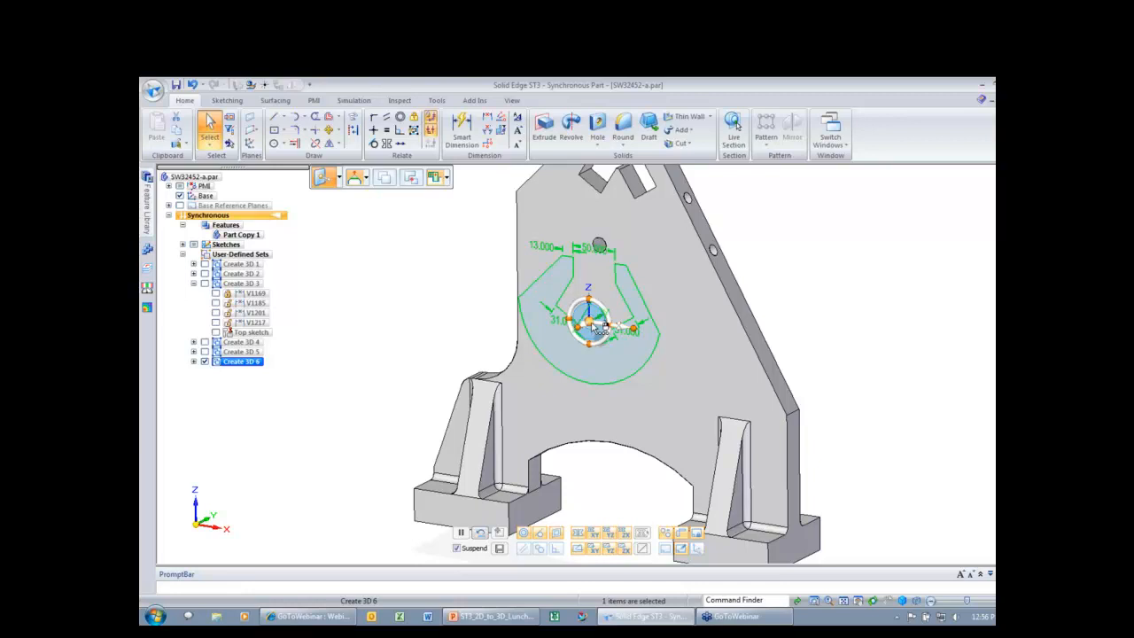
Place the steering wheel on an upper notch corner of set Create 3D 6 and move the set up to the part's notch
left_click_drag(591, 323, 615, 271)
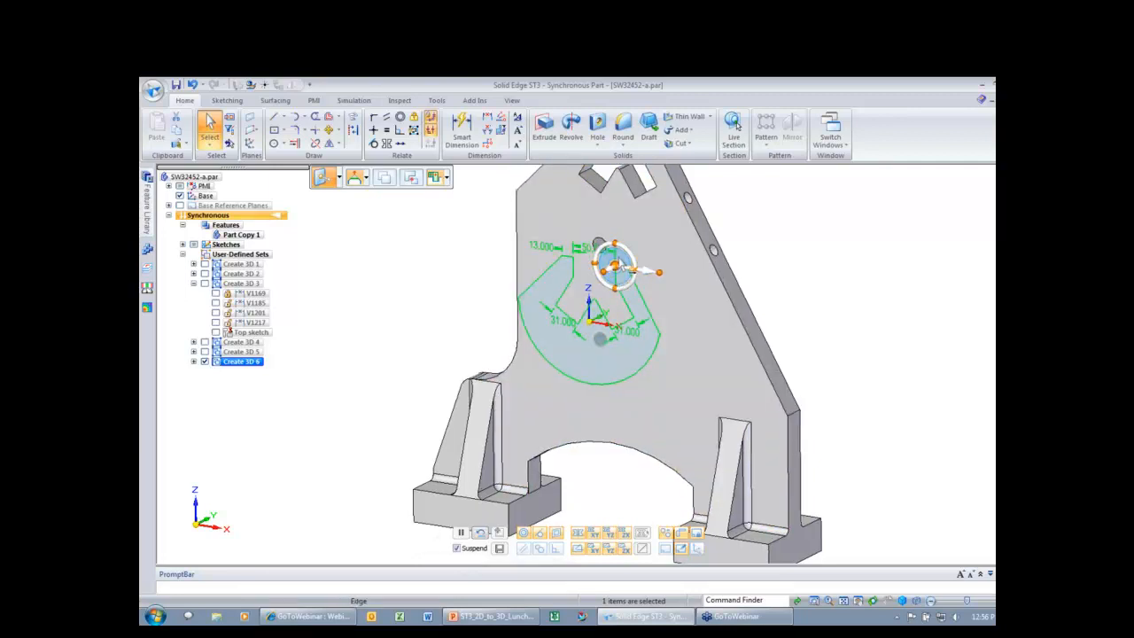
scroll(617, 262, "up", 1)
scroll(623, 256, "up", 1)
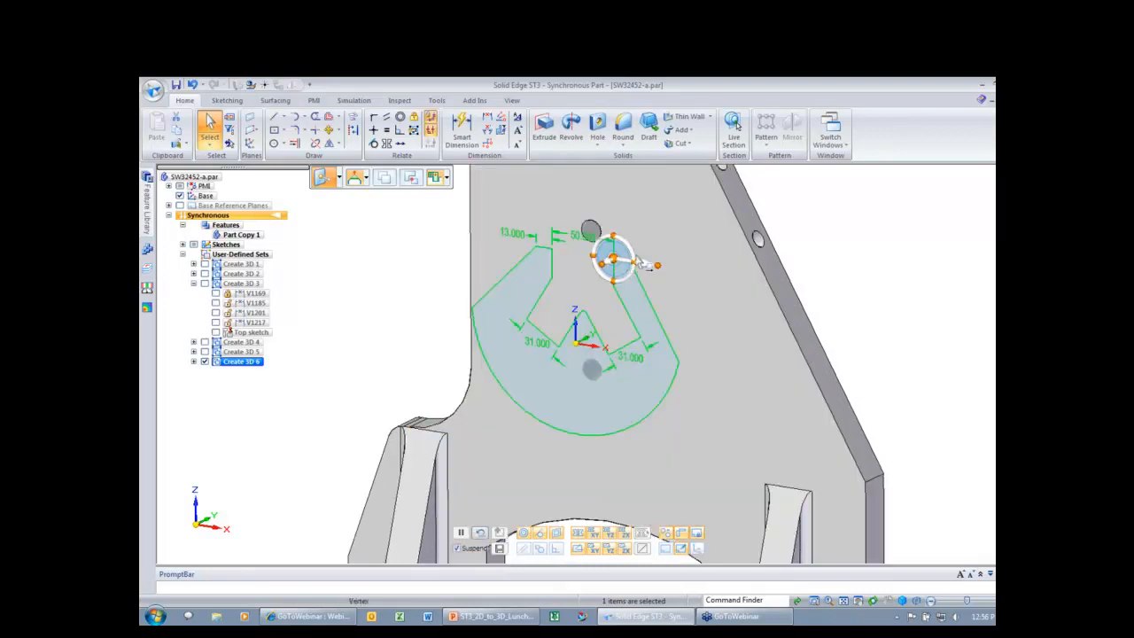
scroll(654, 256, "down", 1)
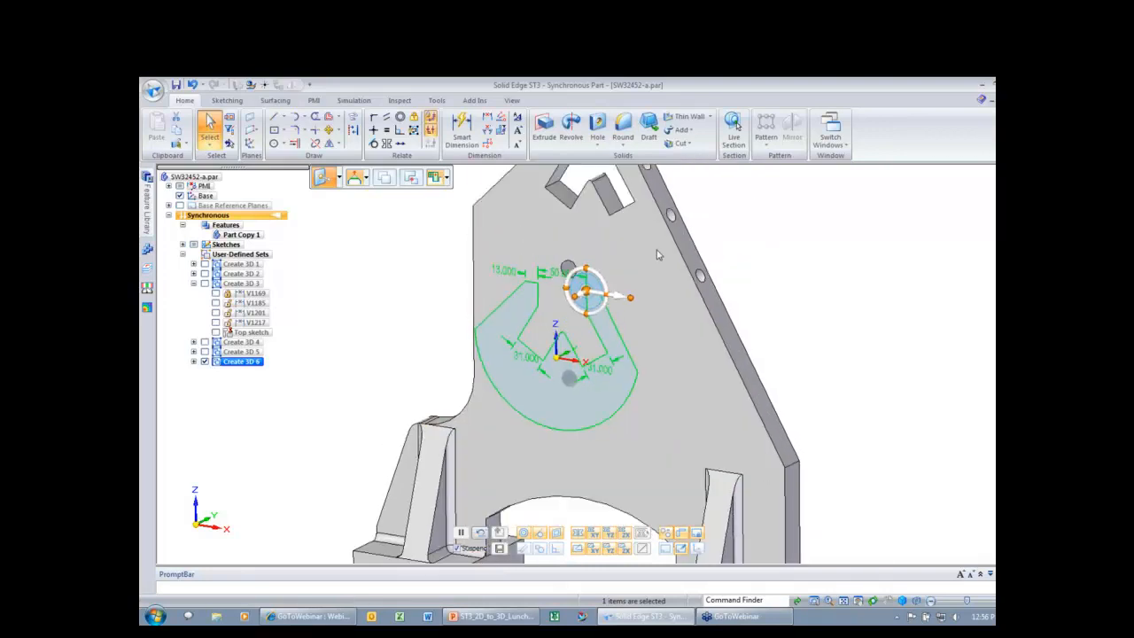
scroll(669, 344, "down", 1)
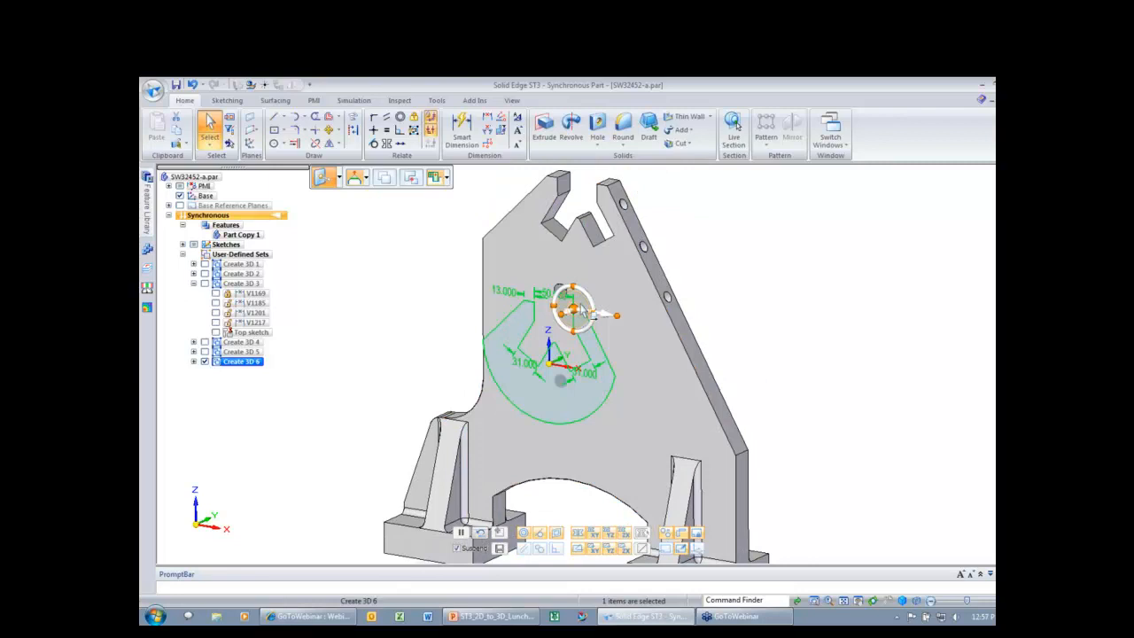
left_click(576, 306)
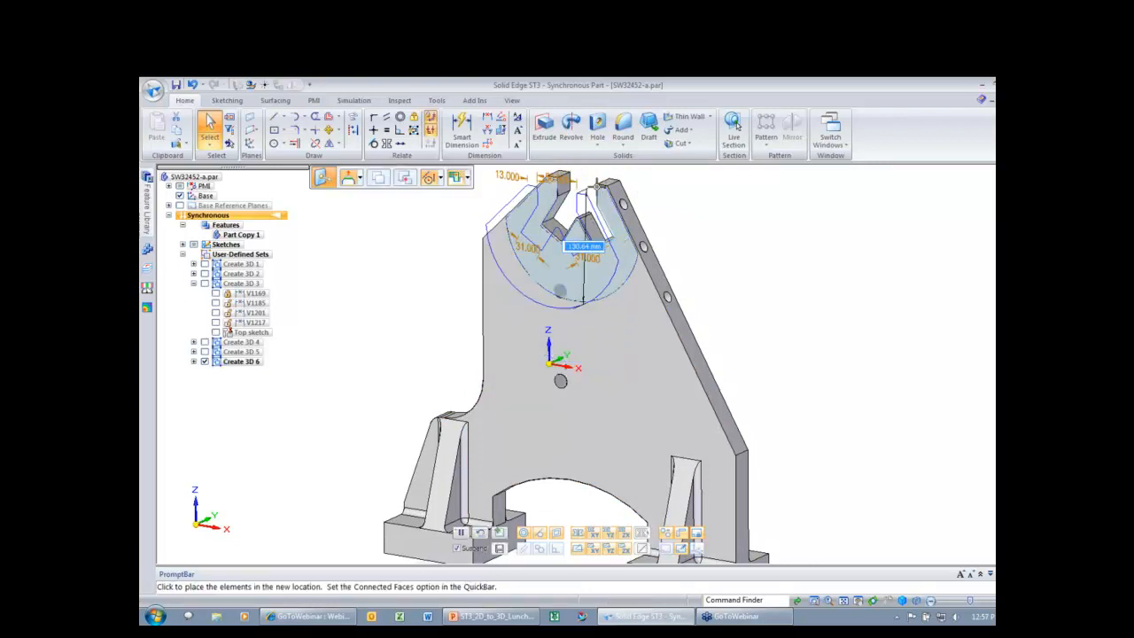
left_click(579, 192)
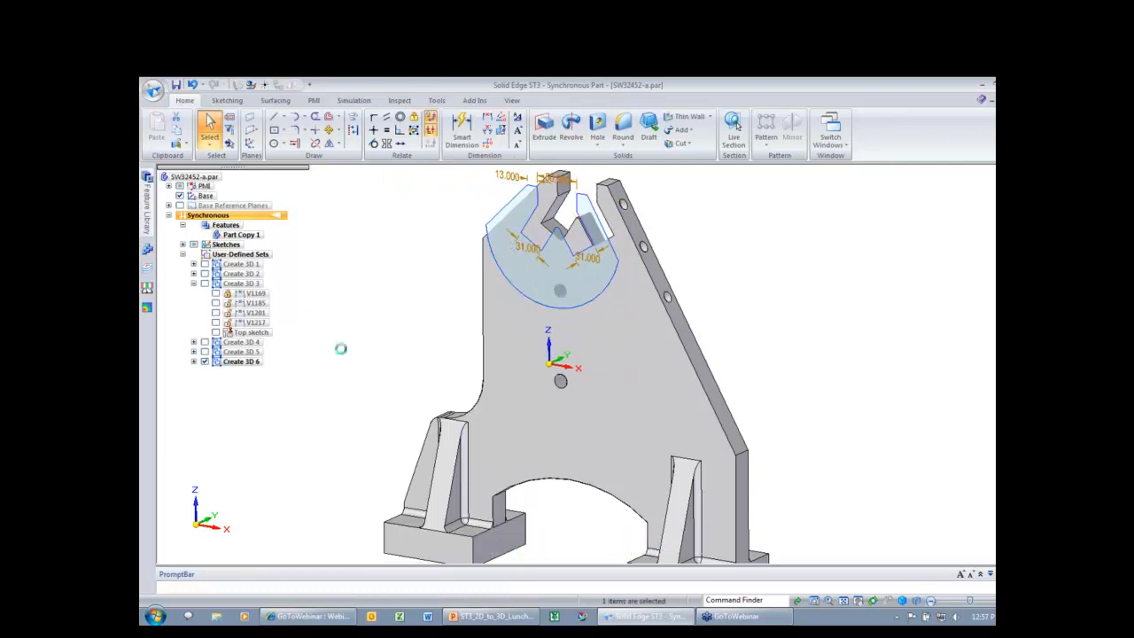
Attach the PMI dimensions of set Create 3D 6 to the part's notch and hide all sketches
left_click(250, 366)
right_click(251, 366)
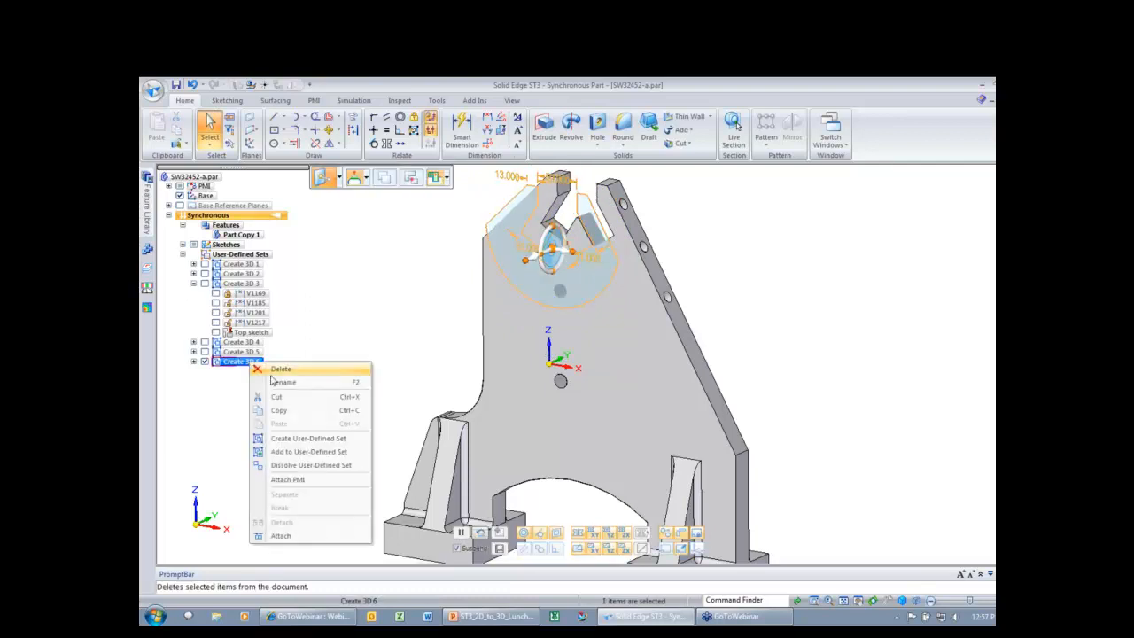
left_click(284, 467)
left_click(194, 245)
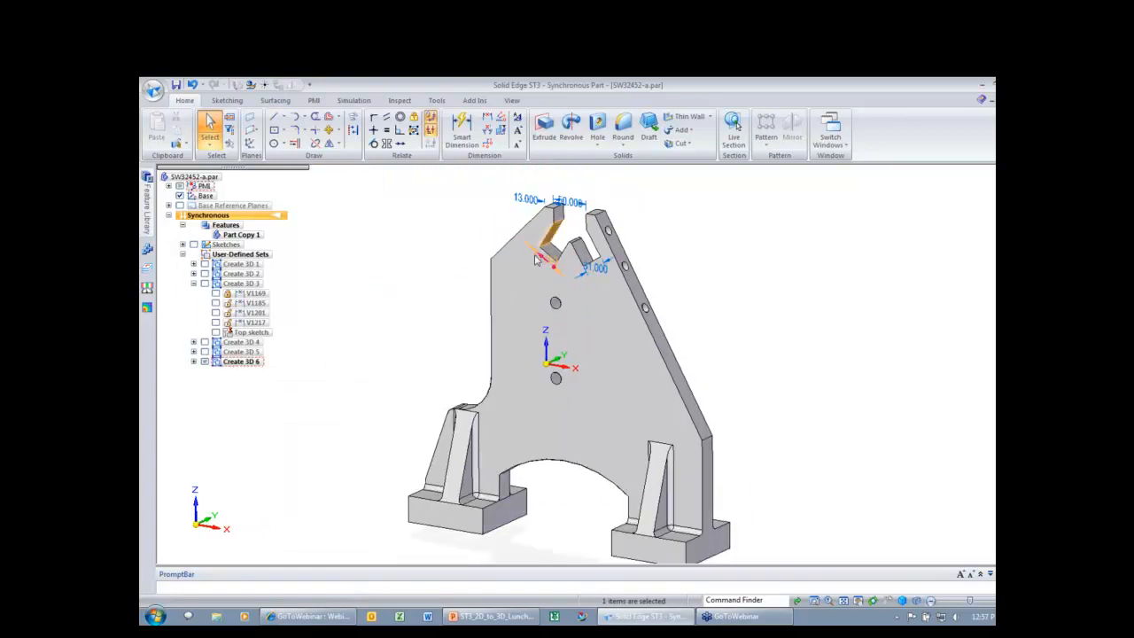
Set the lower-left 31 mm dimension of the notch to 35 mm
left_click(380, 319)
scroll(380, 319, "down", 1)
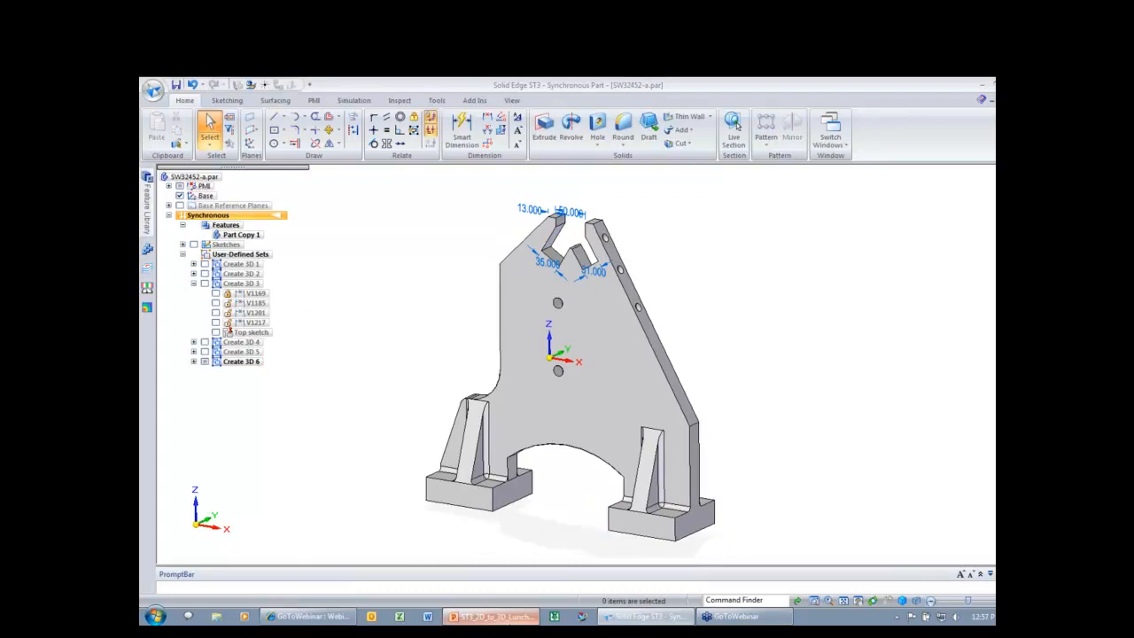
Switch to the ST3_2D_to_3D_LunchBytes presentation in PowerPoint and start the slide show from the Summary slide
key("alt+Tab")
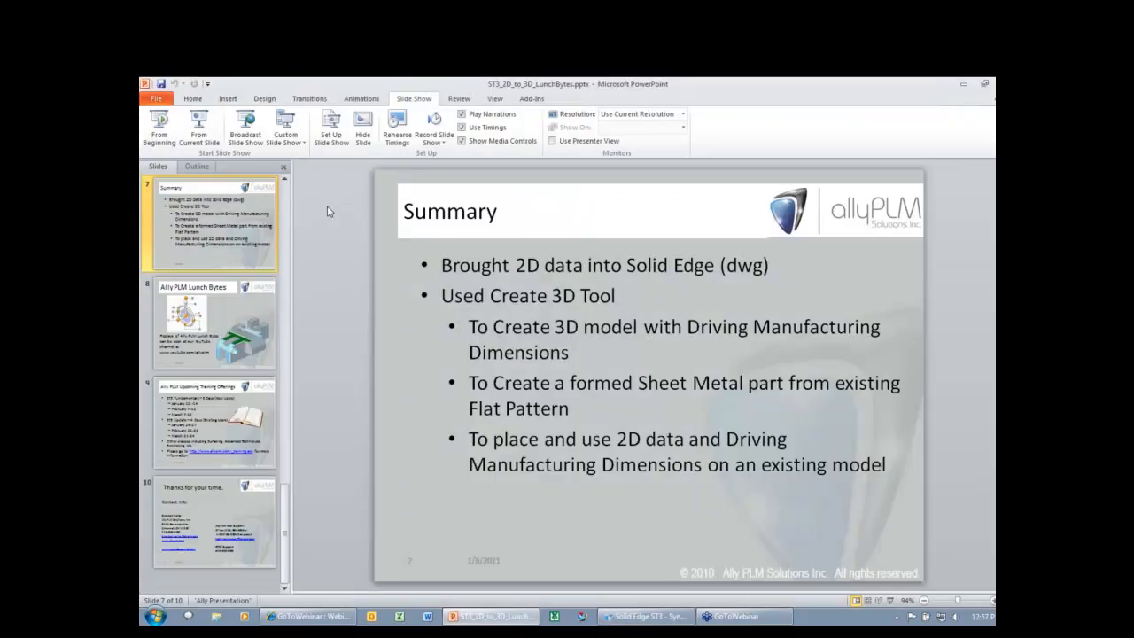
key("shift+F5")
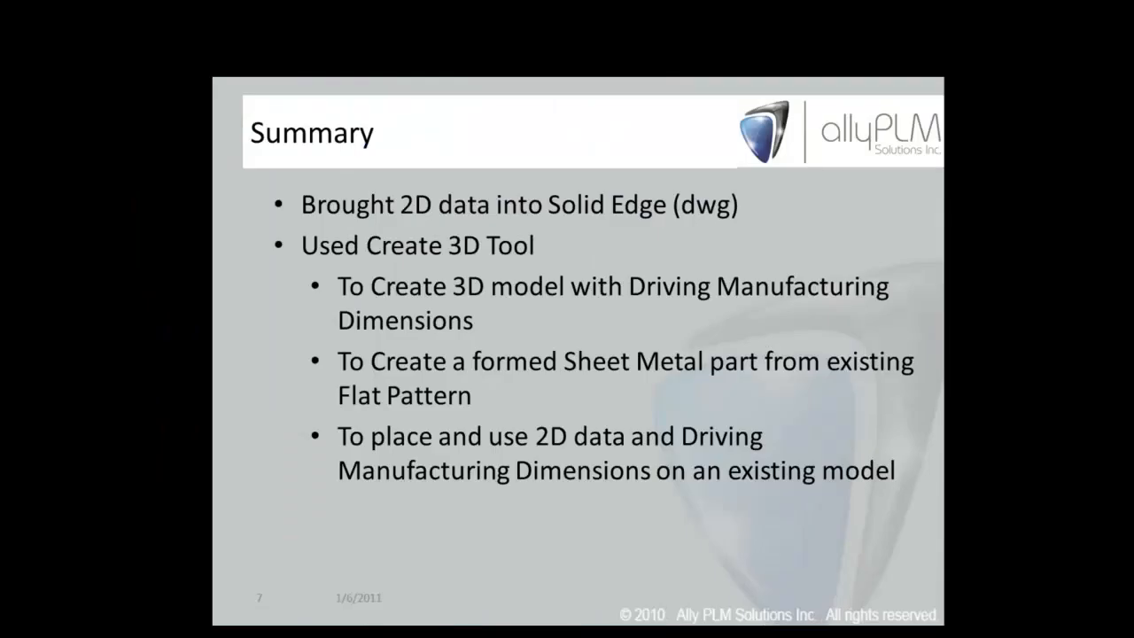